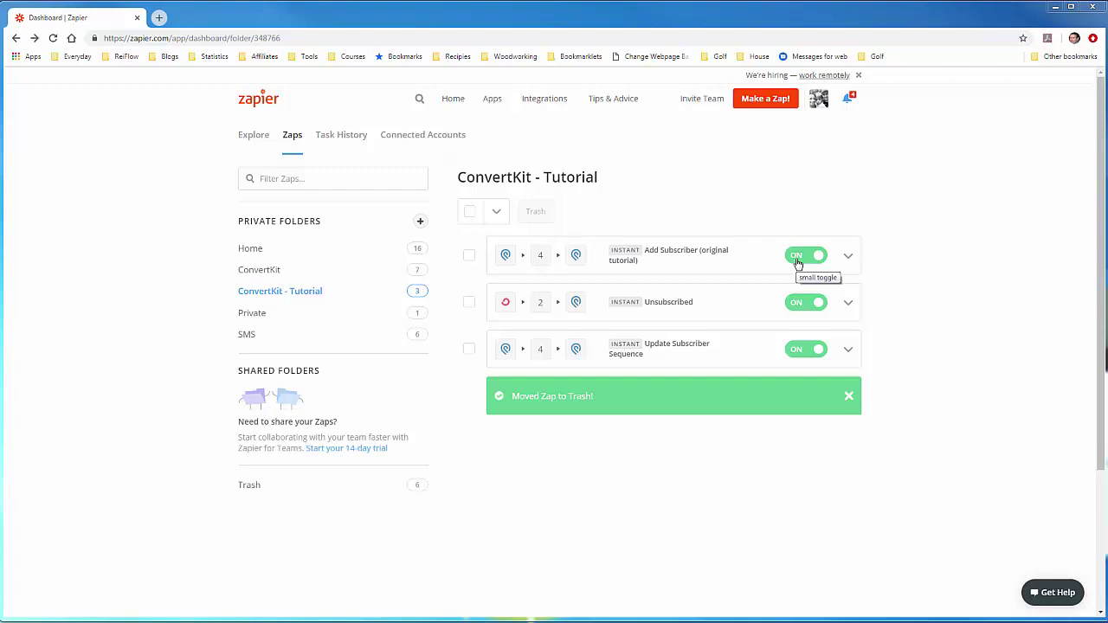
Step: Turn off the Add Subscriber (original tutorial) Zap and start a new Zap
left_click(798, 258)
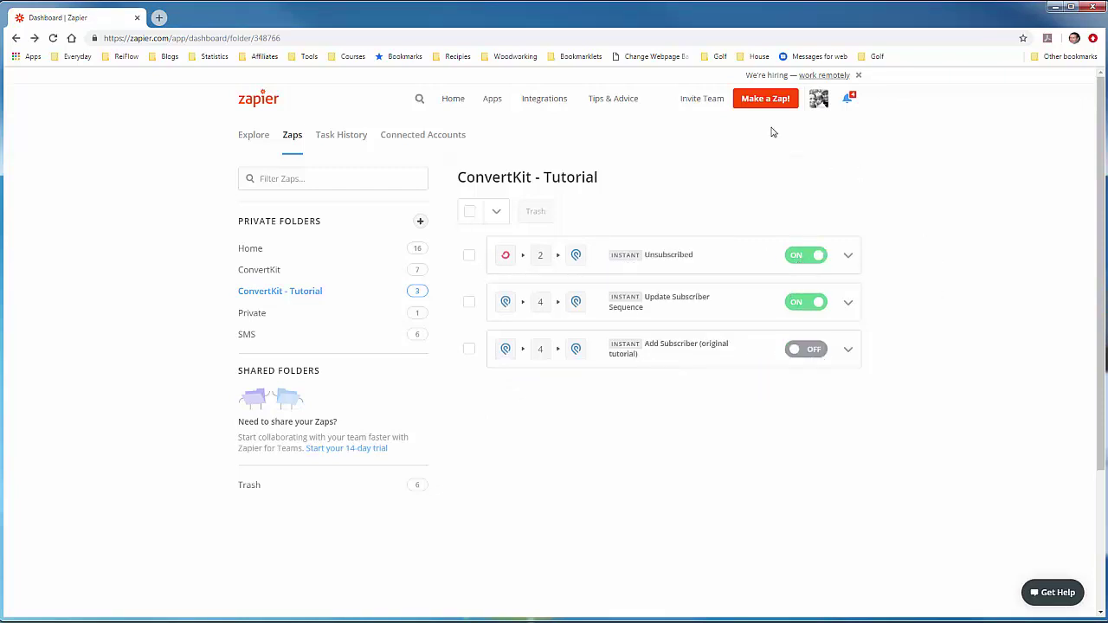
left_click(762, 102)
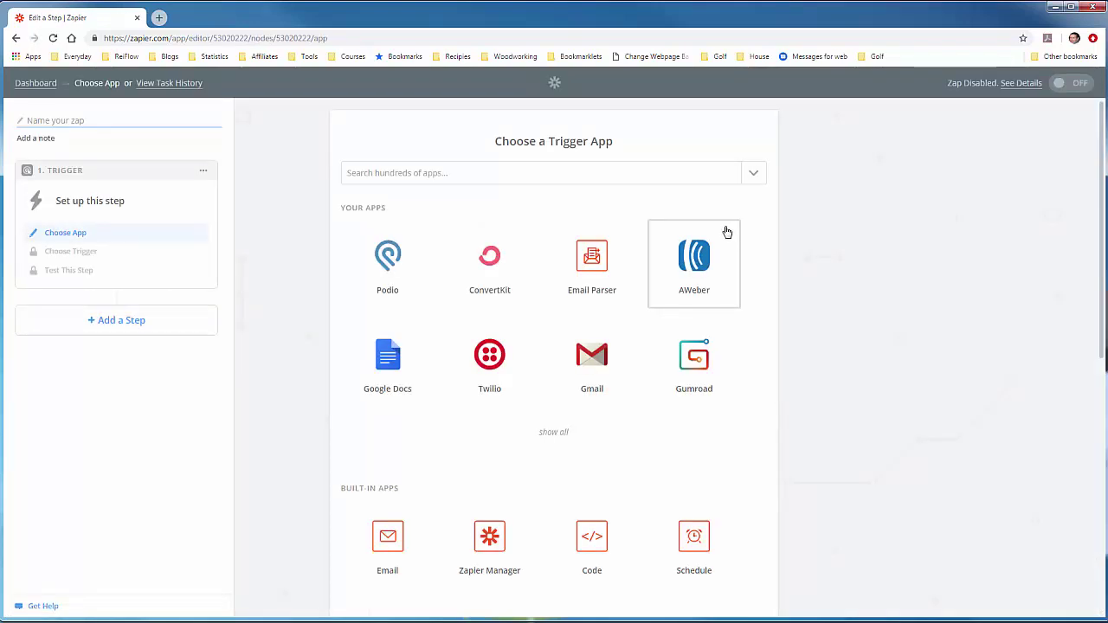
Step: Set the new Zap's trigger to Podio's New Action and save the choice
left_click(395, 263)
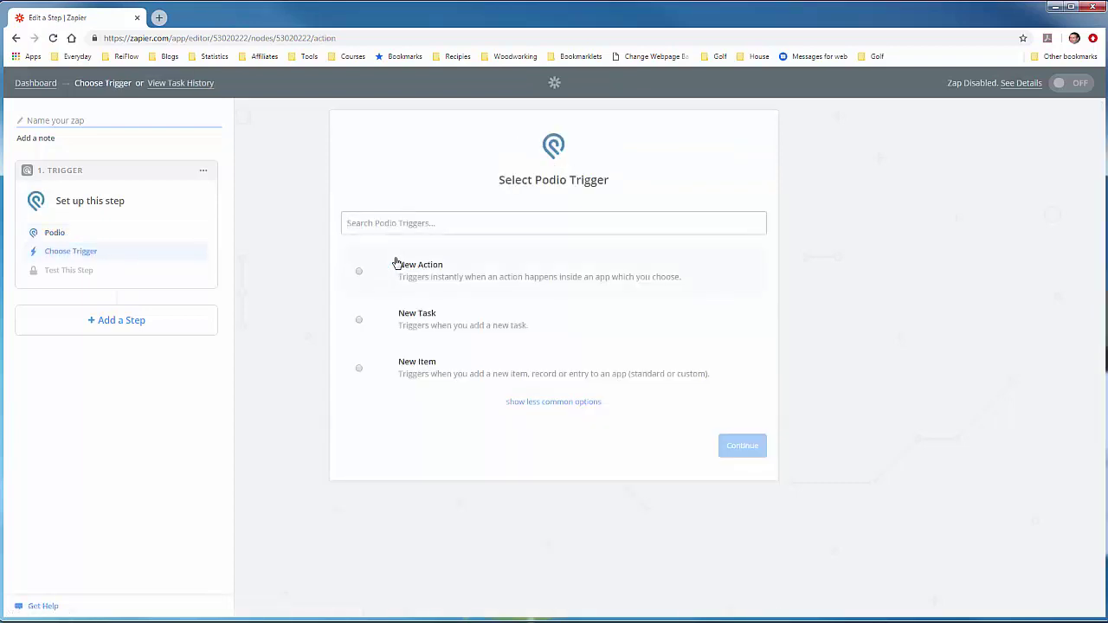
left_click(360, 273)
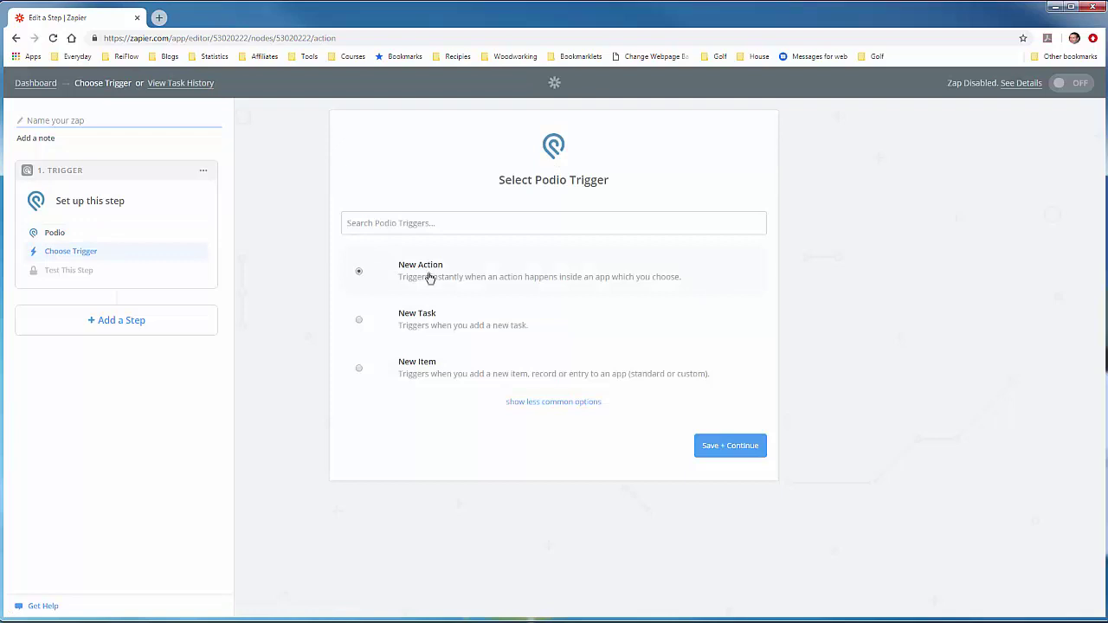
left_click(718, 447)
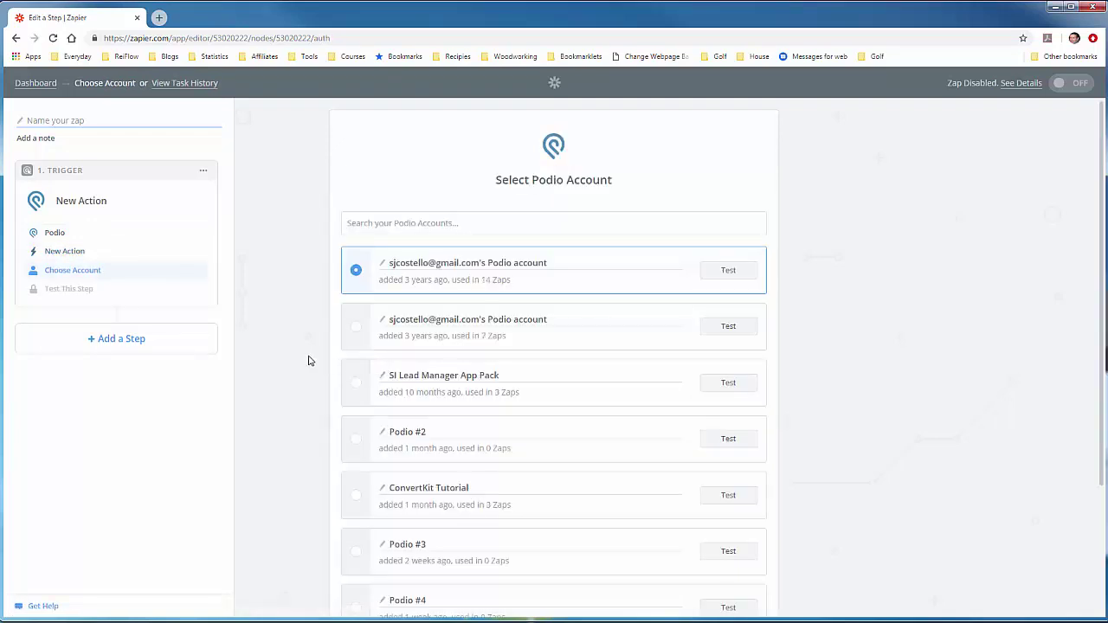
scroll(315, 361, "down", 2)
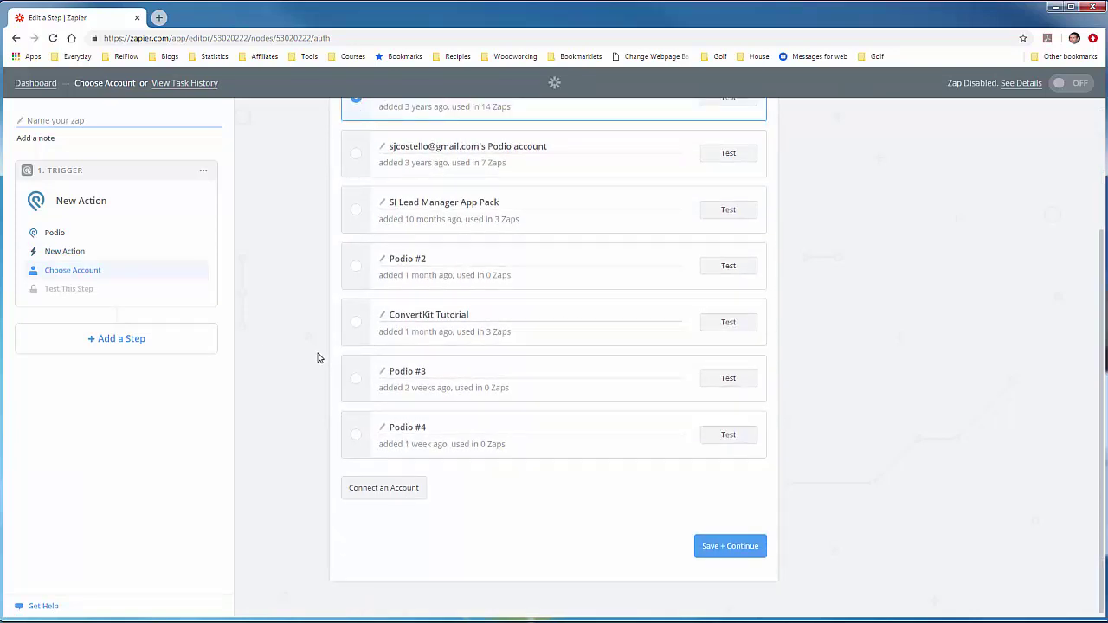
Step: Connect the ConvertKit Tutorial Podio account, test it, and save
left_click(356, 325)
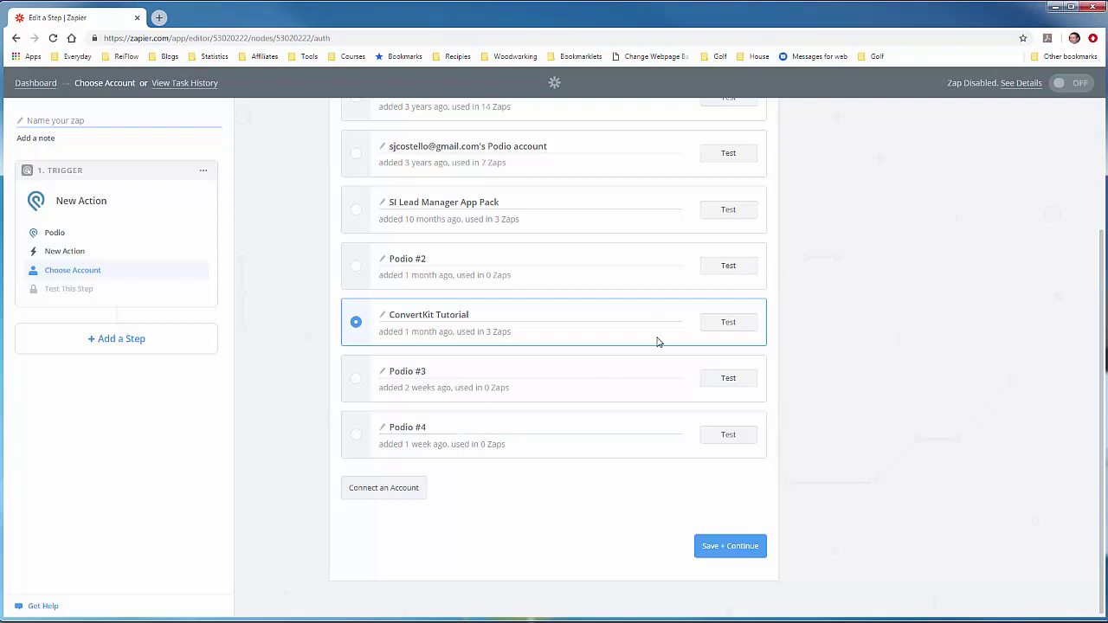
left_click(732, 330)
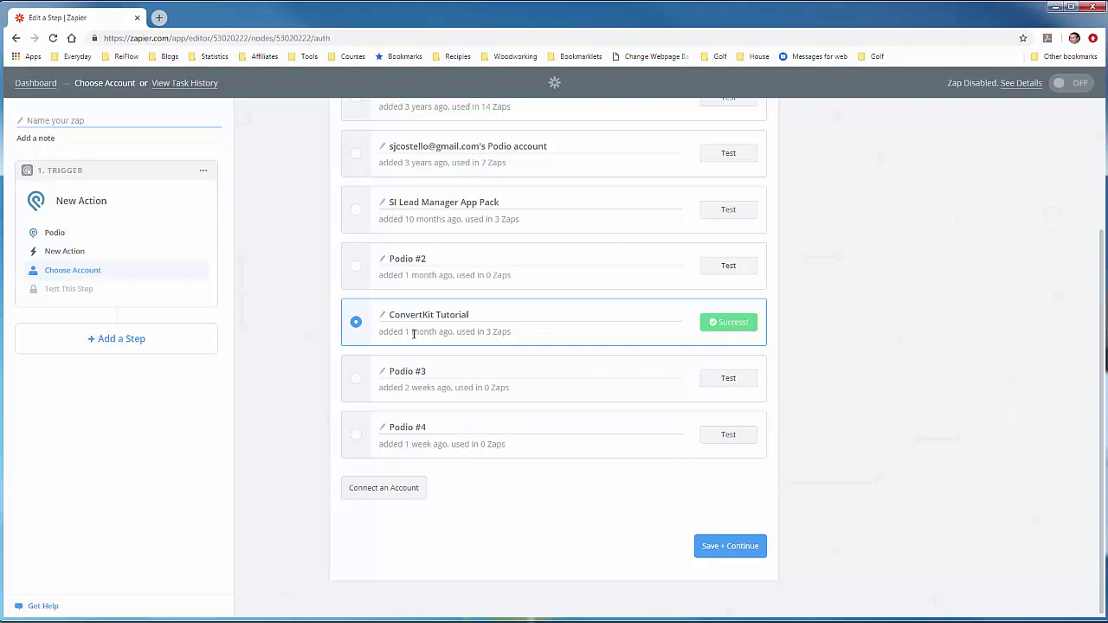
left_click(723, 551)
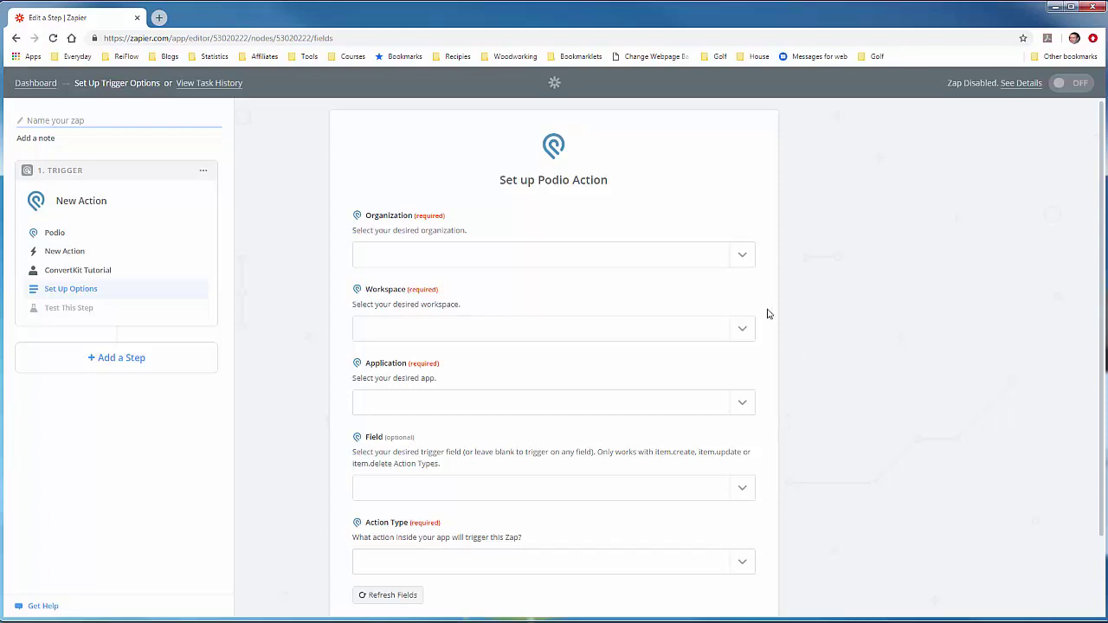
Step: Set trigger options: Struggling Investor, SI Lead Manager - Tutorial, Properties app, Item.Create
left_click(744, 258)
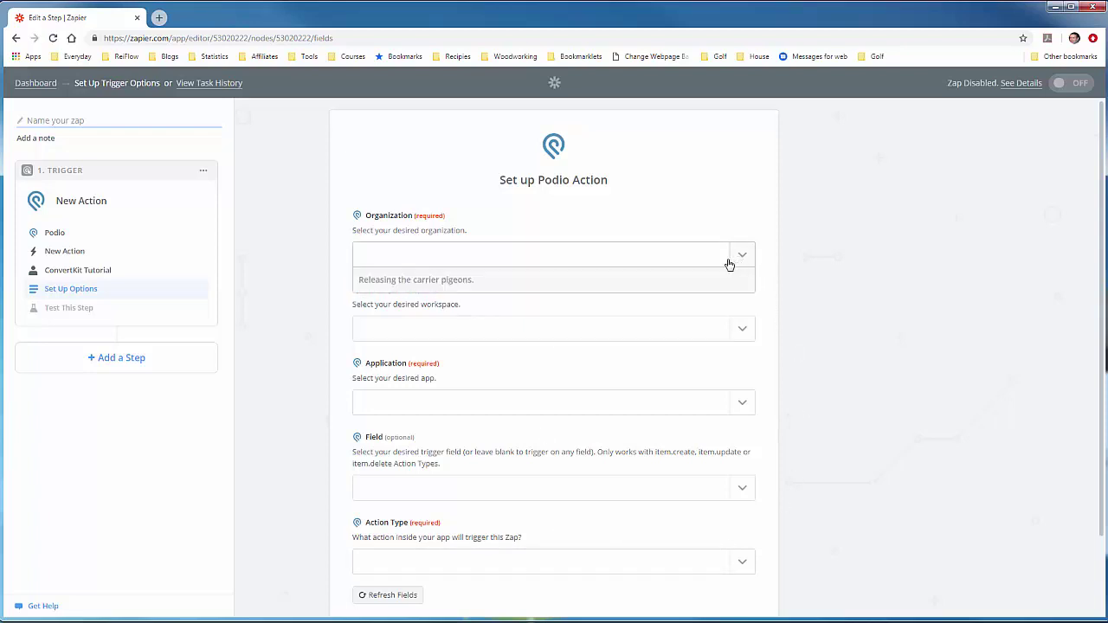
left_click(448, 304)
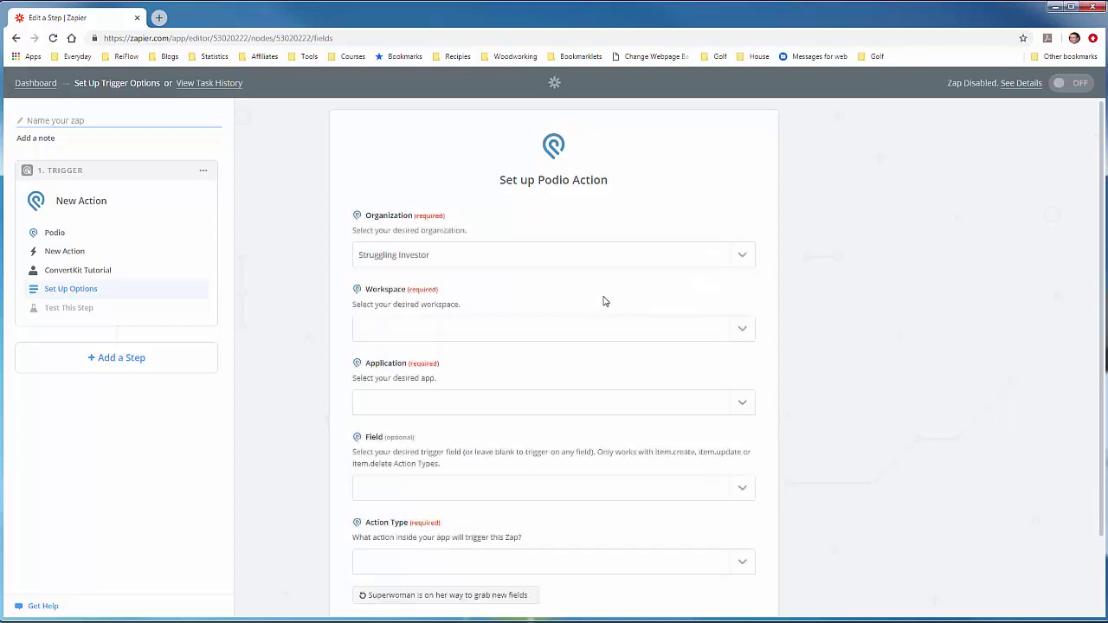
left_click(740, 328)
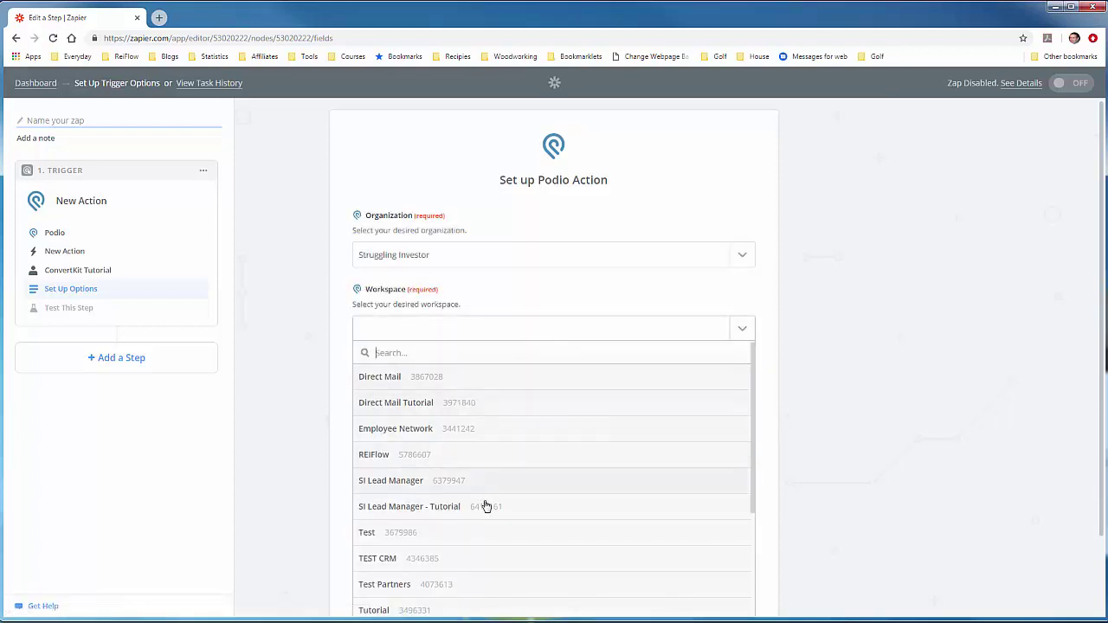
left_click(487, 510)
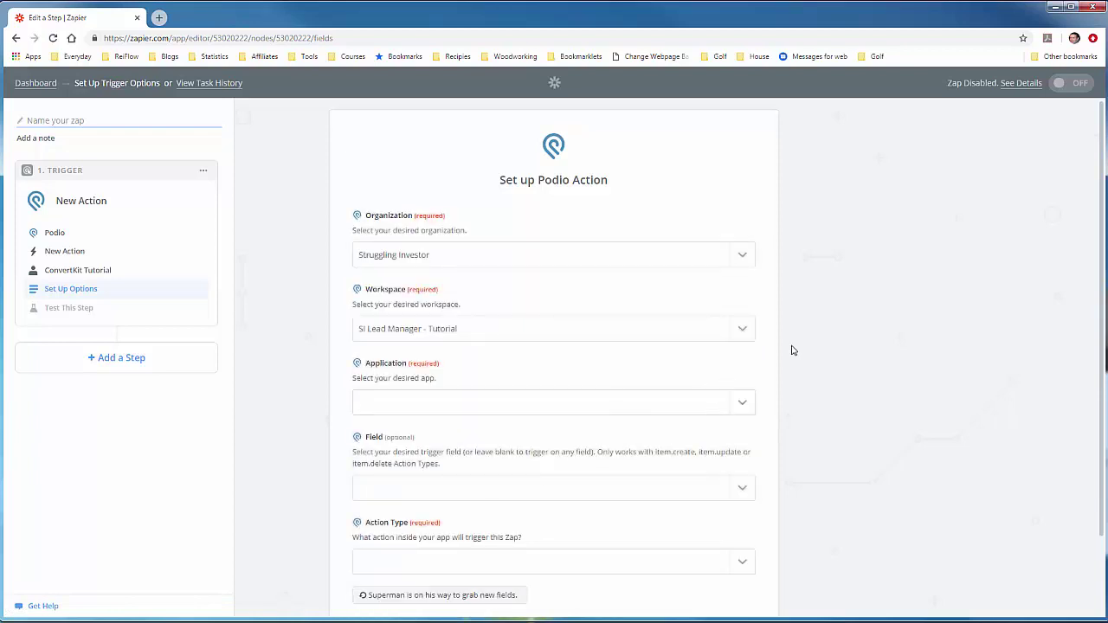
scroll(791, 349, "down", 1)
left_click(744, 310)
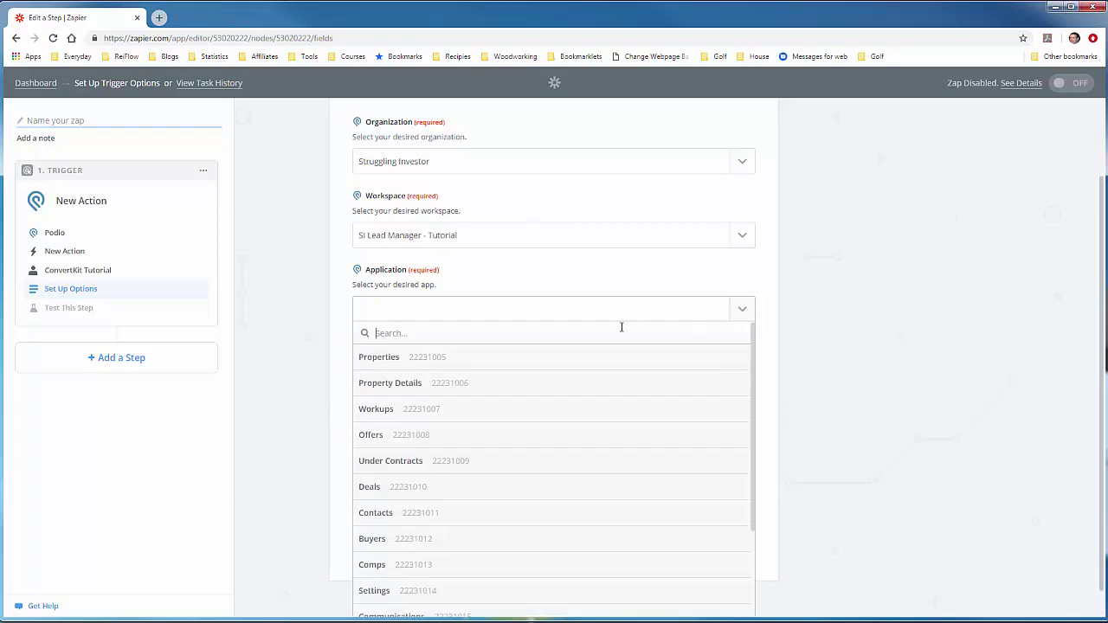
left_click(446, 357)
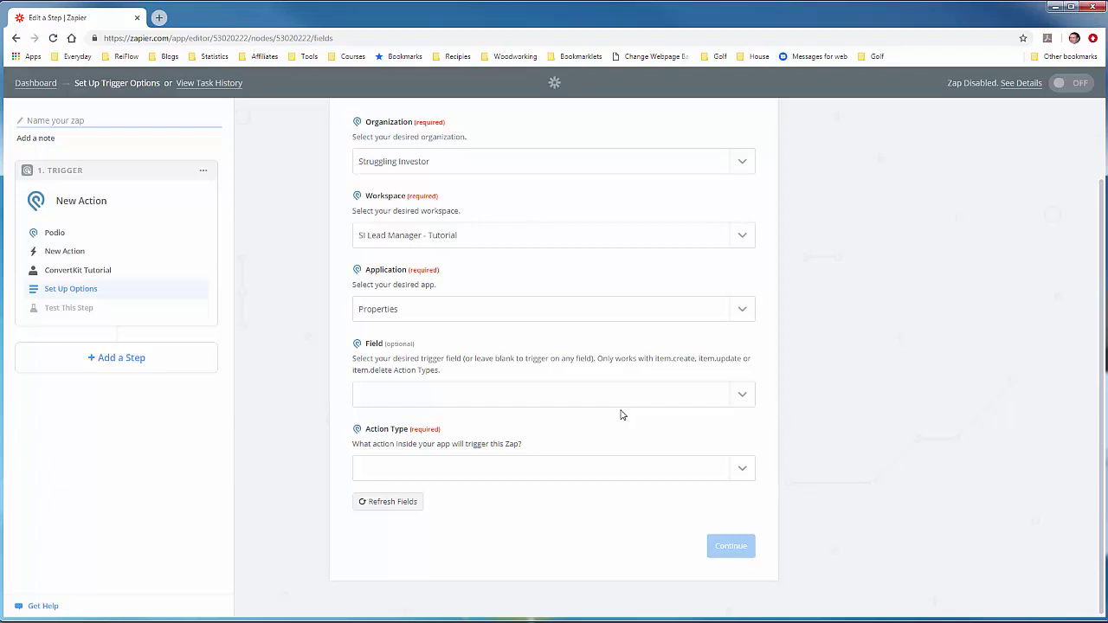
left_click(562, 467)
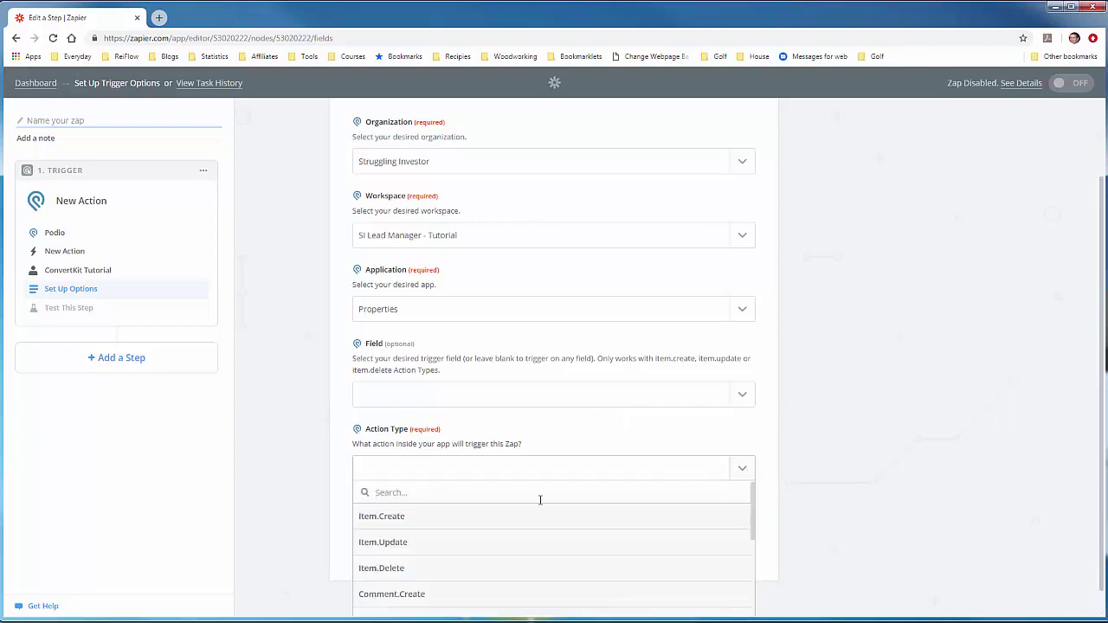
left_click(445, 518)
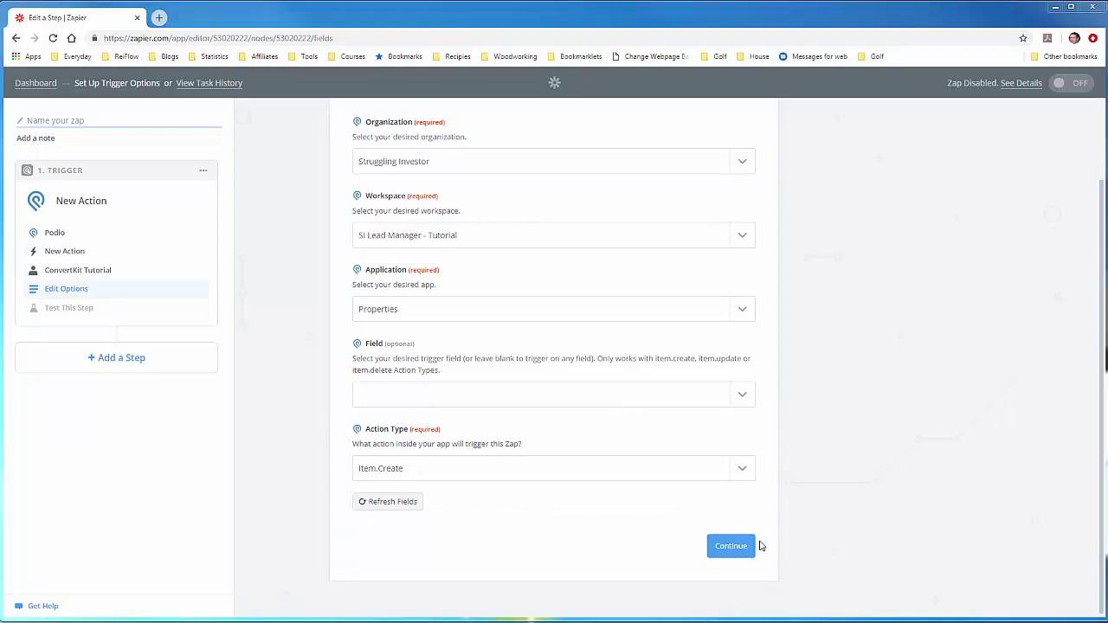
left_click(762, 546)
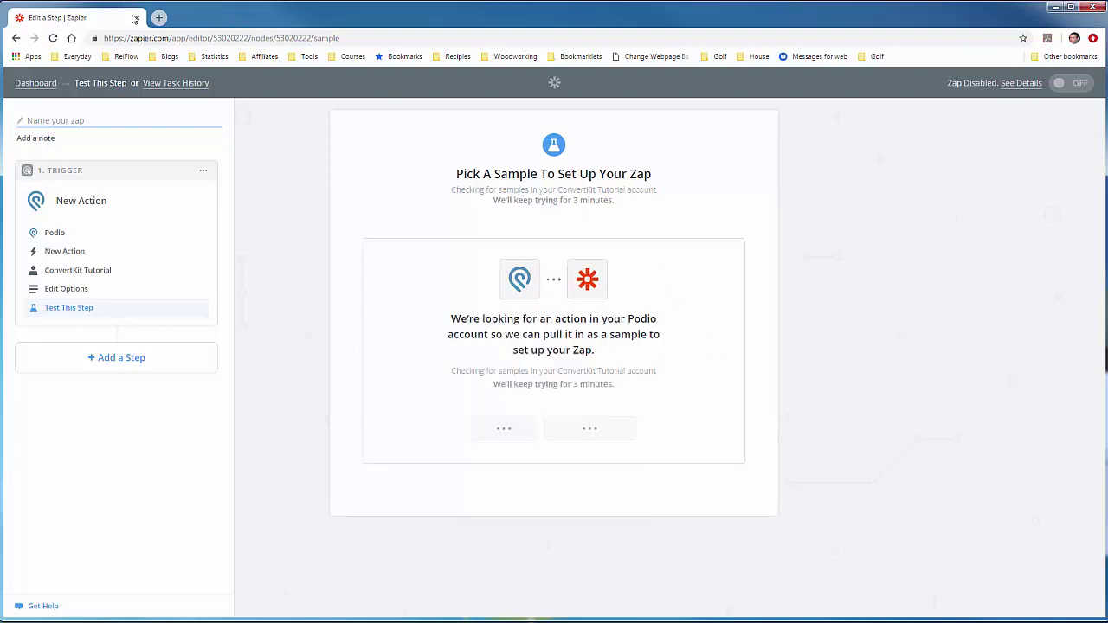
Step: In a new tab, open Podio's Properties app in the SI Lead Manager - Tutorial workspace
left_click(159, 18)
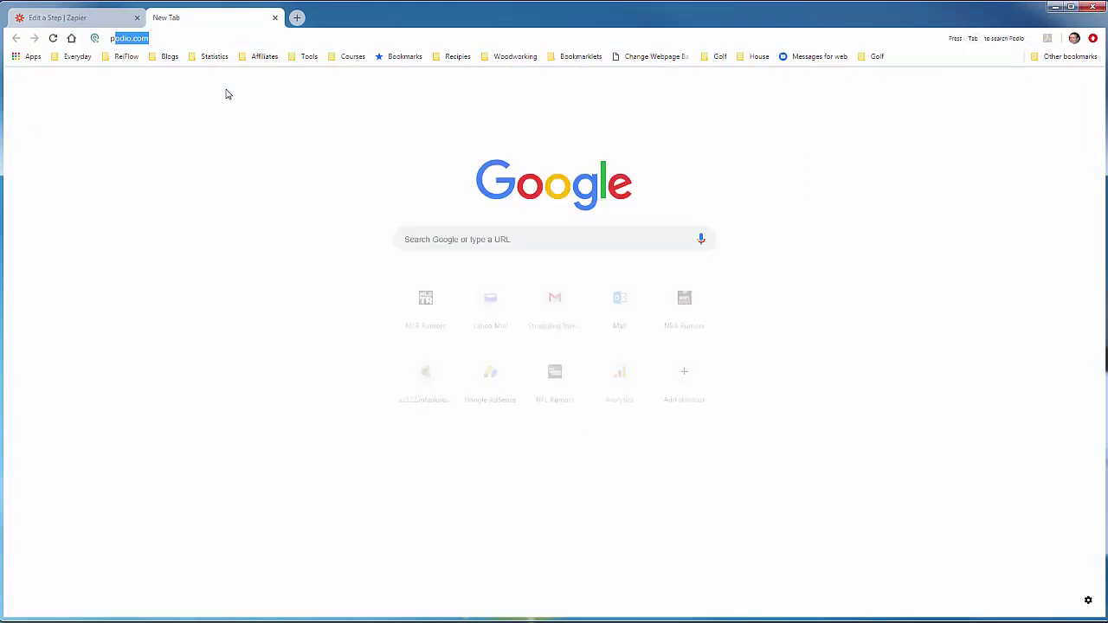
type("podio")
key("Return")
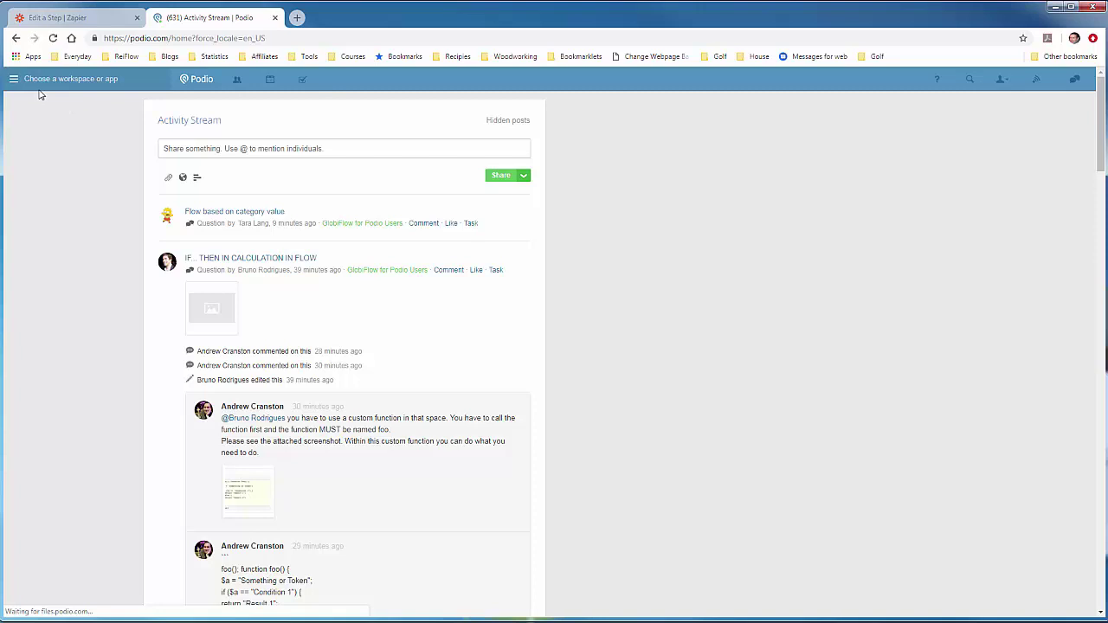
left_click(17, 84)
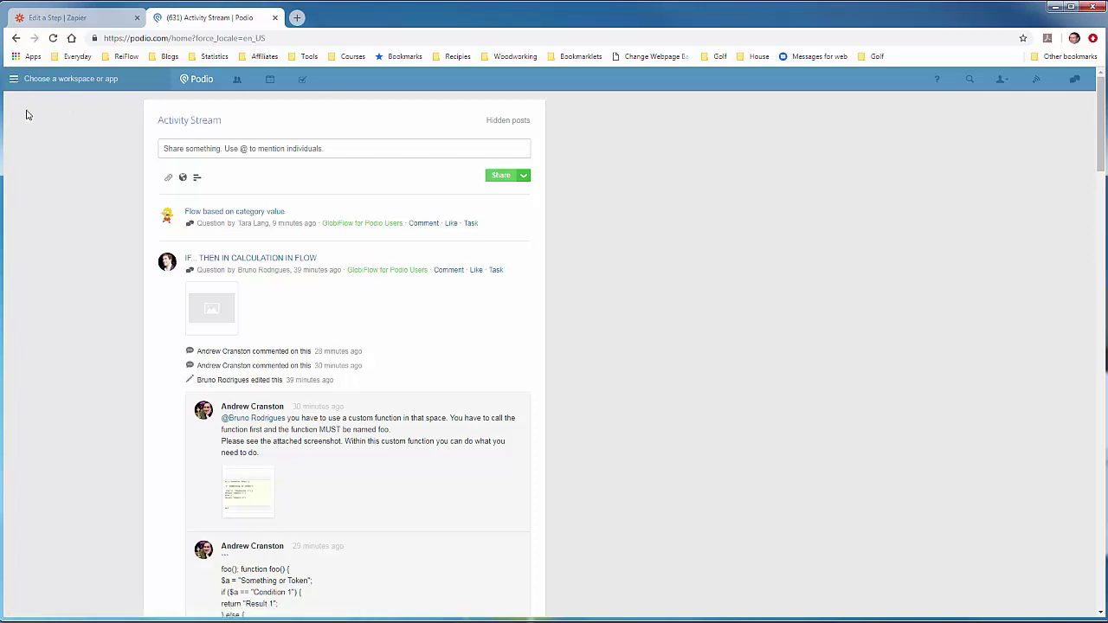
left_click(58, 192)
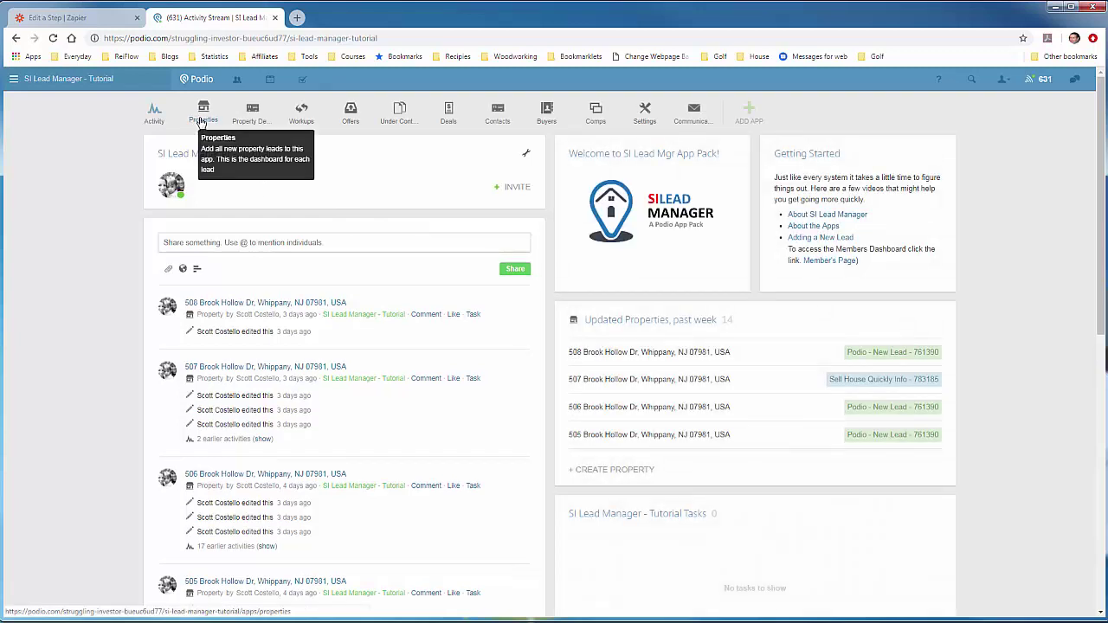
left_click(201, 121)
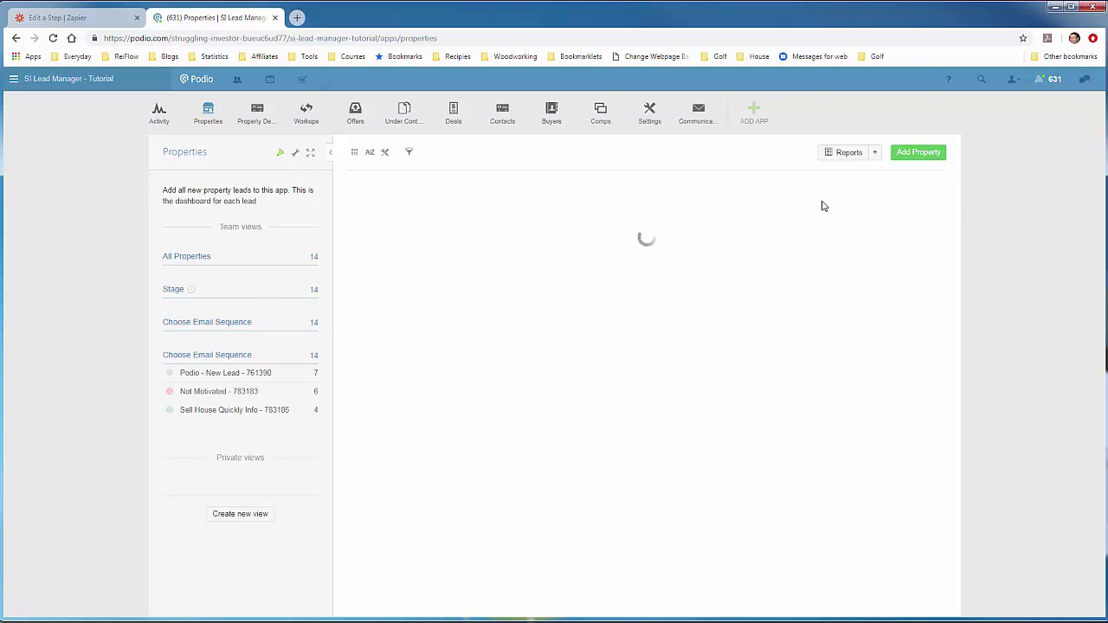
Step: Start a new property and fill the property's street address into both address fields
left_click(918, 153)
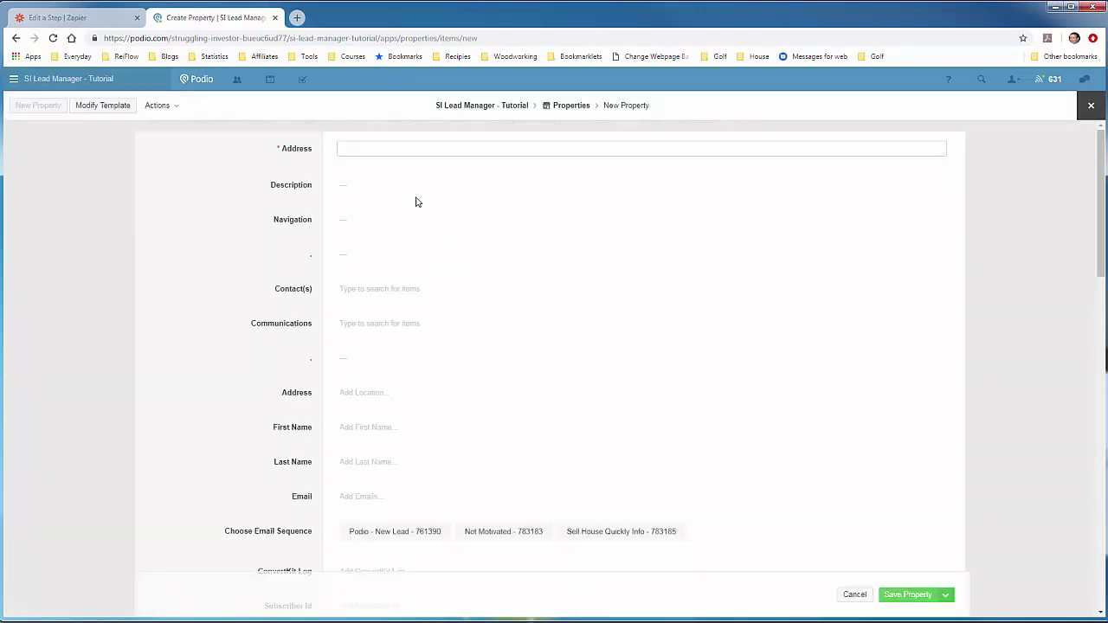
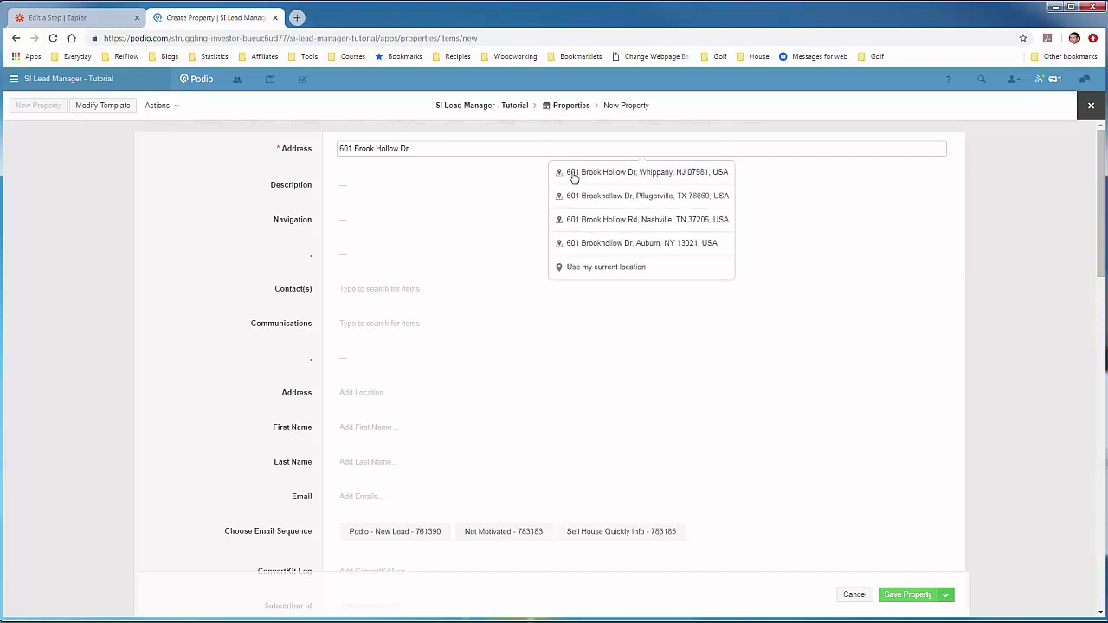
left_click(573, 172)
triple_click(528, 148)
key("ctrl+c")
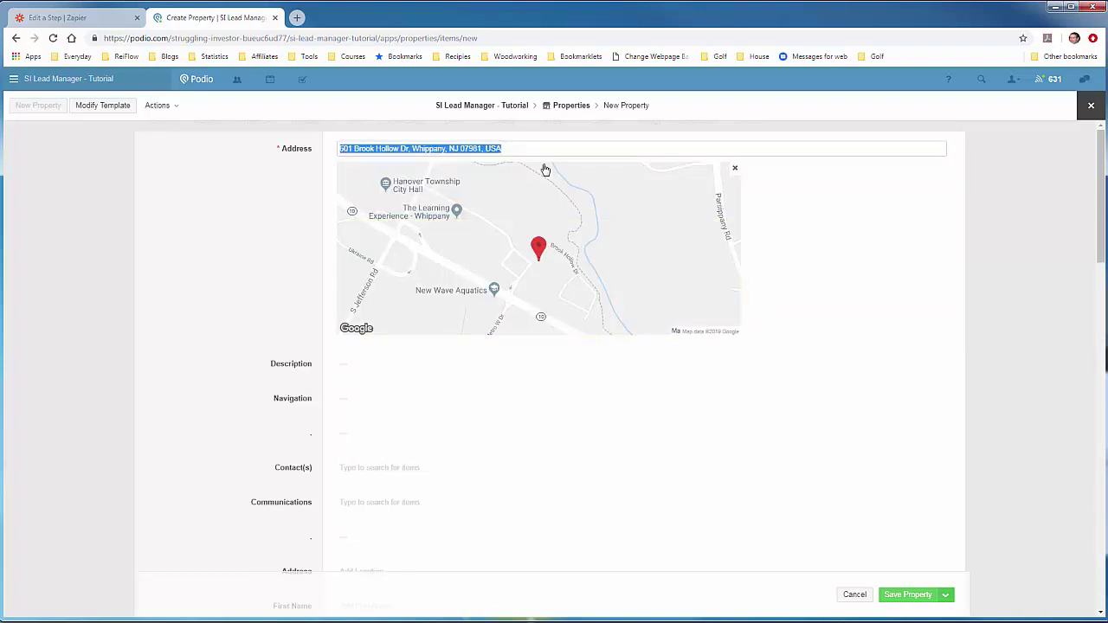
left_click(300, 215)
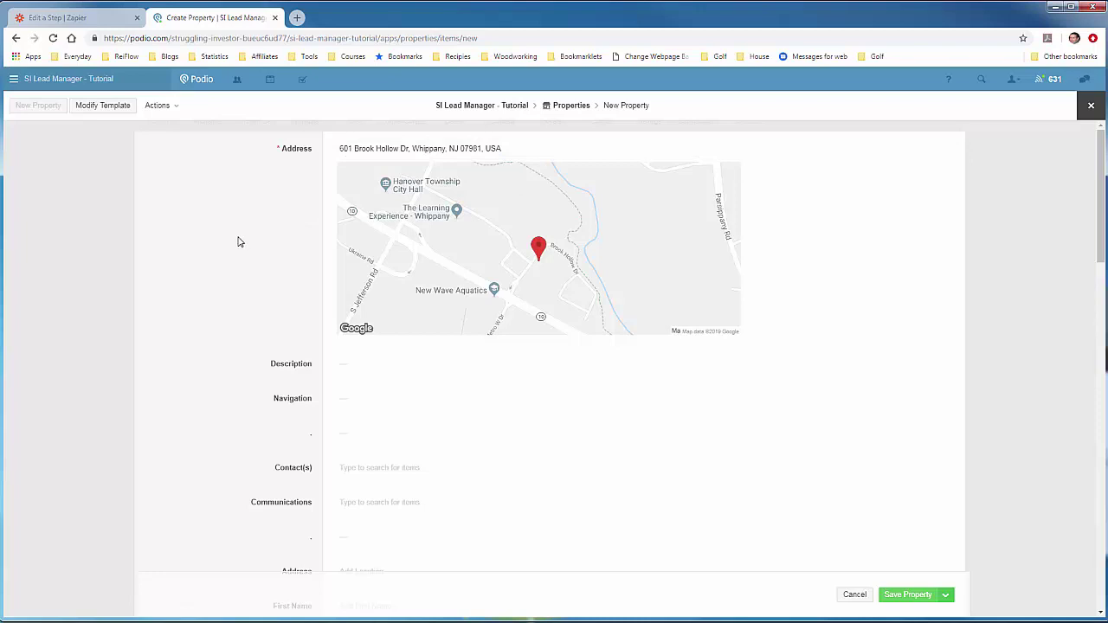
scroll(237, 242, "down", 3)
scroll(211, 273, "down", 1)
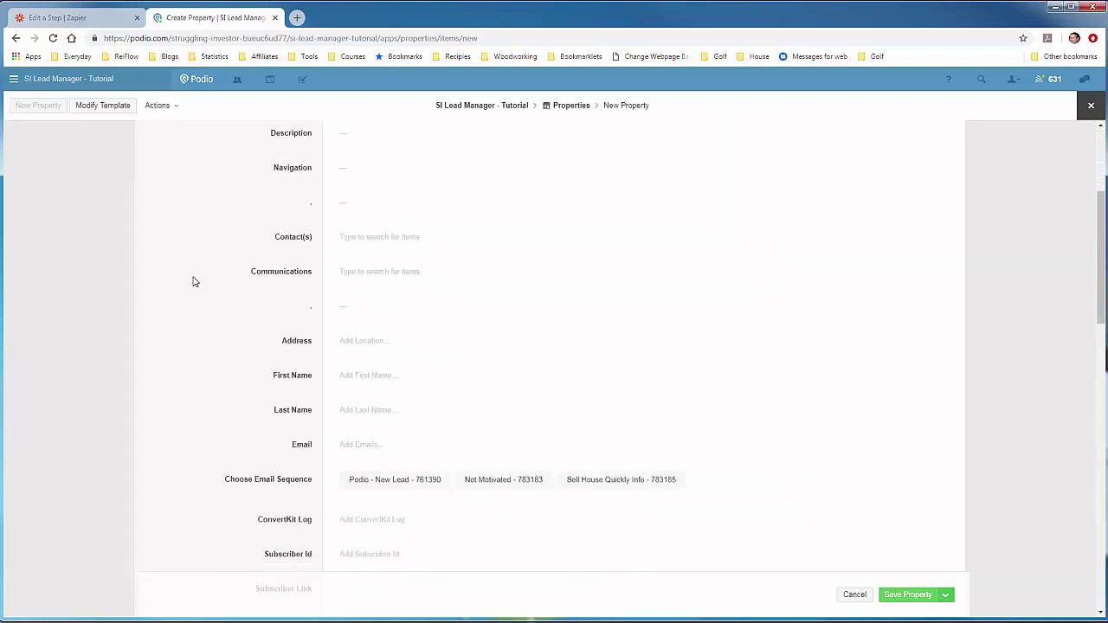
left_click(469, 345)
key("ctrl+v")
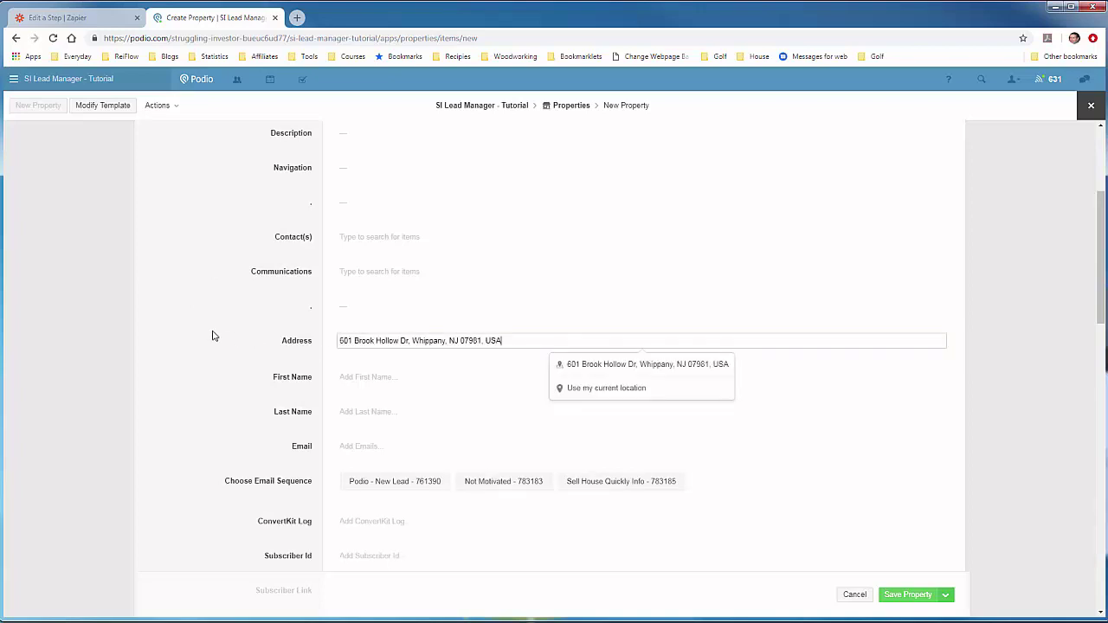
left_click(181, 330)
scroll(377, 377, "down", 1)
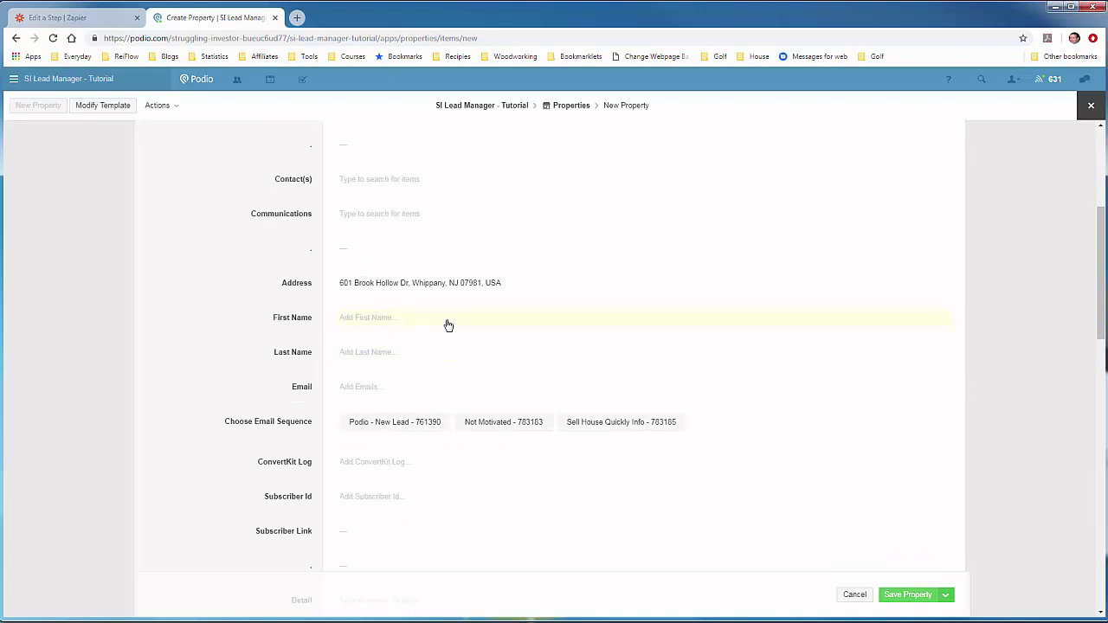
Step: Enter the property name as first name 'Some' and last name 'Property'
left_click(448, 320)
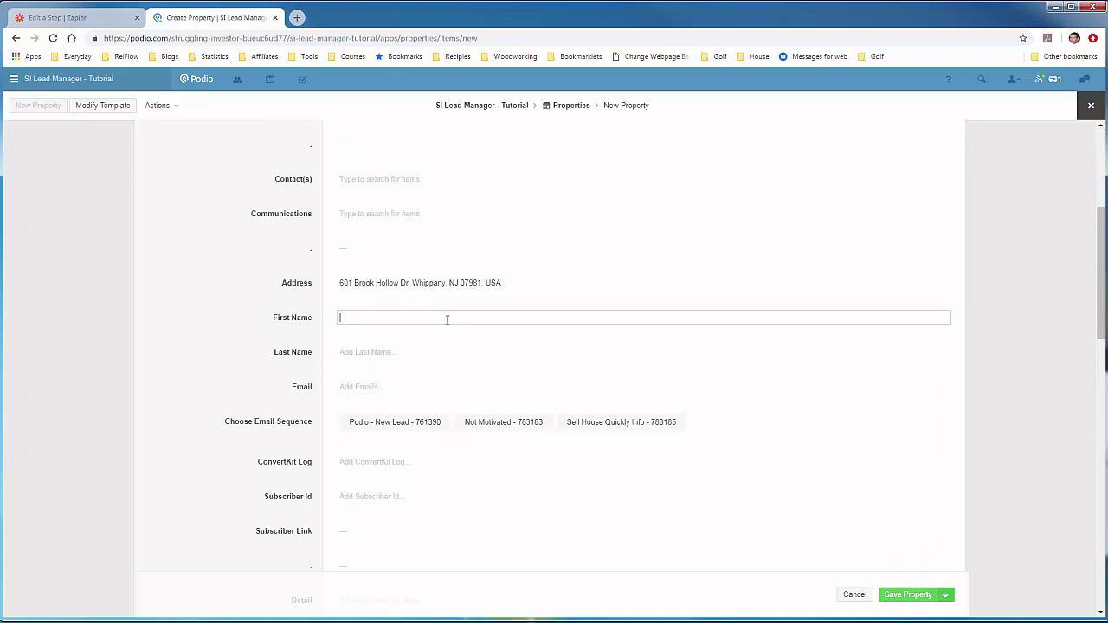
type("Some")
key("BackSpace")
key("BackSpace")
type("me Prope")
key("BackSpace")
key("BackSpace")
key("BackSpace")
key("BackSpace")
key("BackSpace")
key("BackSpace")
key("Tab")
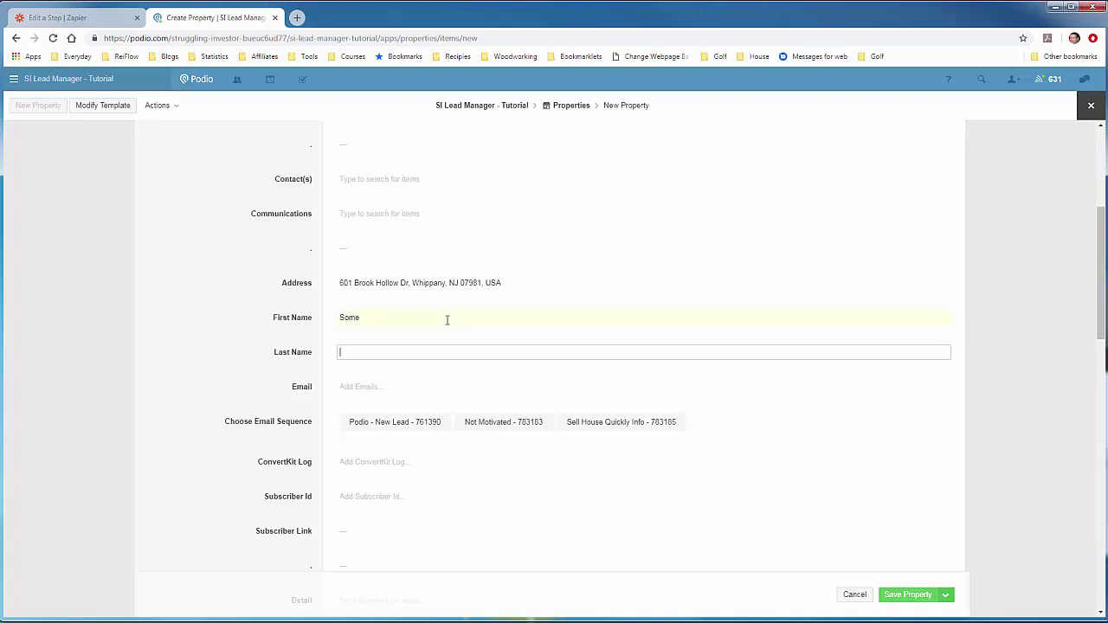
type("Property")
Step: Add a work email, choose the Podio - New Lead - 761390 sequence, and save the property
left_click(397, 394)
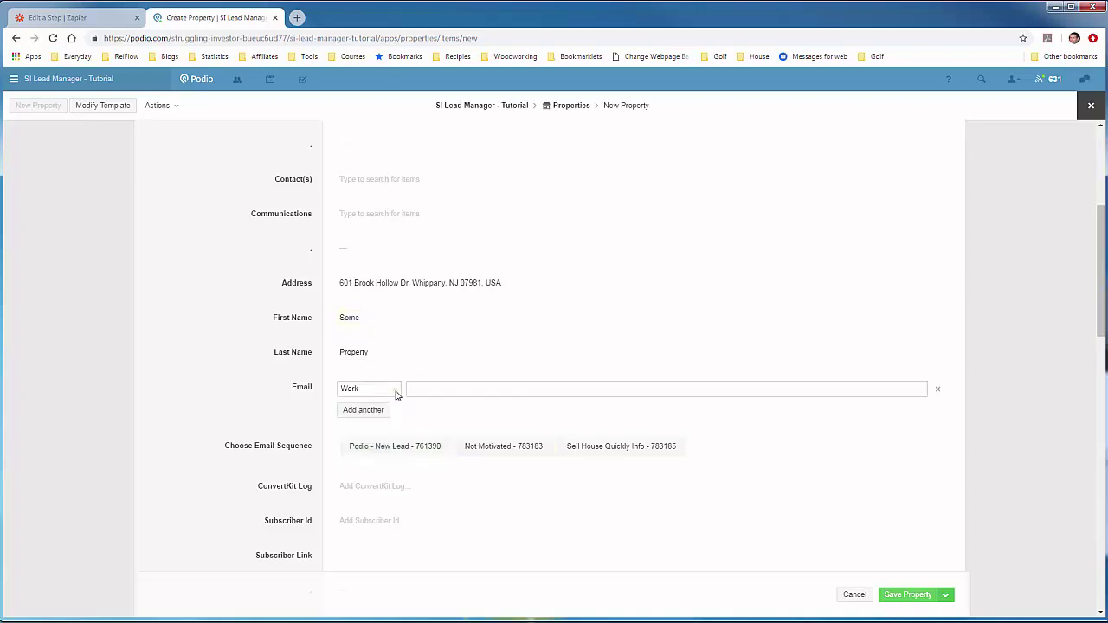
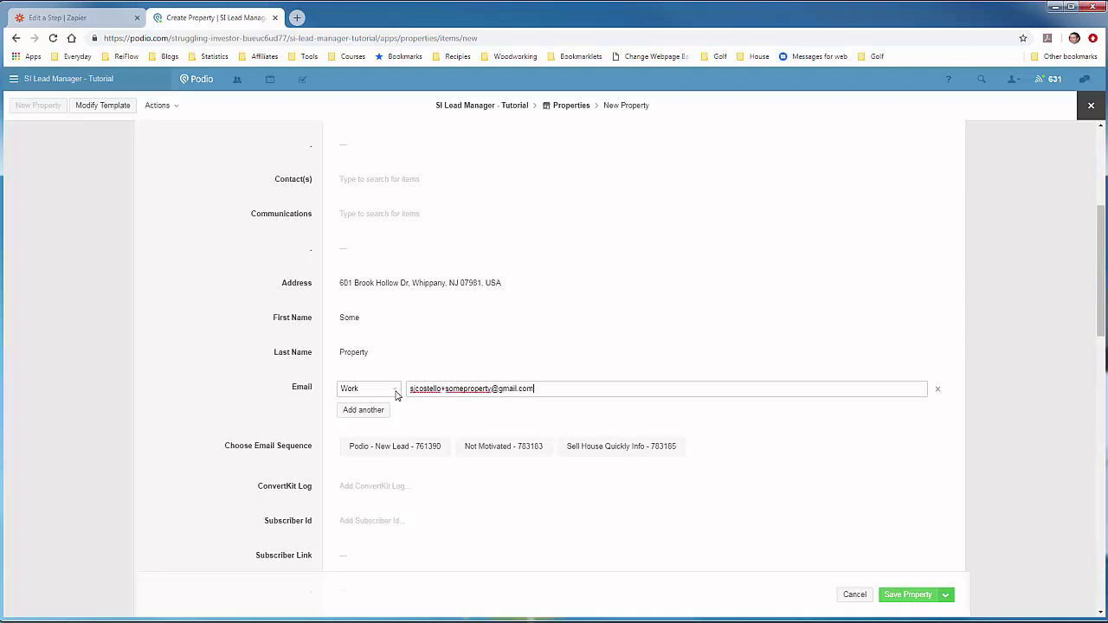
left_click(240, 378)
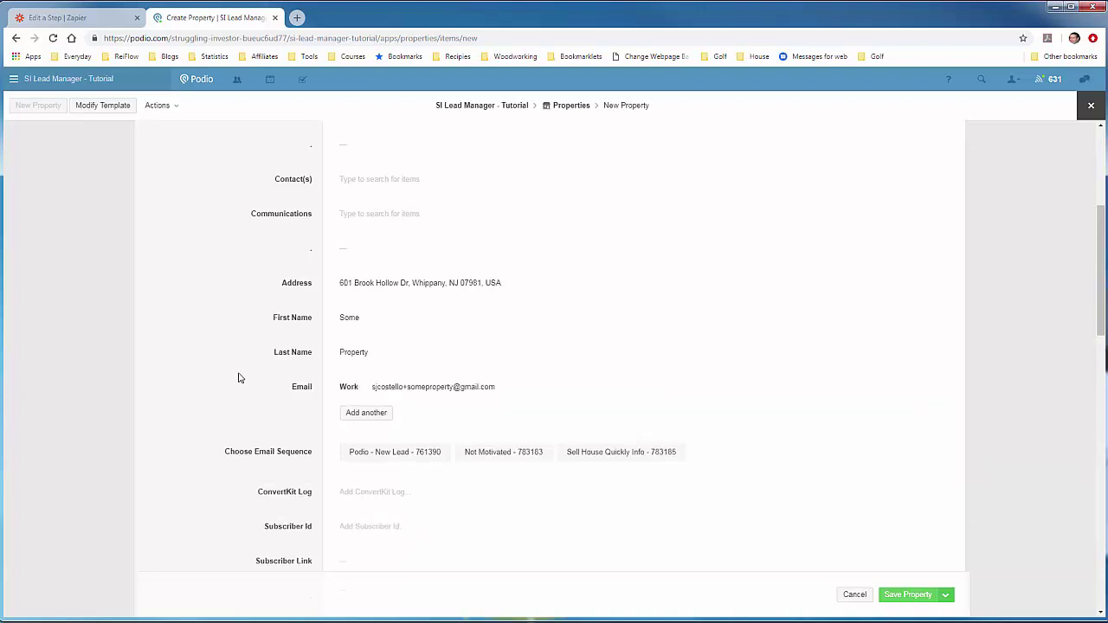
scroll(225, 383, "down", 3)
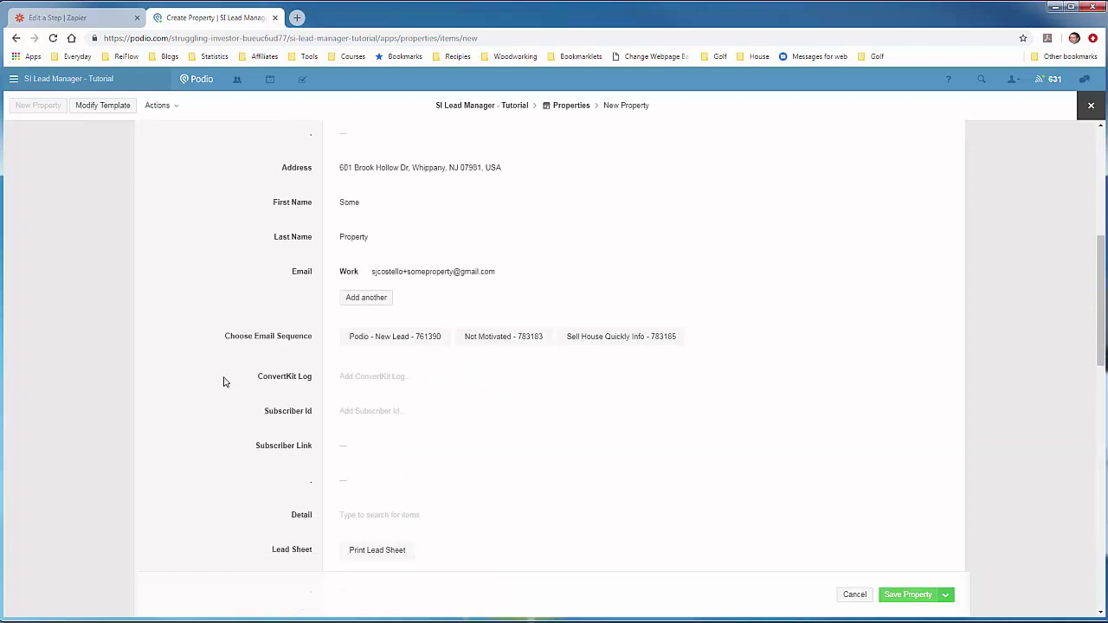
left_click(391, 341)
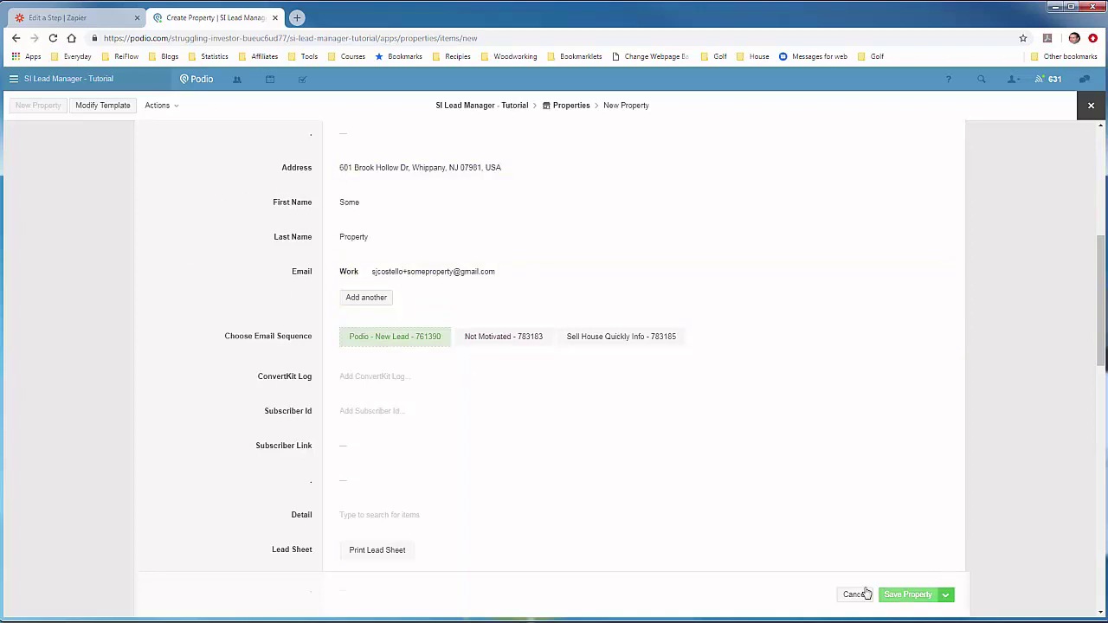
left_click(909, 595)
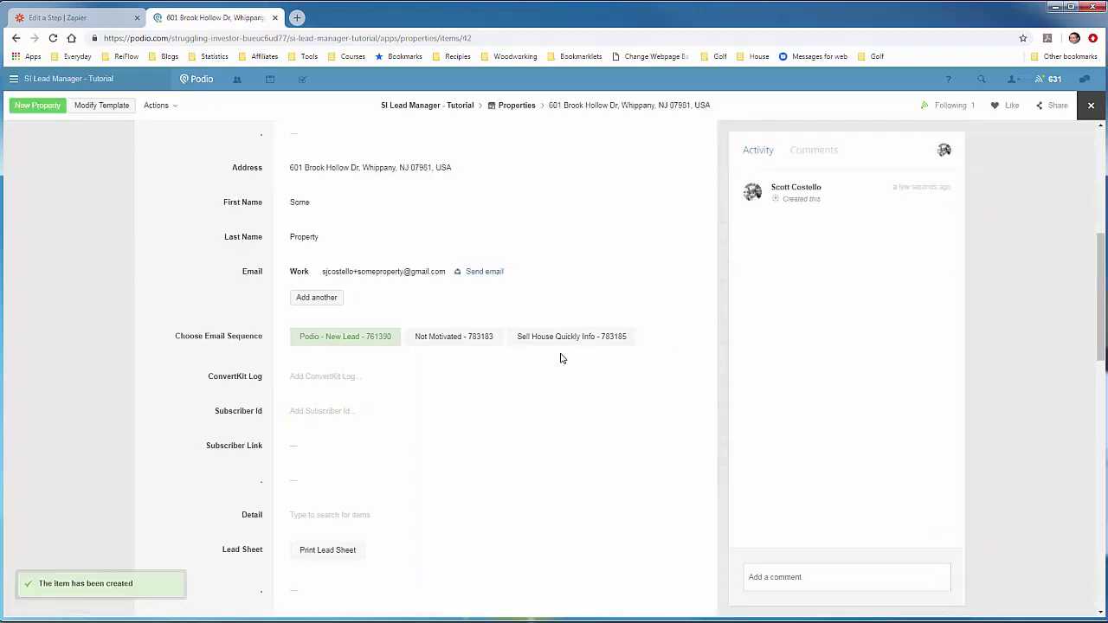
Step: Return to the Zapier editor tab, where the Action A sample was pulled
left_click(93, 25)
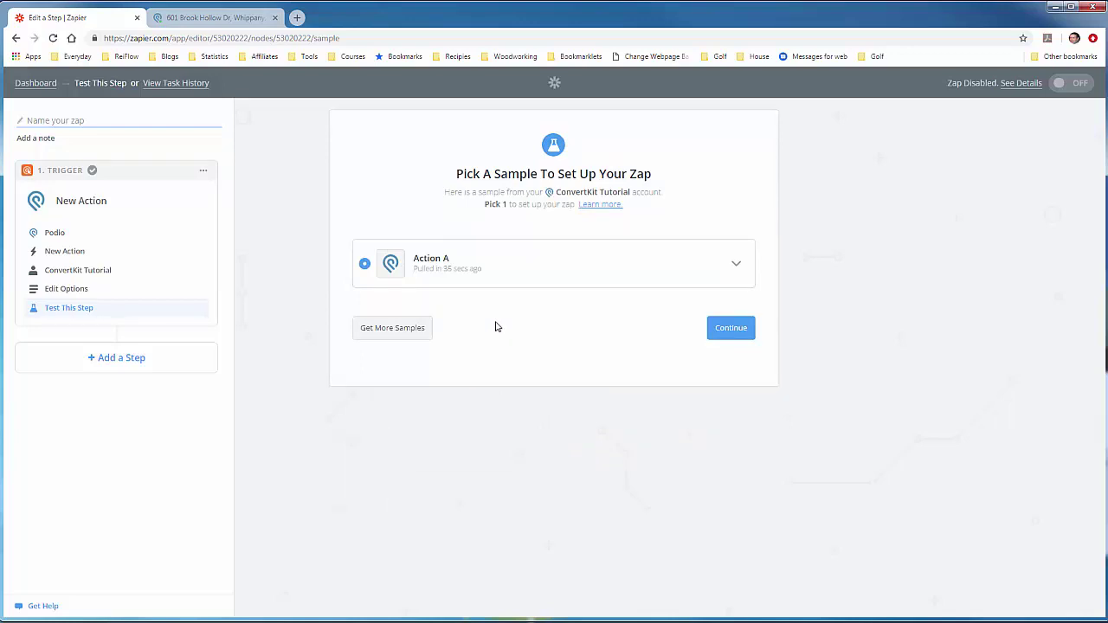
Step: Review the Action A sample's fields and accept it for the trigger
left_click(736, 265)
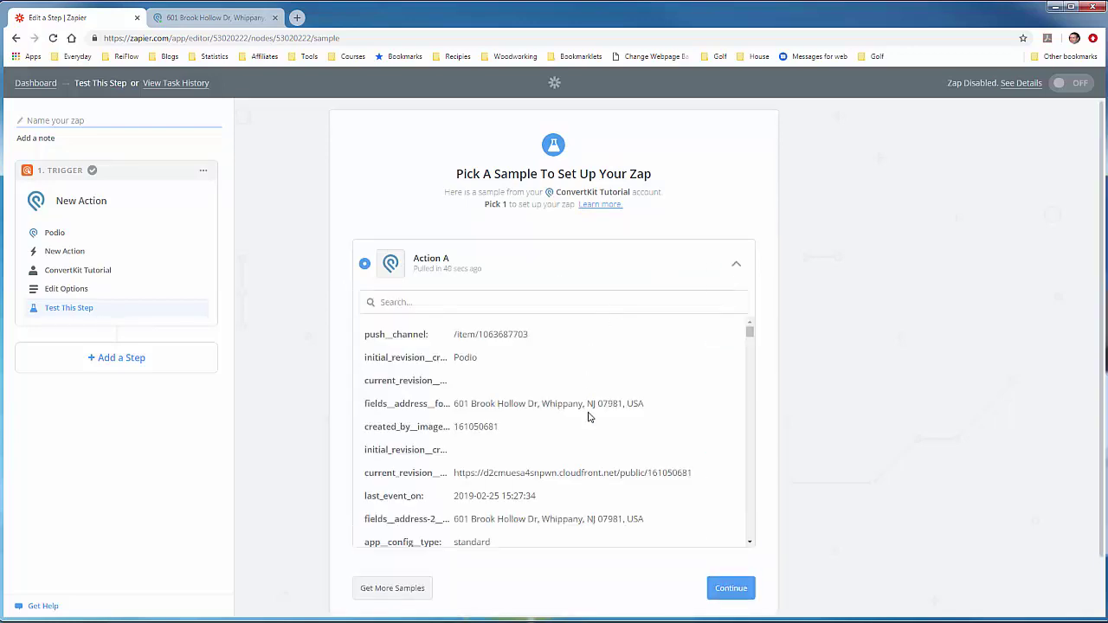
scroll(589, 417, "down", 2)
scroll(589, 417, "down", 5)
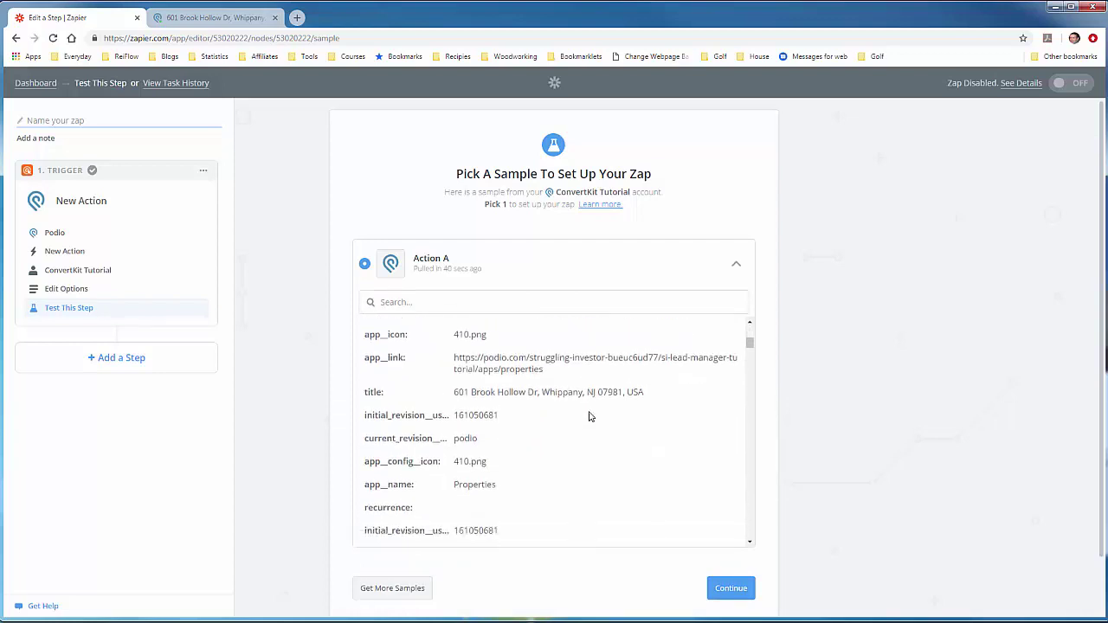
scroll(594, 408, "down", 4)
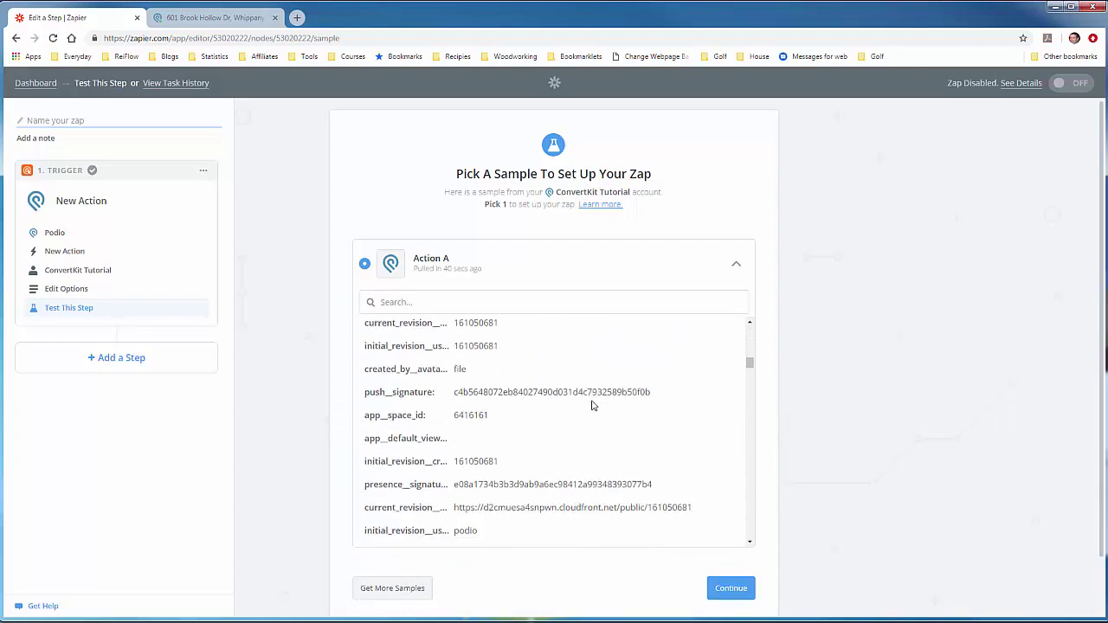
scroll(593, 405, "up", 10)
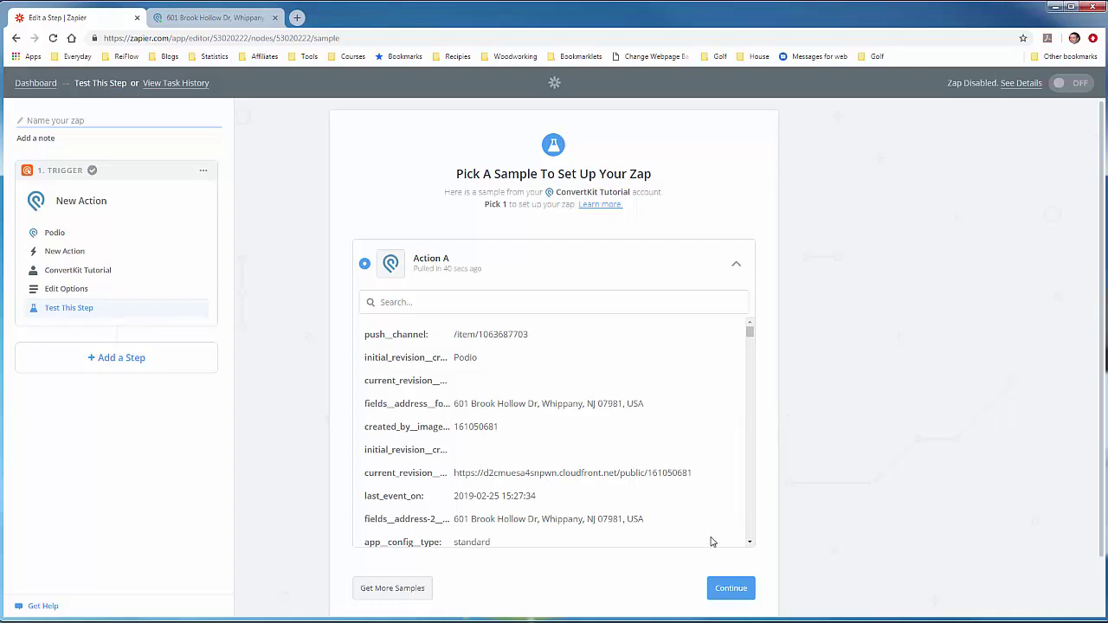
left_click(727, 589)
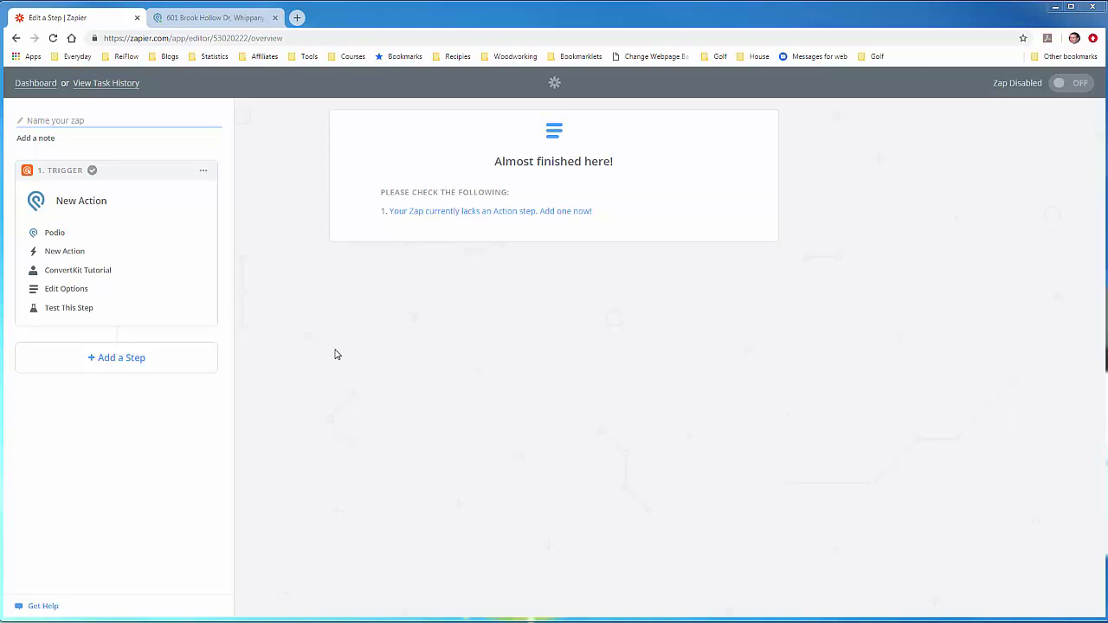
Step: Add an action step and choose ConvertKit as its app
left_click(127, 359)
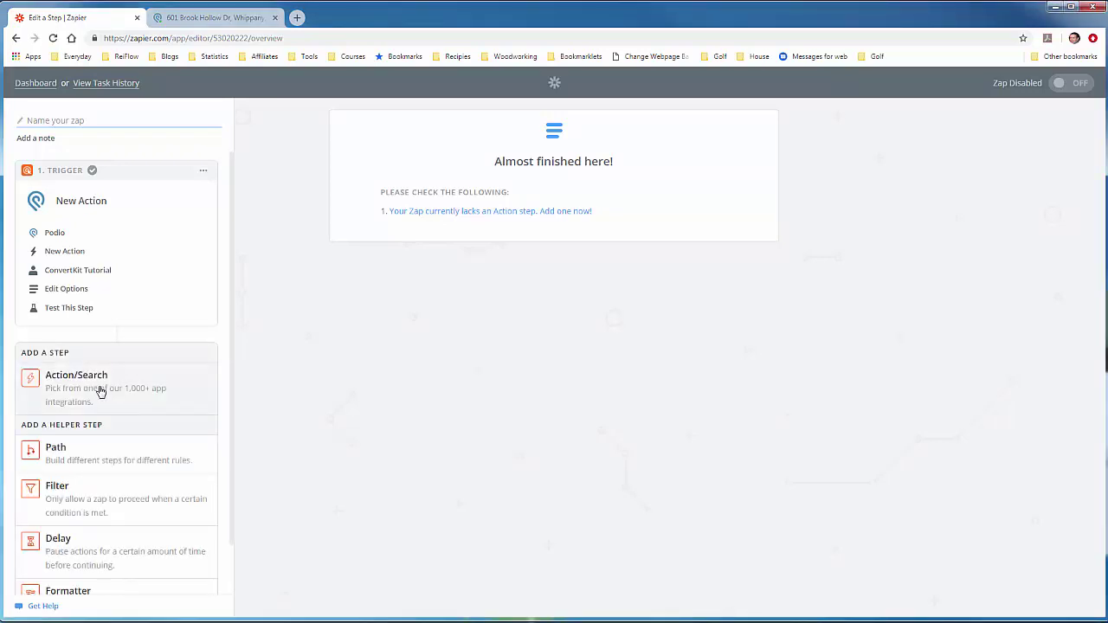
left_click(100, 389)
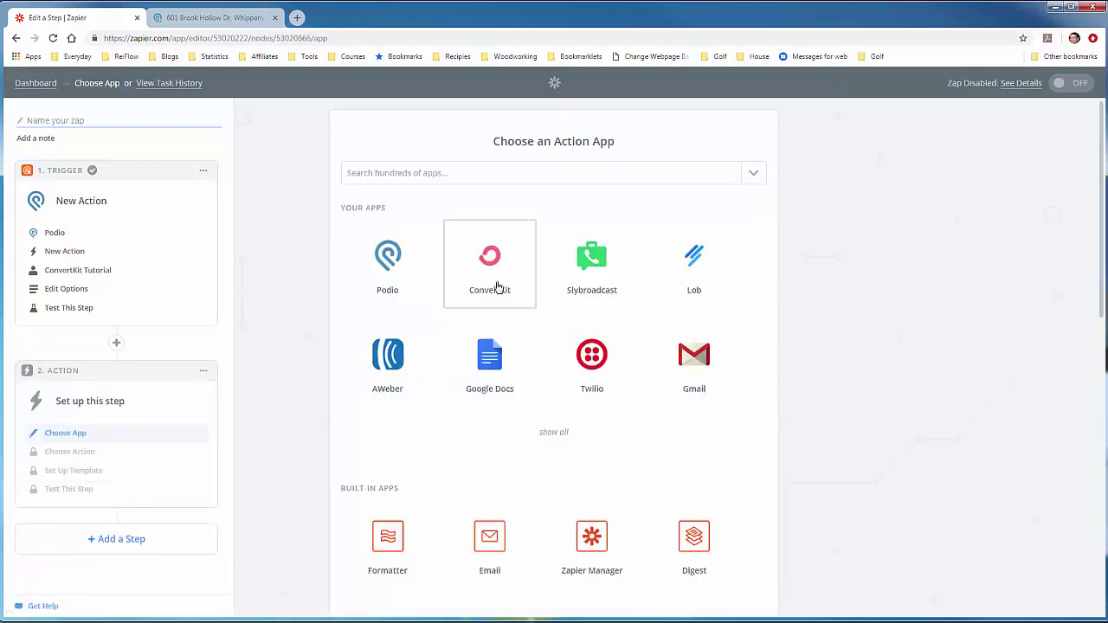
left_click(471, 174)
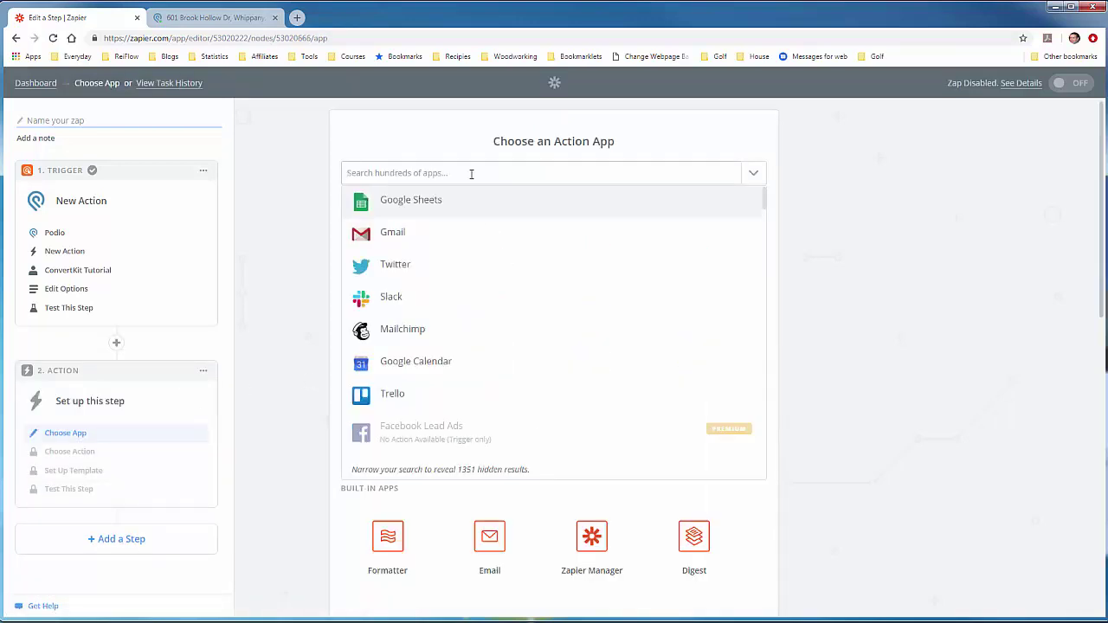
type("Convertkit")
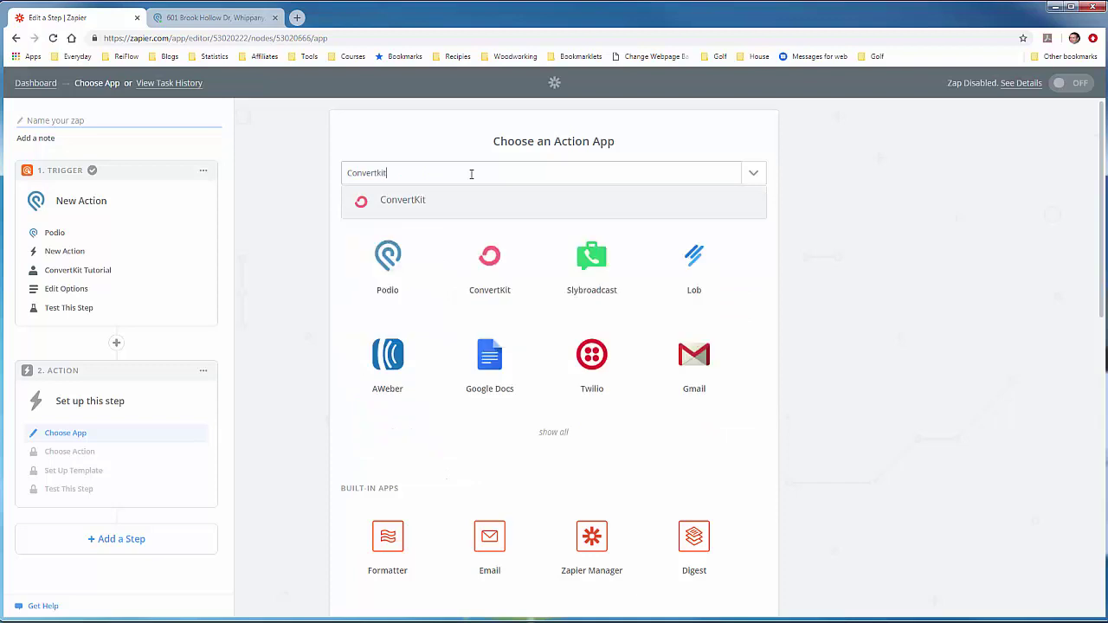
left_click(419, 200)
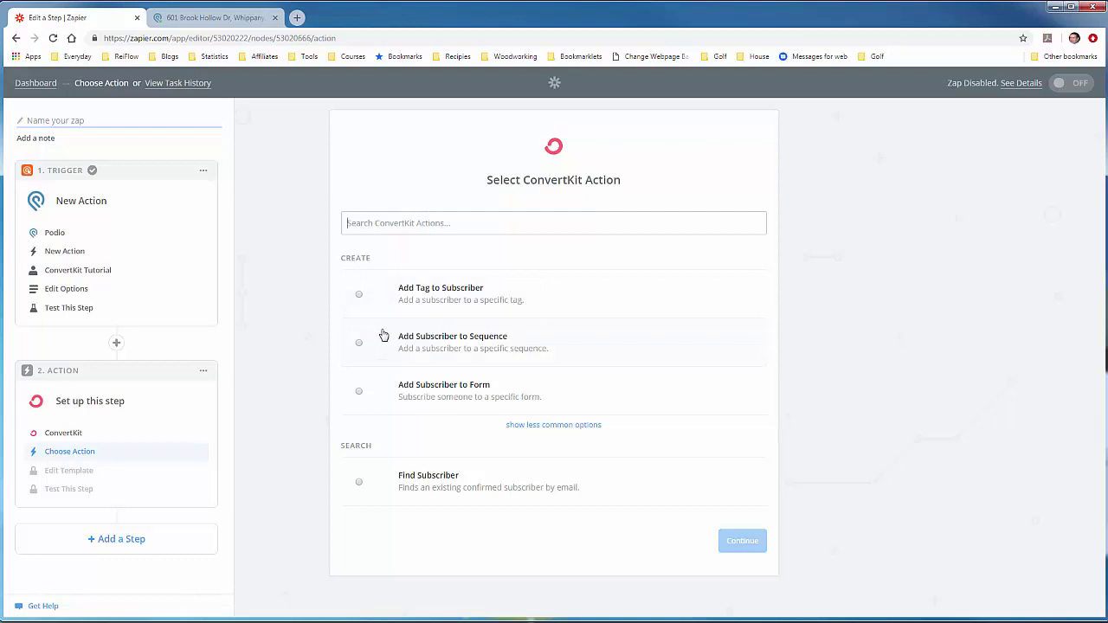
Step: Set the action to Add Subscriber to Form using the tested ConvertKit Tutorial account
left_click(365, 392)
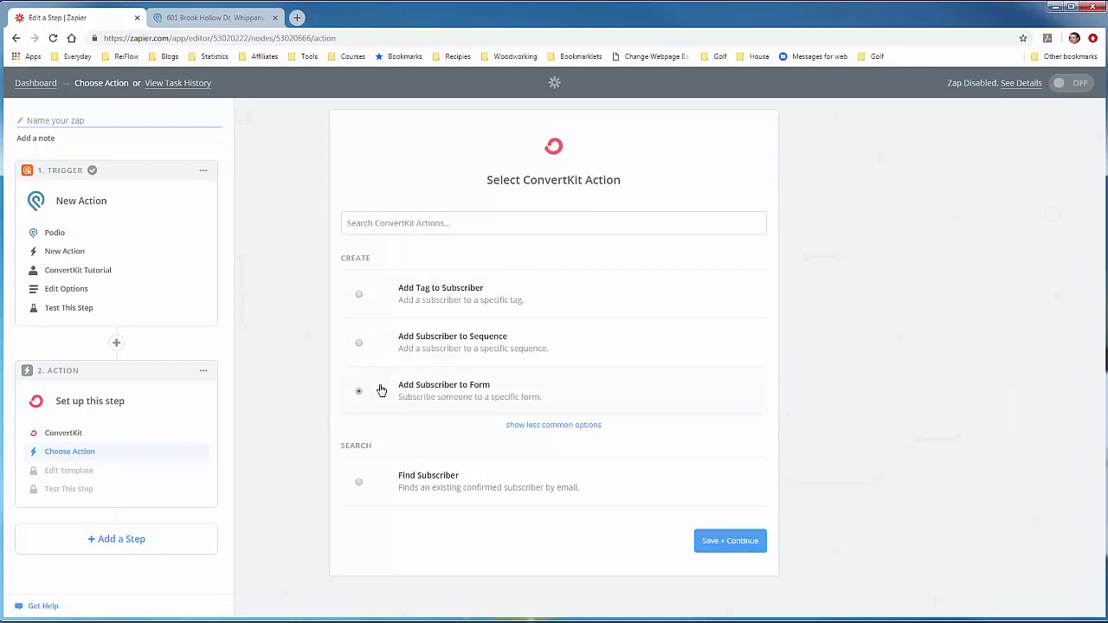
left_click(719, 544)
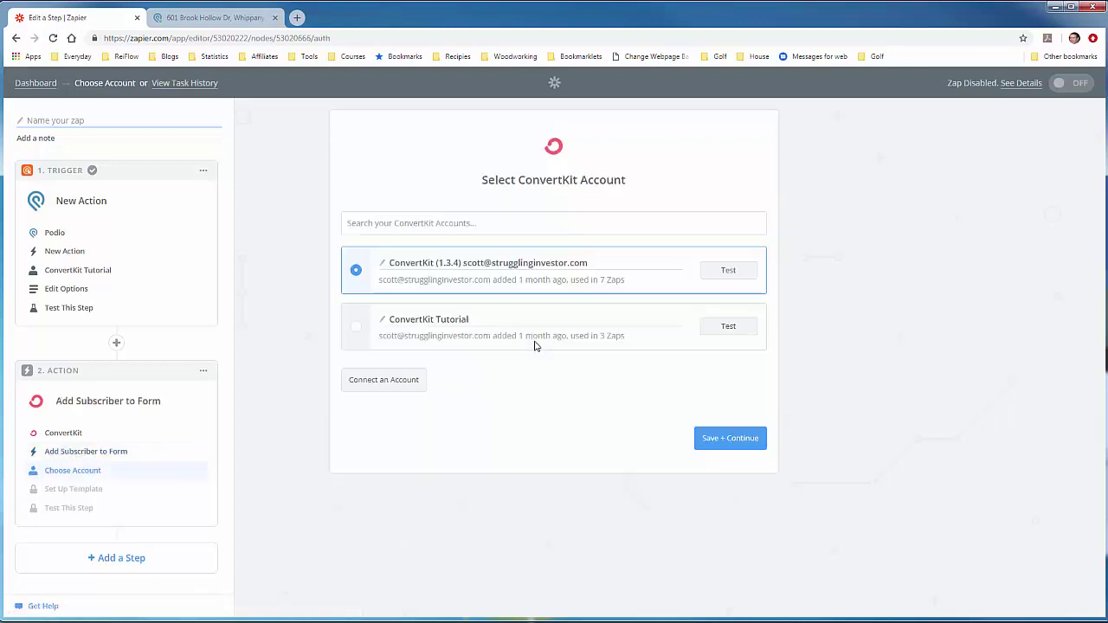
left_click(357, 327)
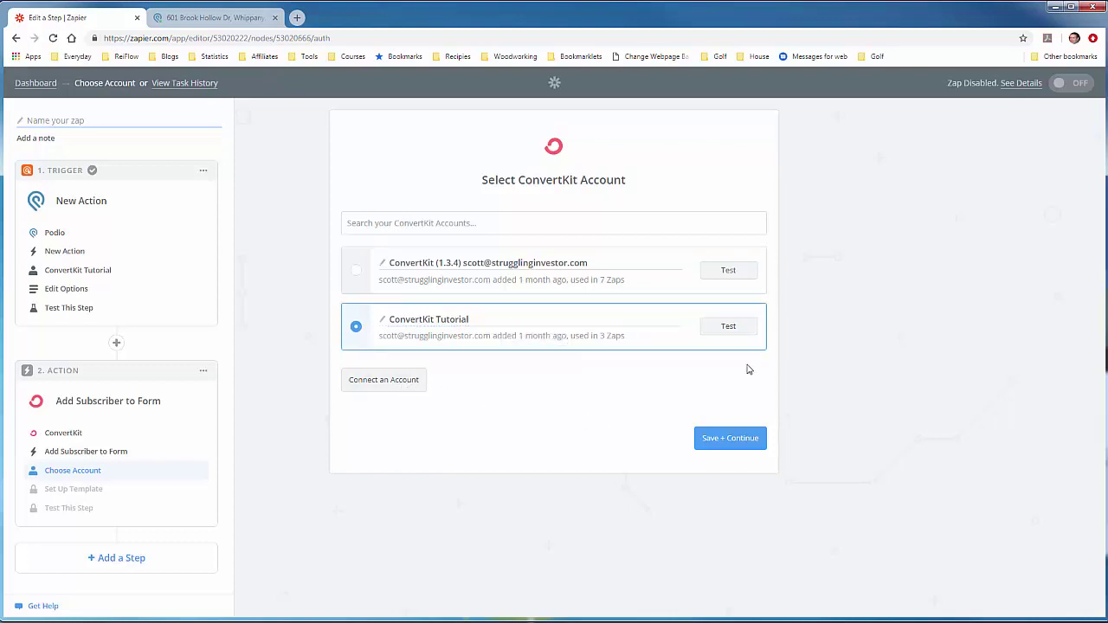
left_click(755, 335)
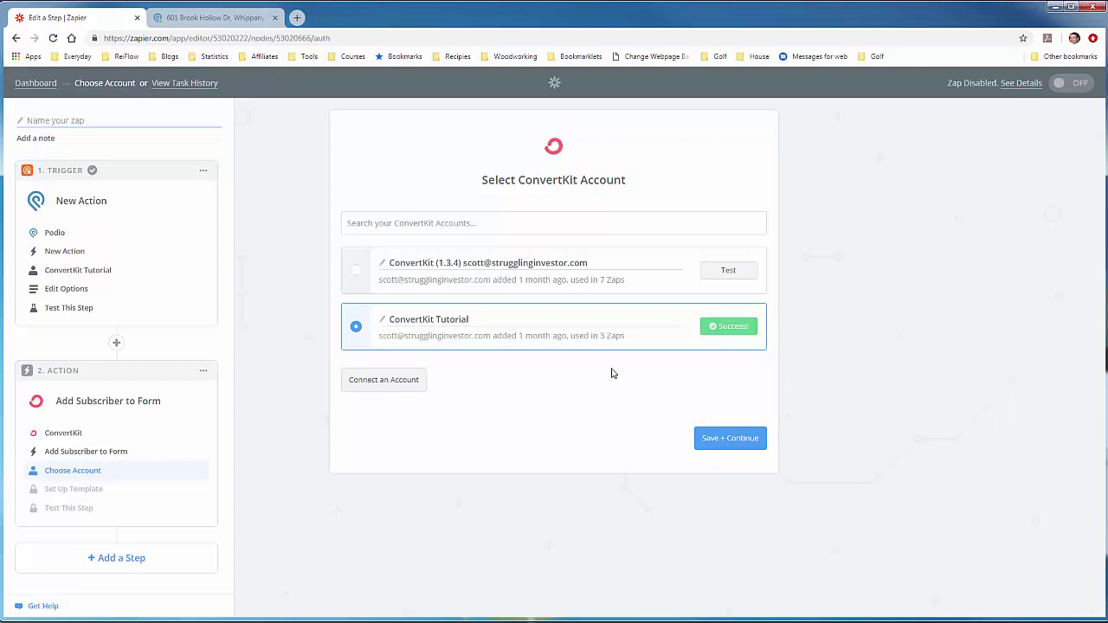
left_click(732, 439)
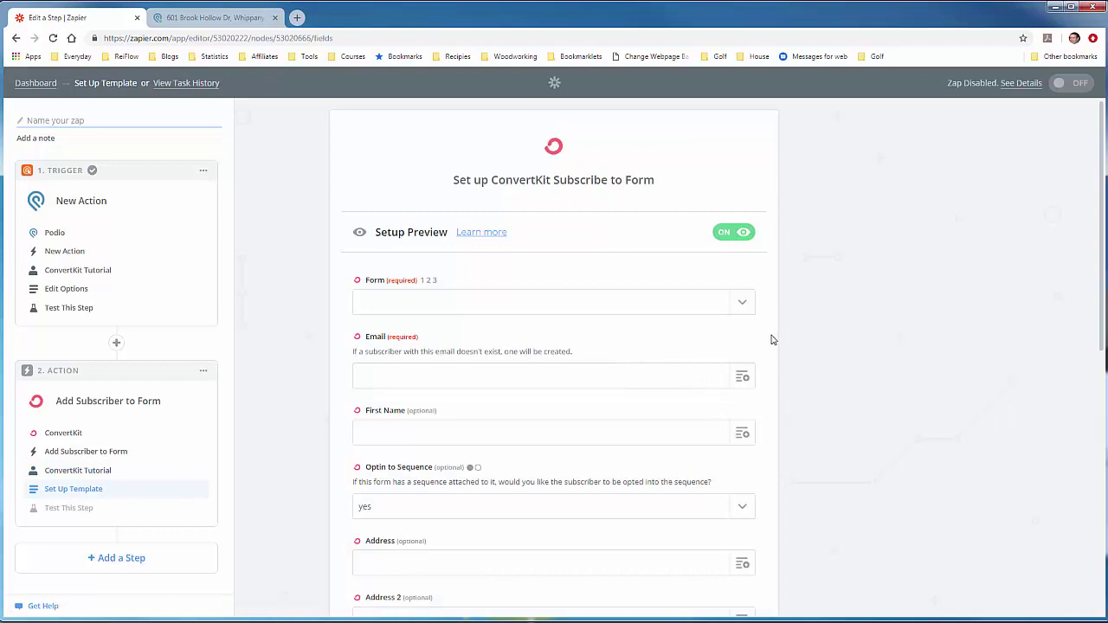
Step: Choose the 'Podio - New Lead - Tutorial' form and map Email to Step 1's Fields Email 2 Value
left_click(742, 305)
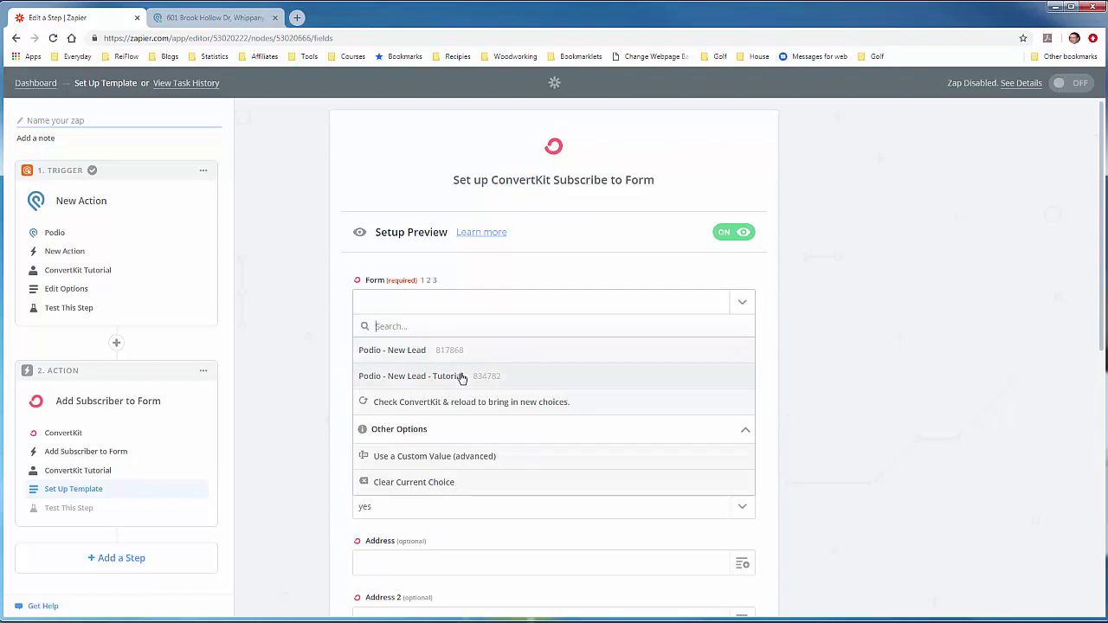
left_click(462, 377)
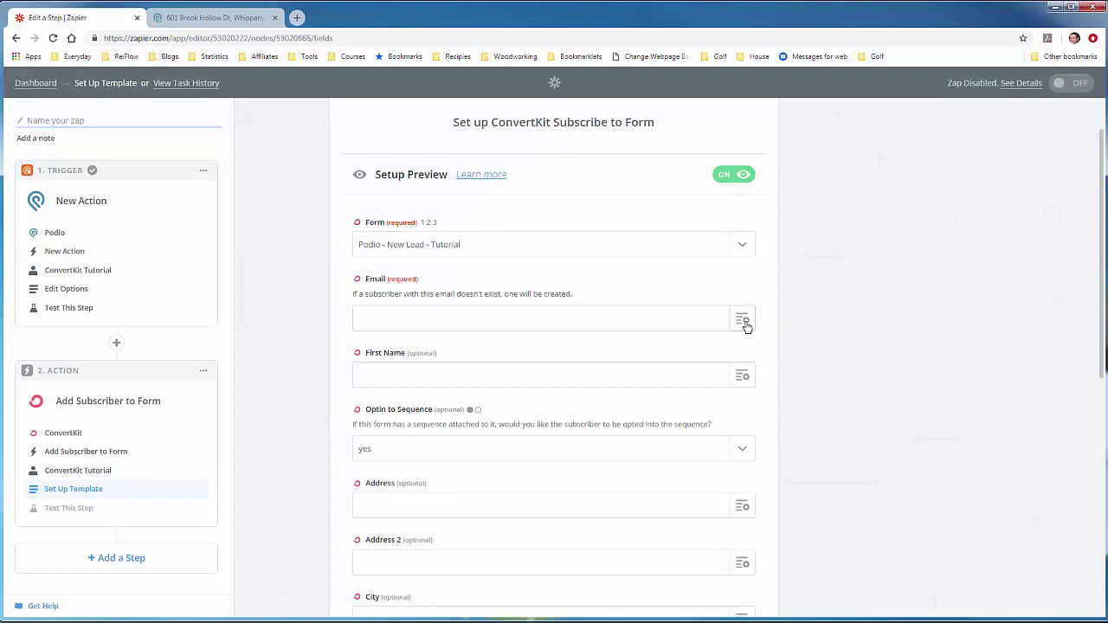
left_click(742, 320)
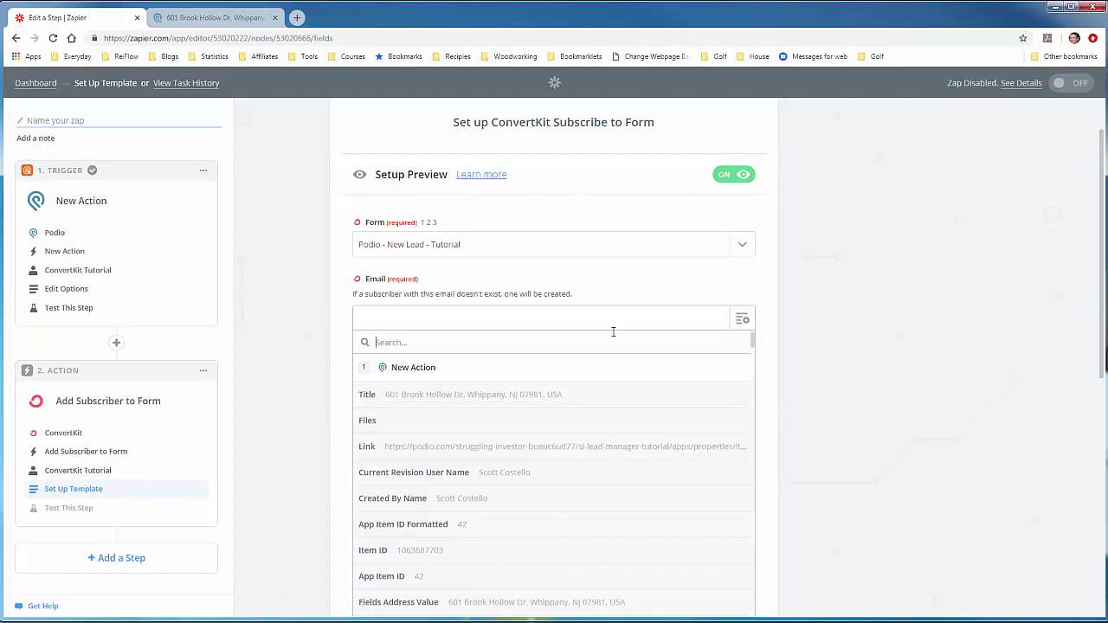
type("Email")
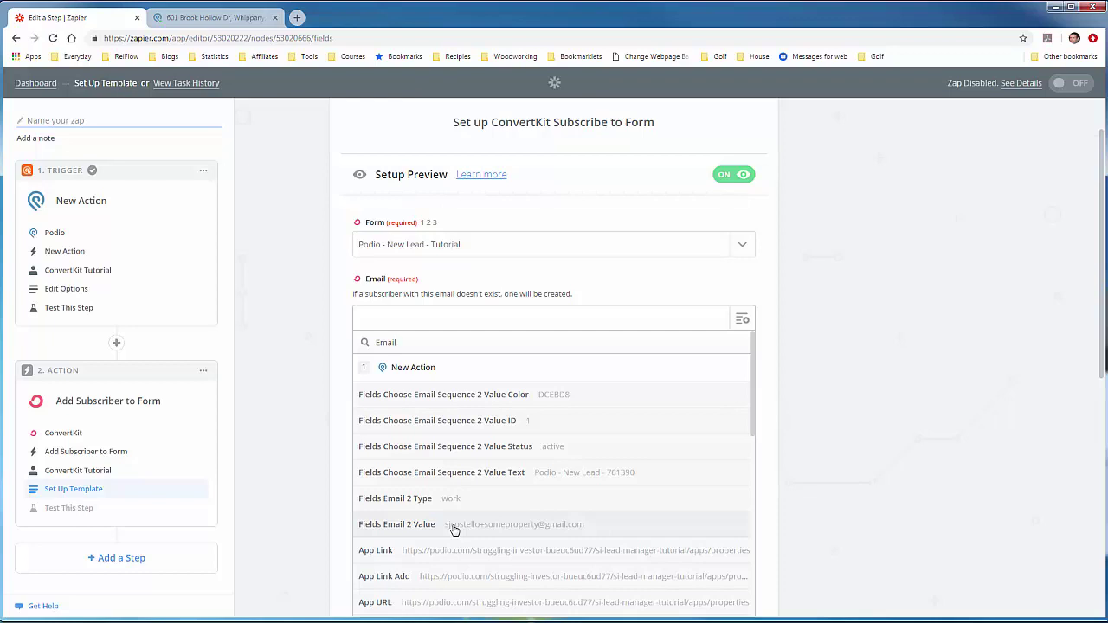
left_click(453, 530)
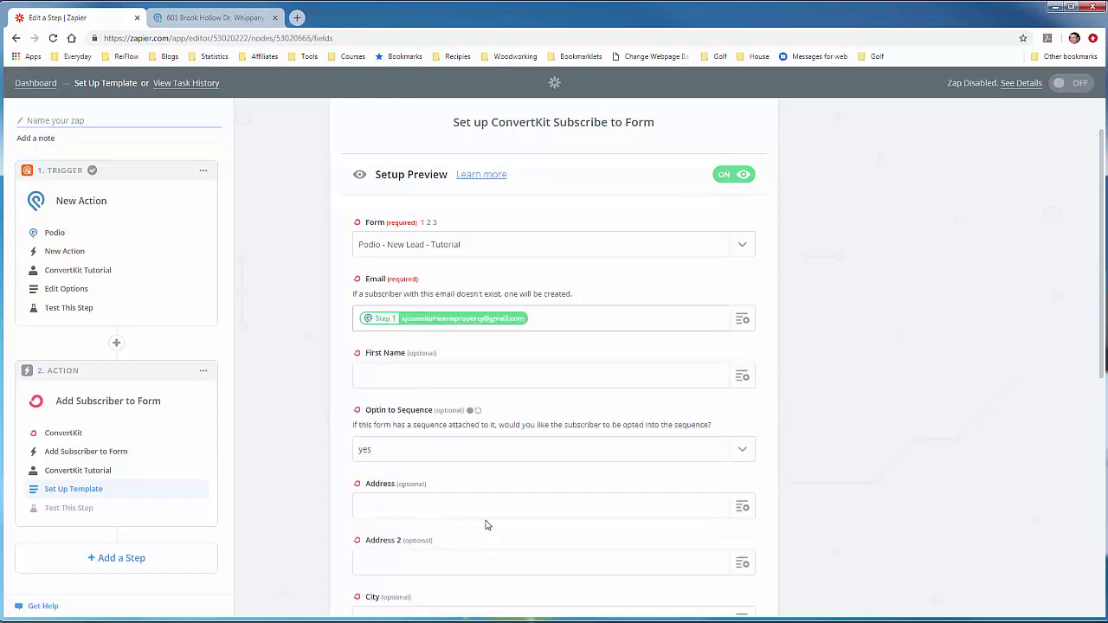
scroll(766, 409, "down", 1)
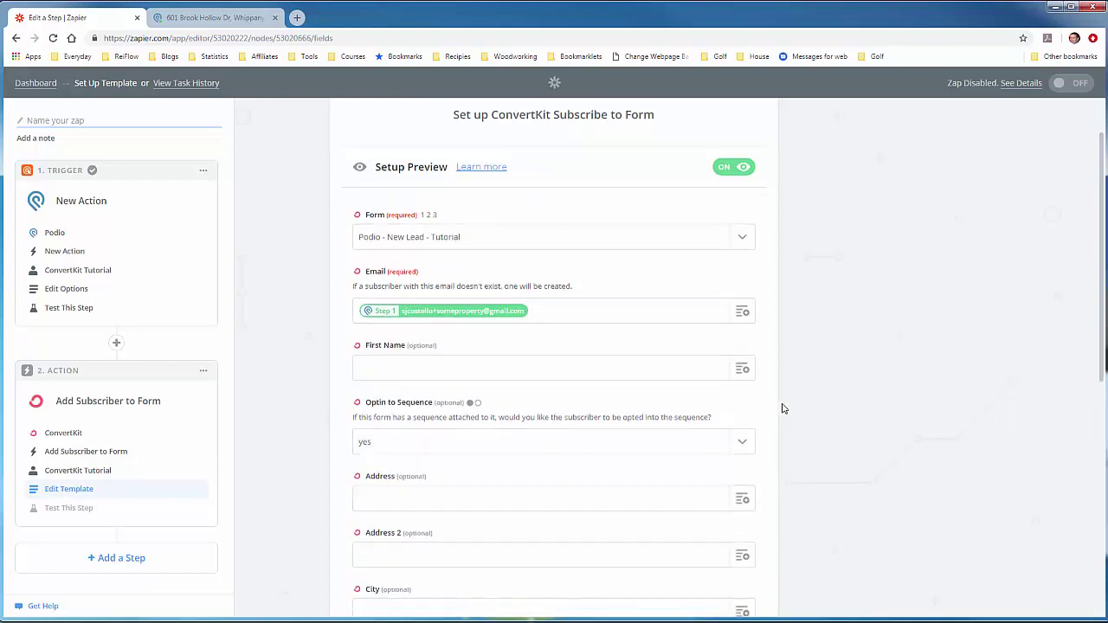
Step: Map First Name to First Name 2 Value and Address to Address 2 Formatted
left_click(747, 326)
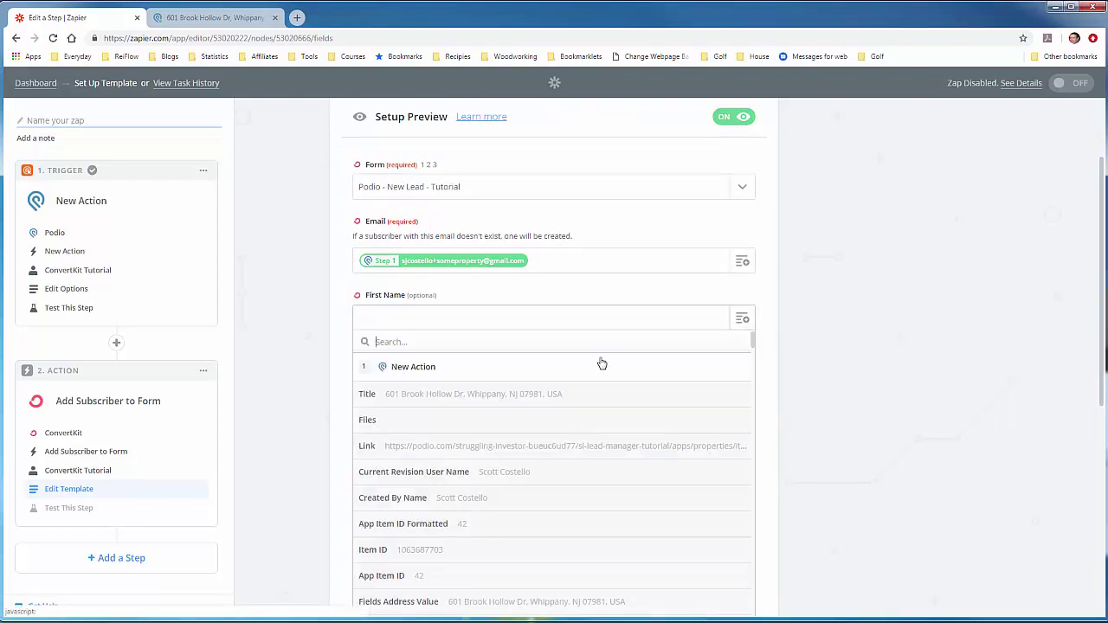
type("first")
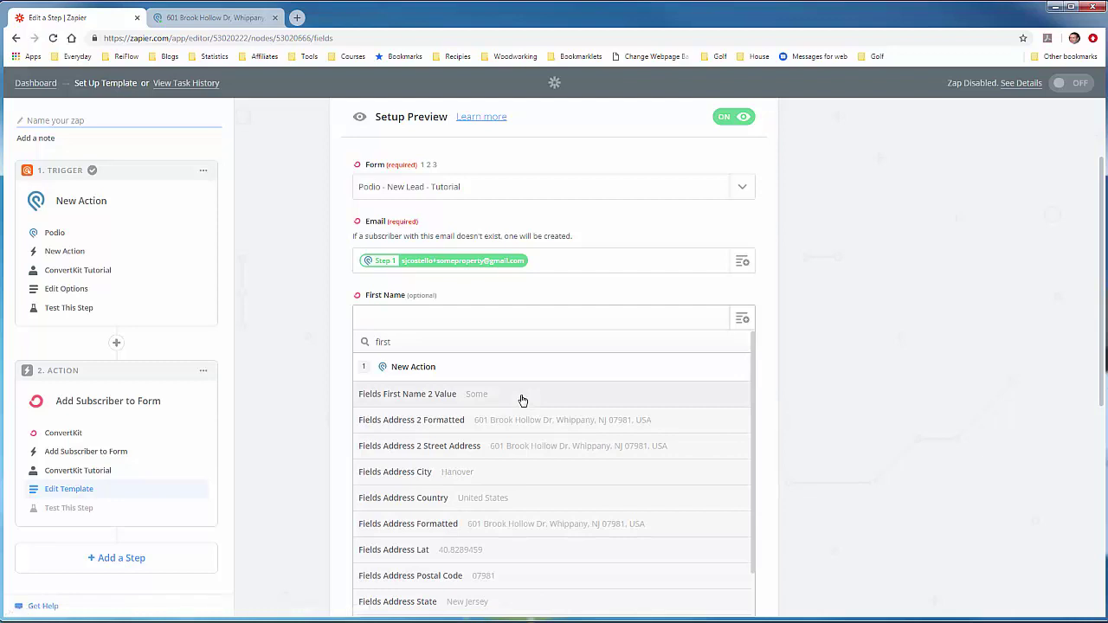
left_click(522, 400)
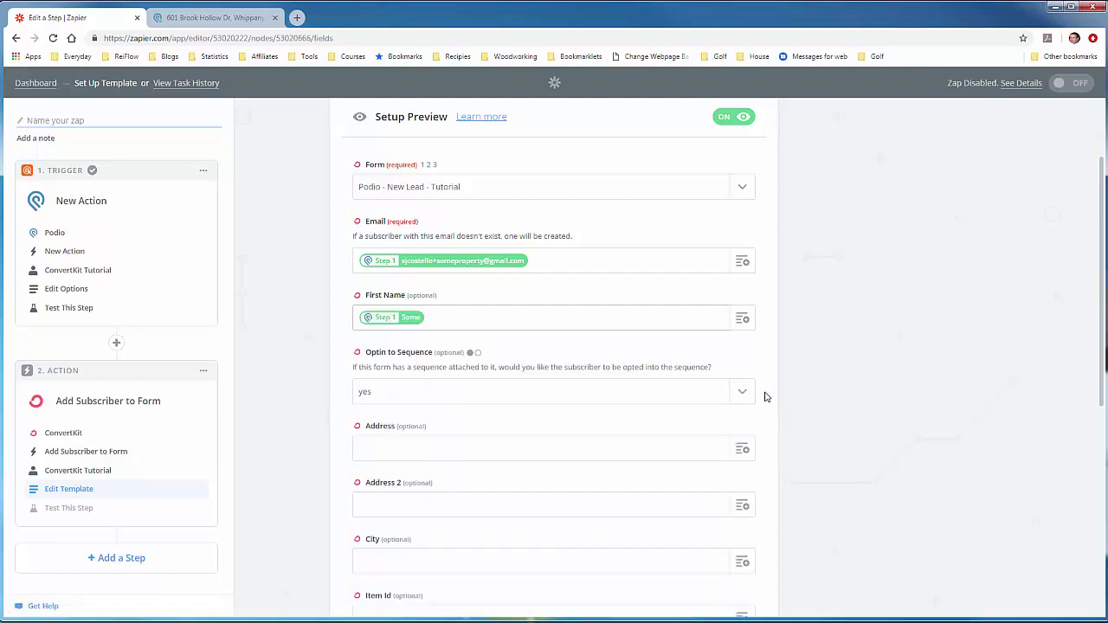
scroll(783, 365, "down", 1)
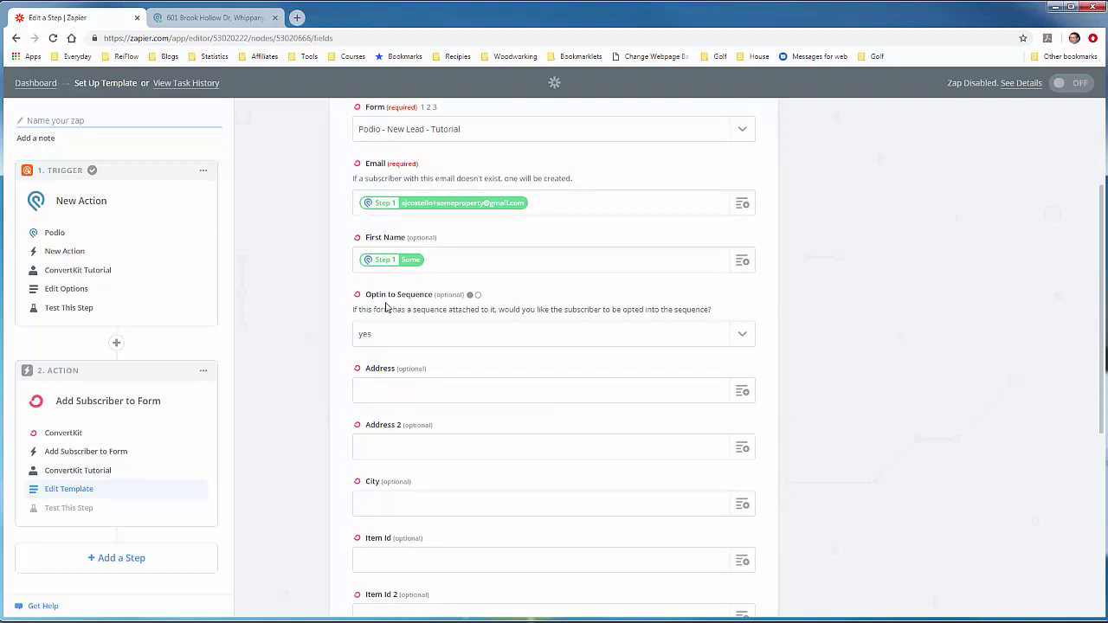
scroll(511, 365, "down", 1)
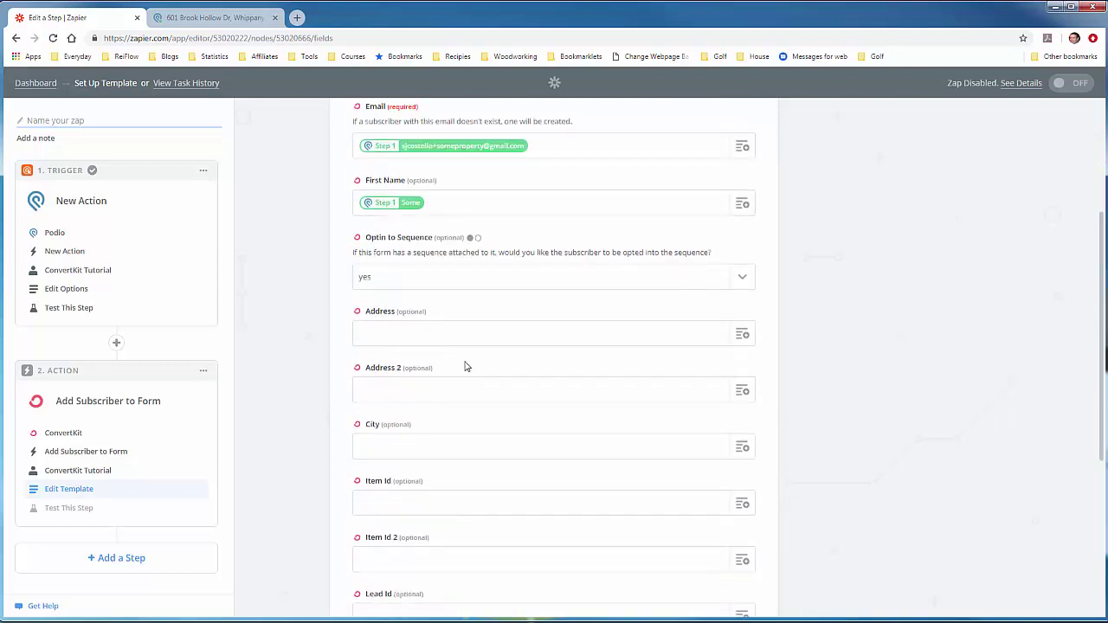
left_click(740, 340)
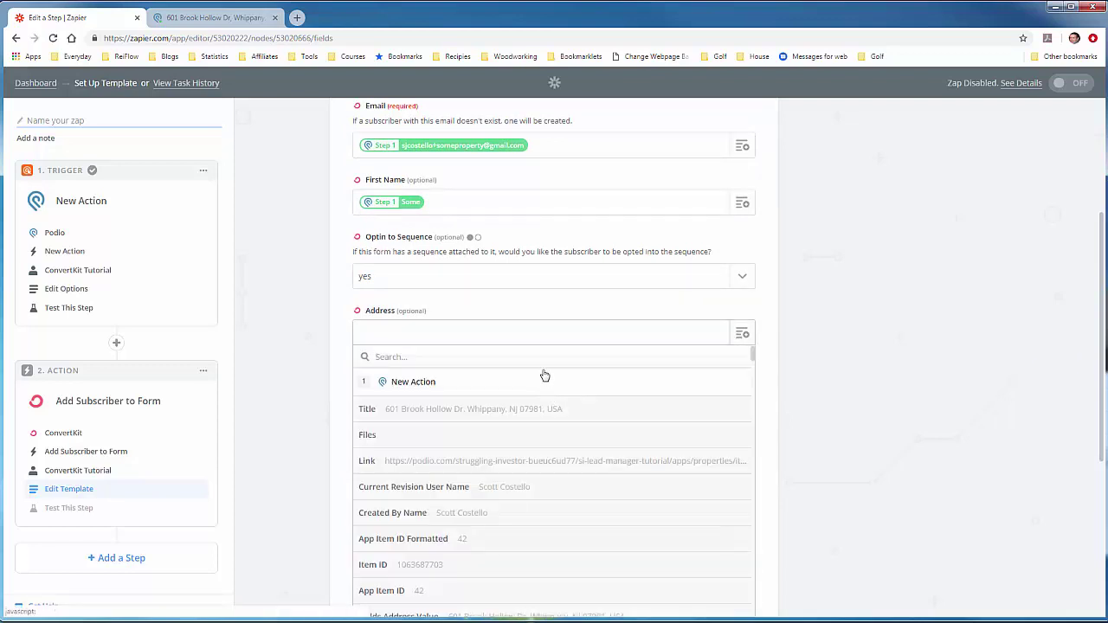
type("addres")
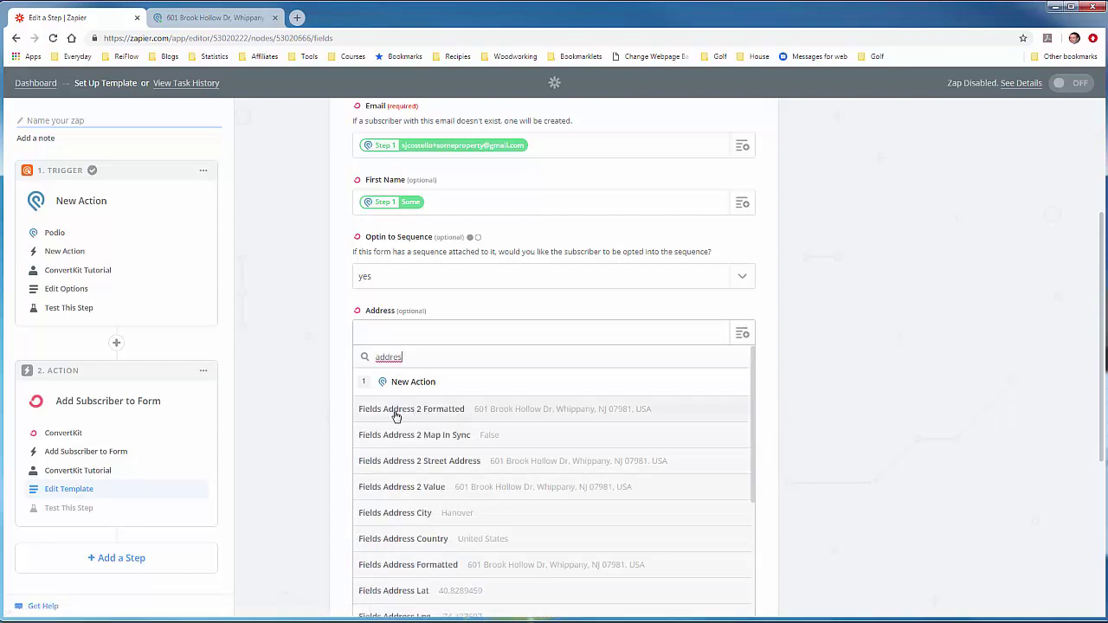
left_click(485, 414)
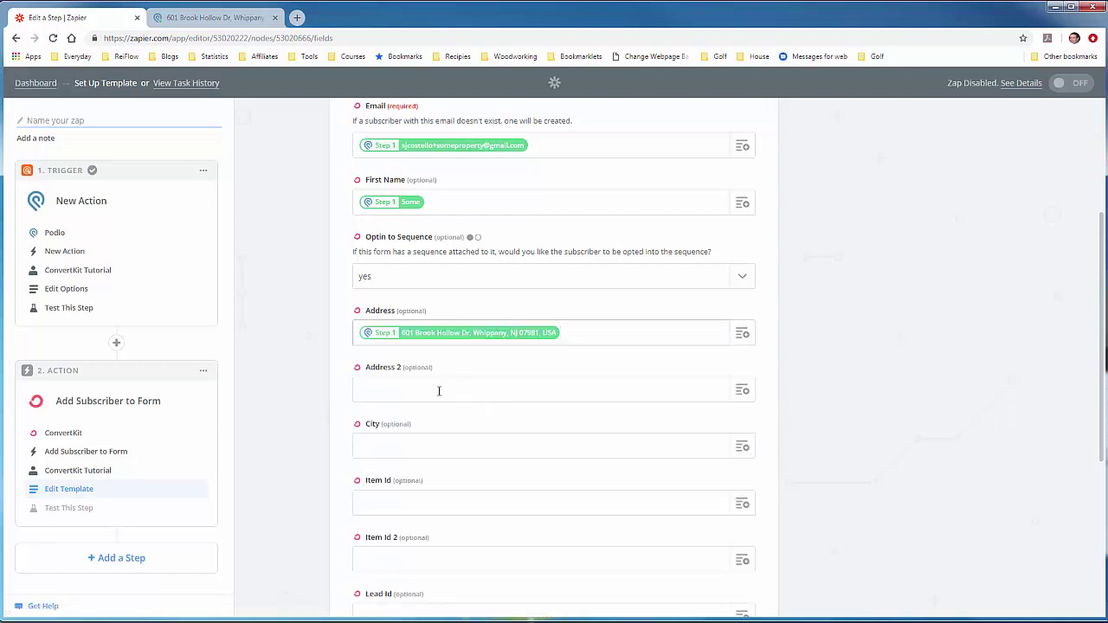
scroll(329, 377, "down", 2)
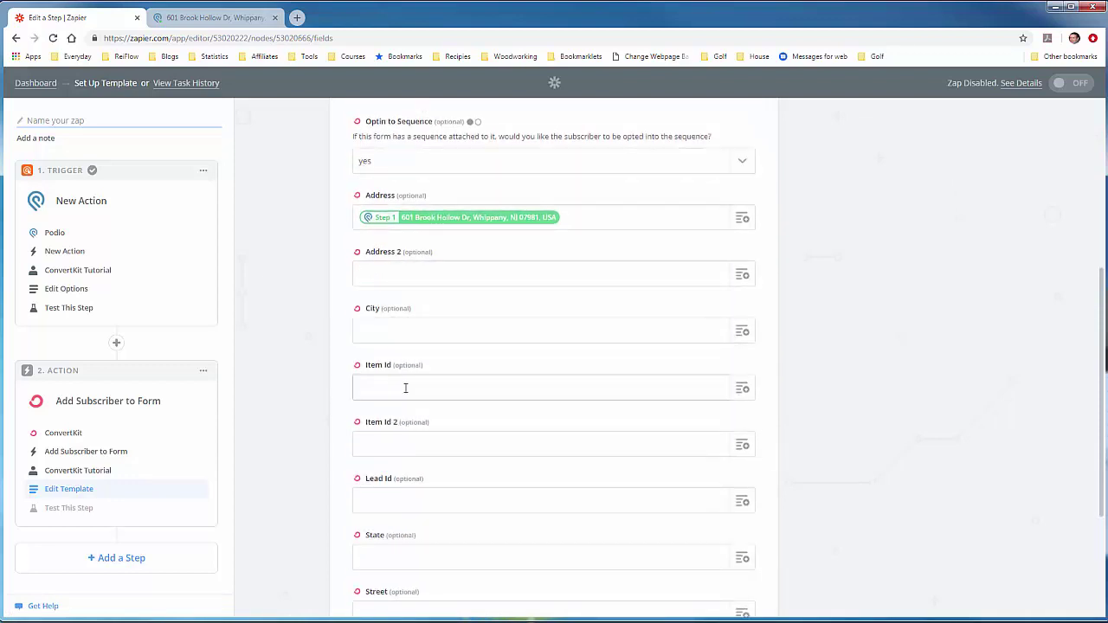
Step: Map Item Id to the Podio Item ID and continue to the test page
left_click(740, 391)
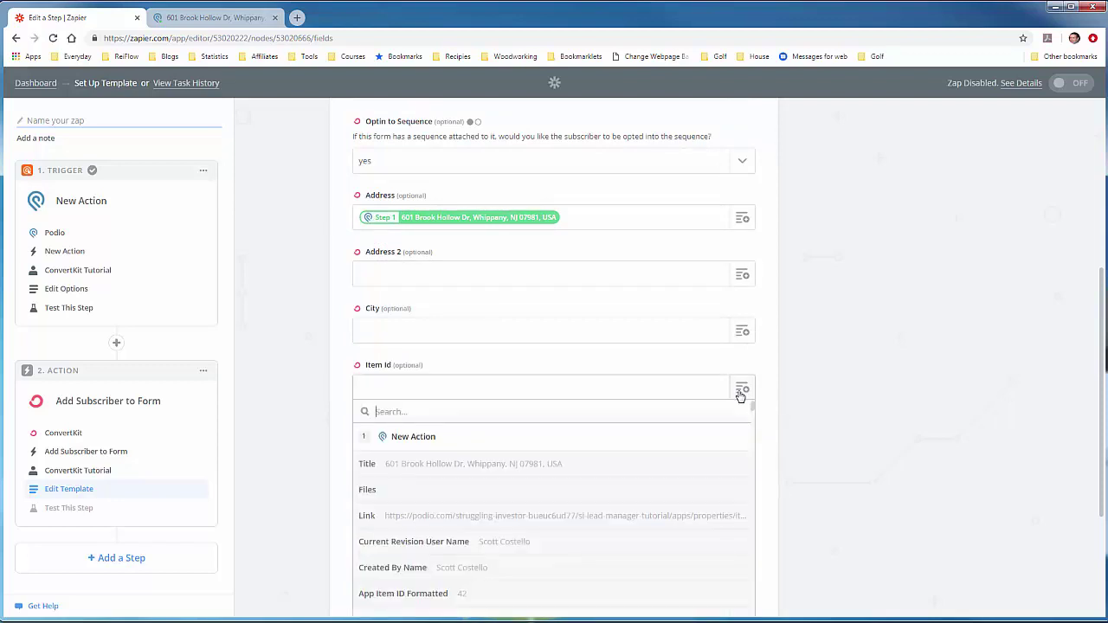
type("item")
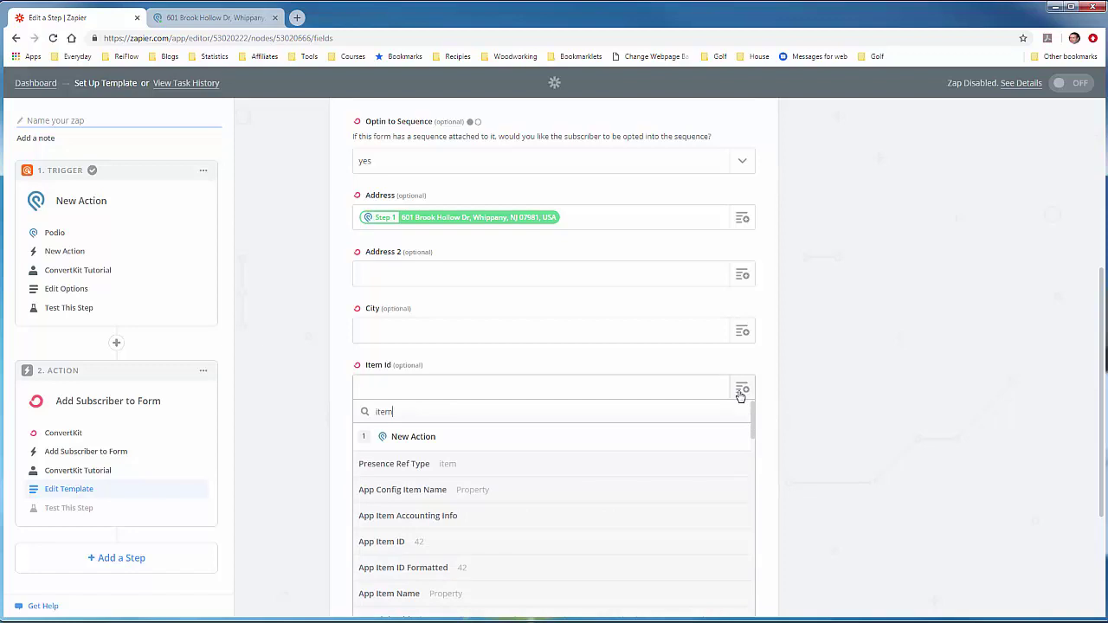
scroll(625, 527, "down", 1)
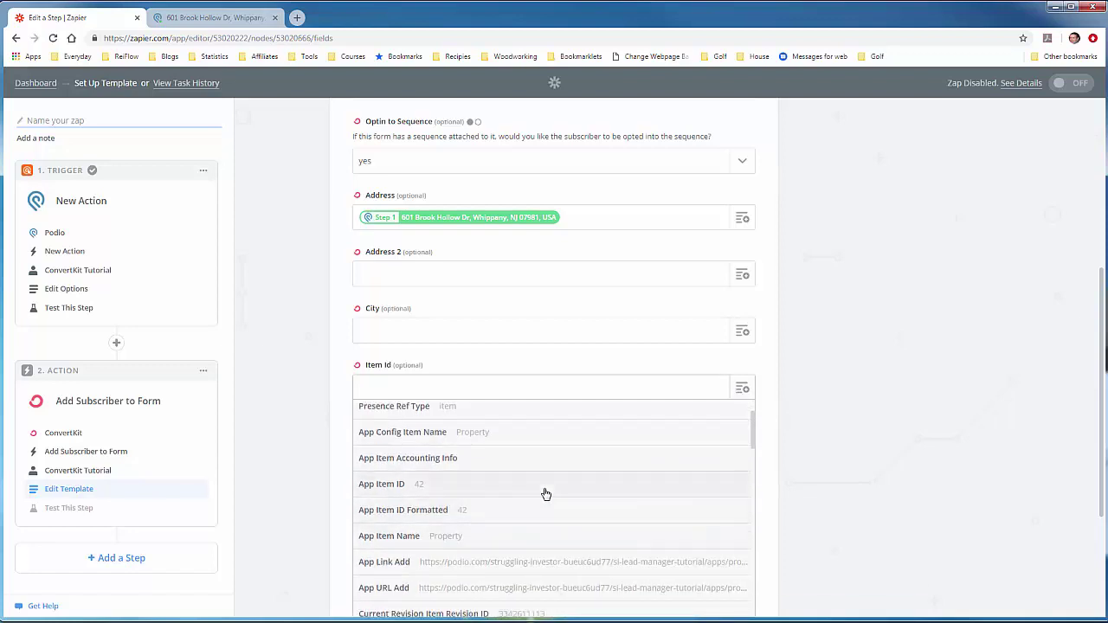
scroll(545, 495, "down", 3)
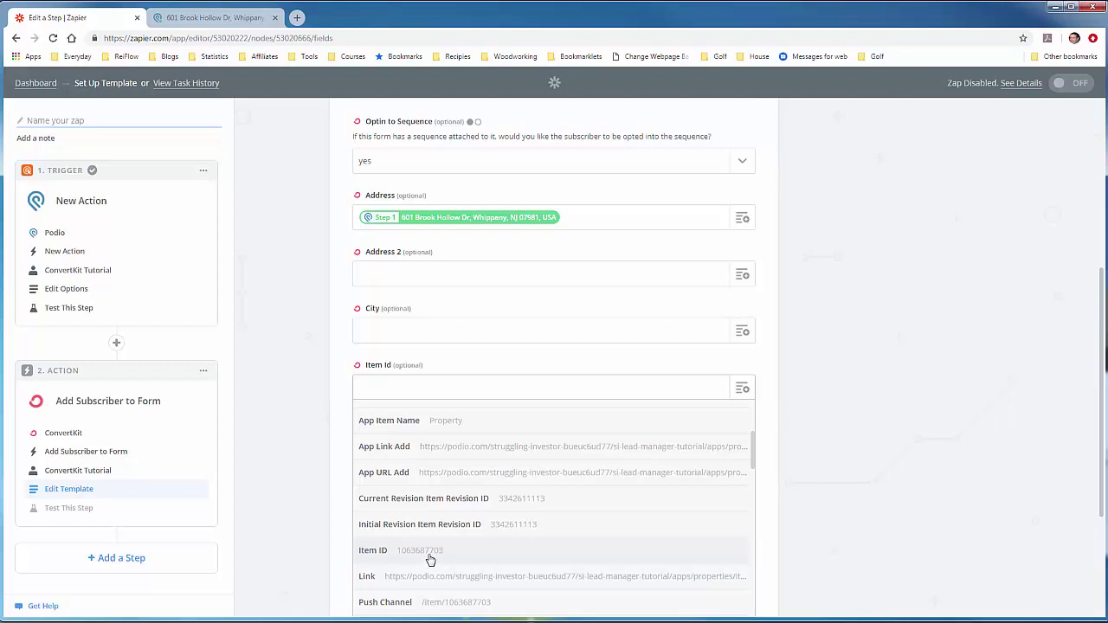
left_click(430, 554)
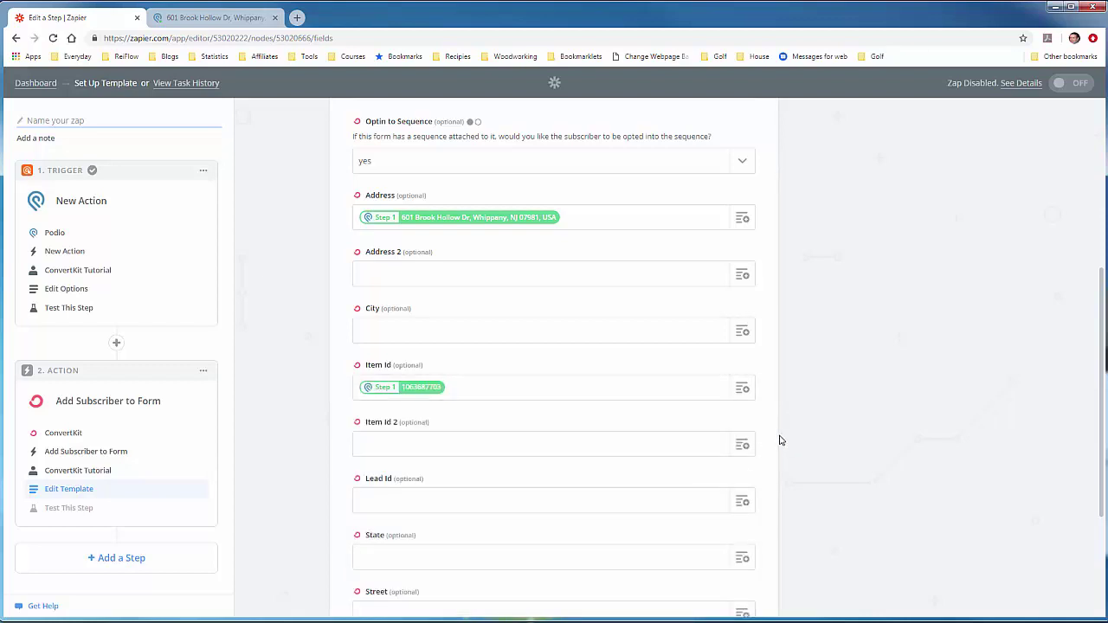
scroll(777, 437, "down", 3)
scroll(782, 441, "down", 2)
scroll(782, 441, "up", 6)
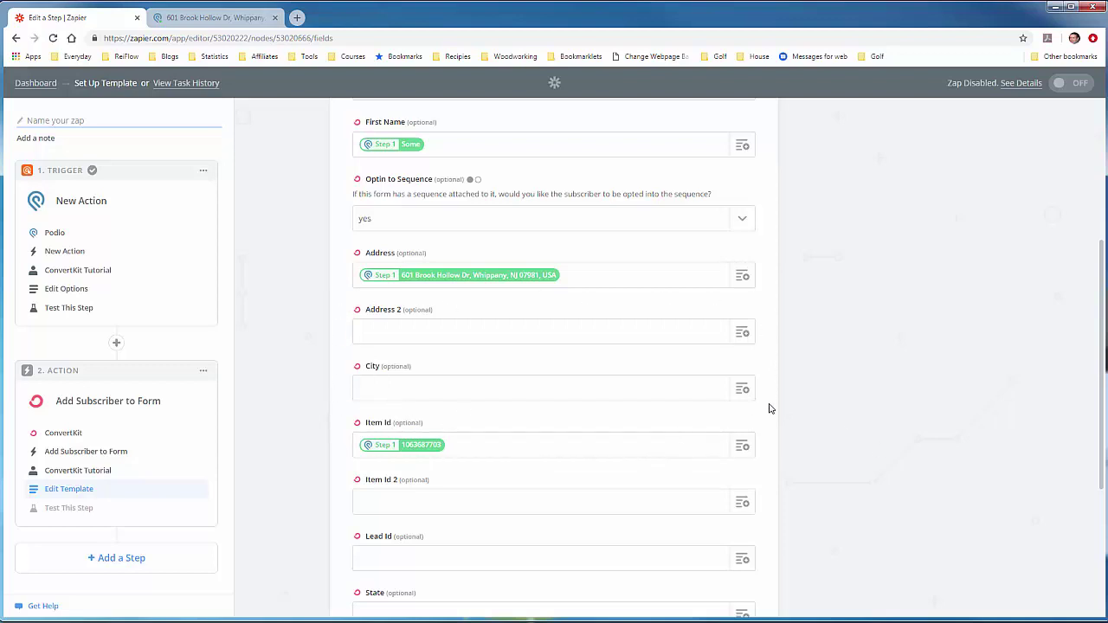
scroll(770, 408, "down", 3)
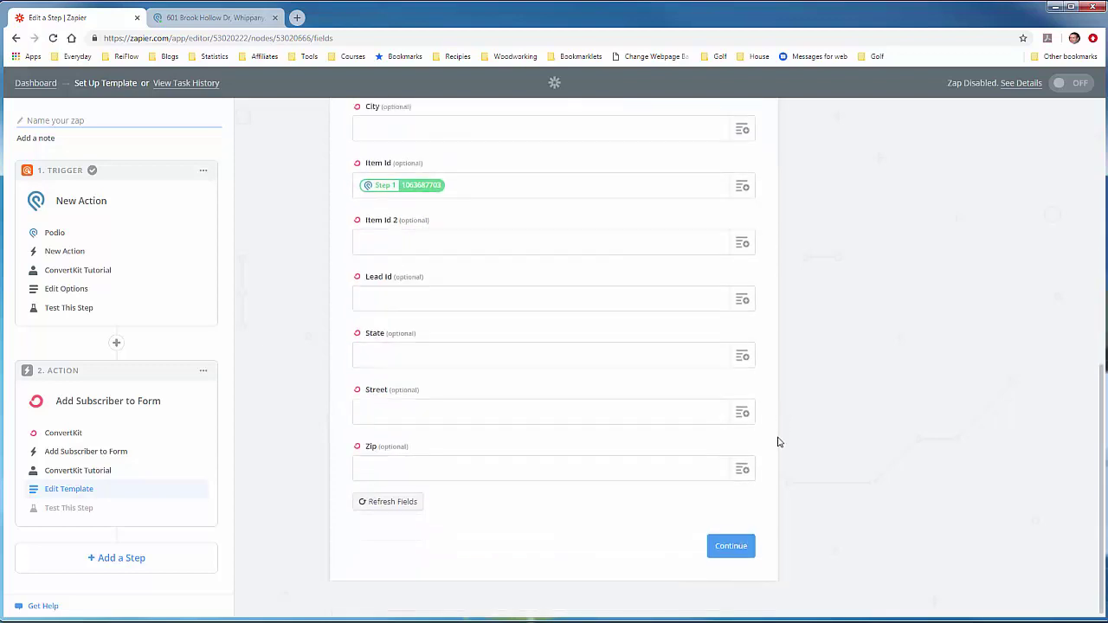
left_click(737, 546)
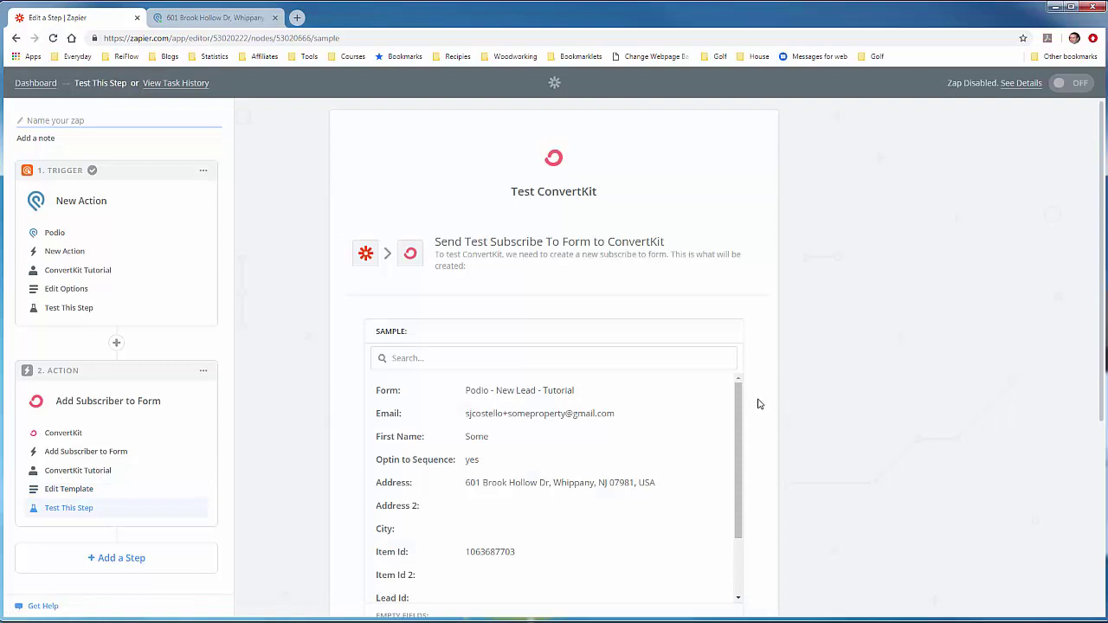
Step: Send the test subscriber to ConvertKit from the Test ConvertKit page
scroll(758, 404, "down", 2)
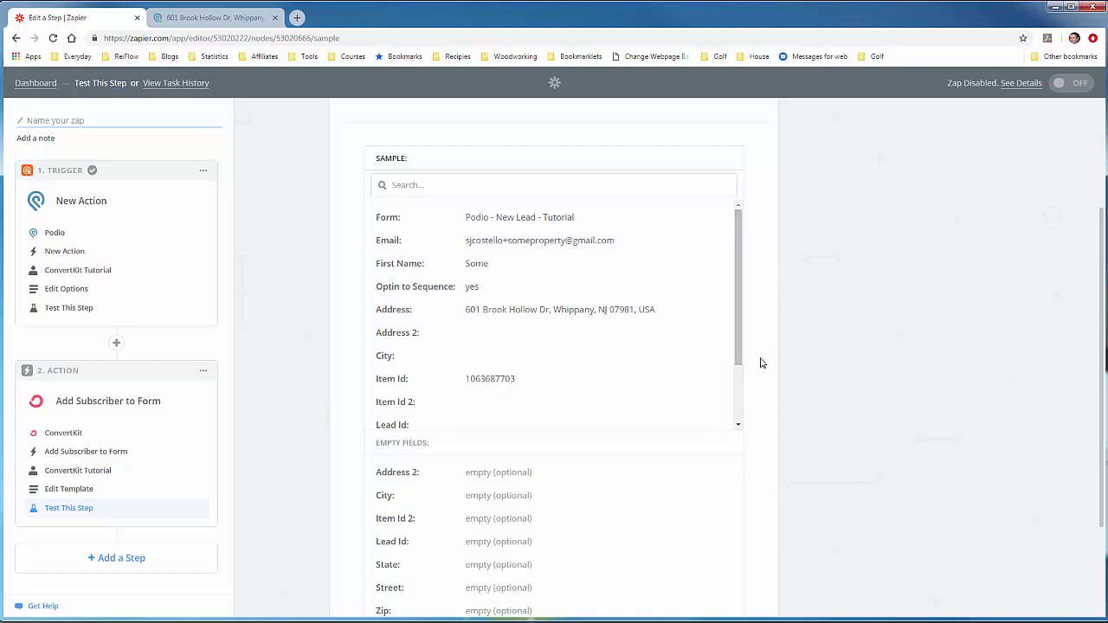
scroll(761, 363, "down", 2)
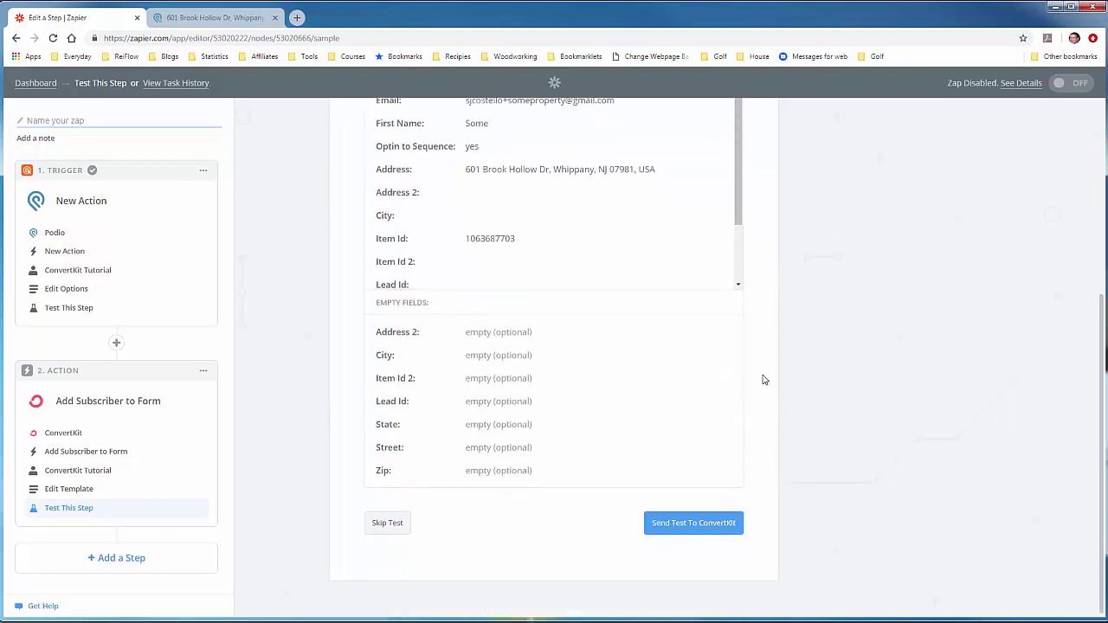
left_click(689, 525)
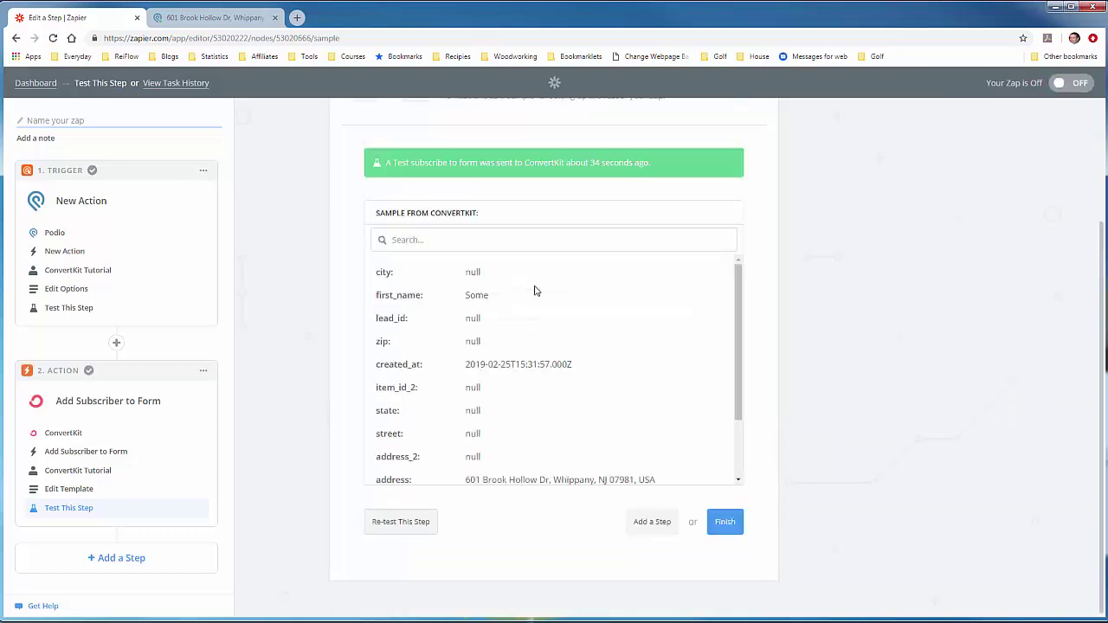
Step: Open ConvertKit in a new browser tab and log in to the account
left_click(296, 18)
type("convertk")
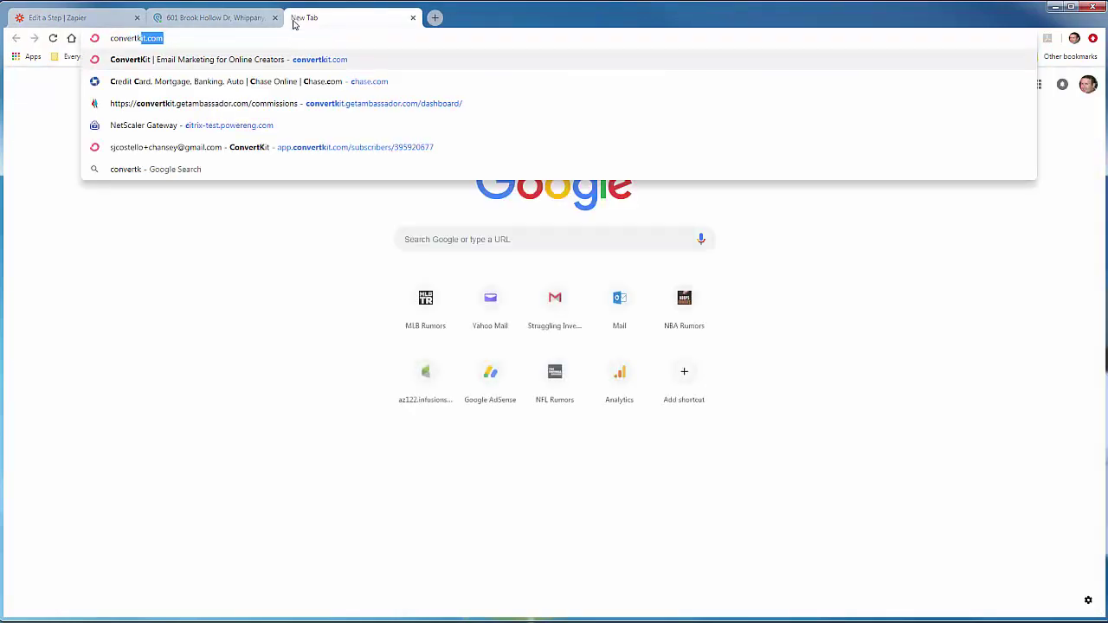
key("Return")
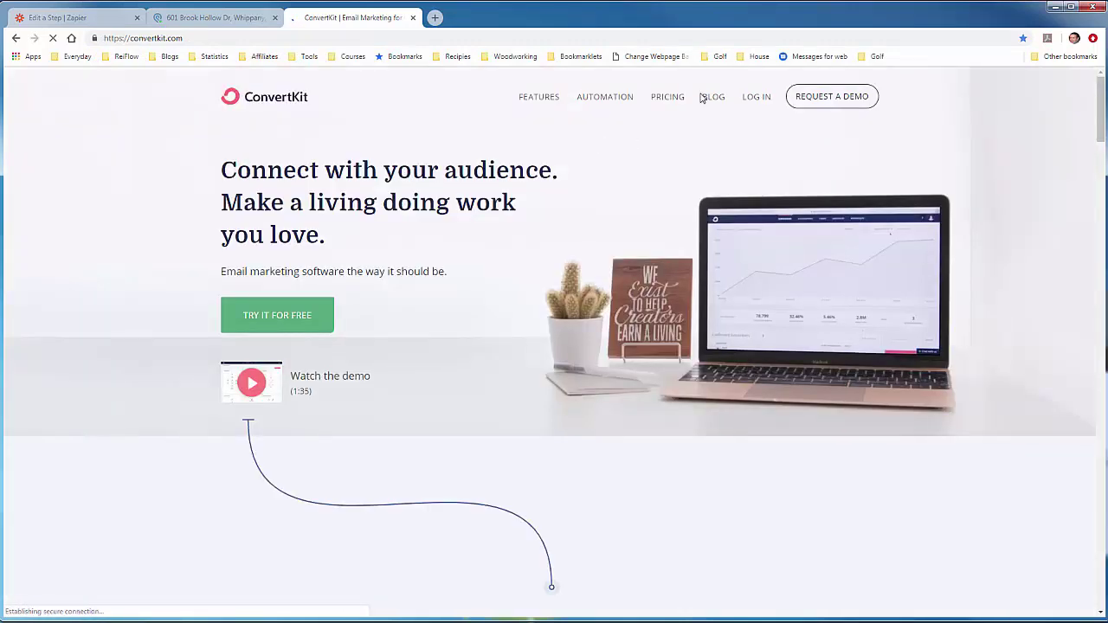
left_click(749, 99)
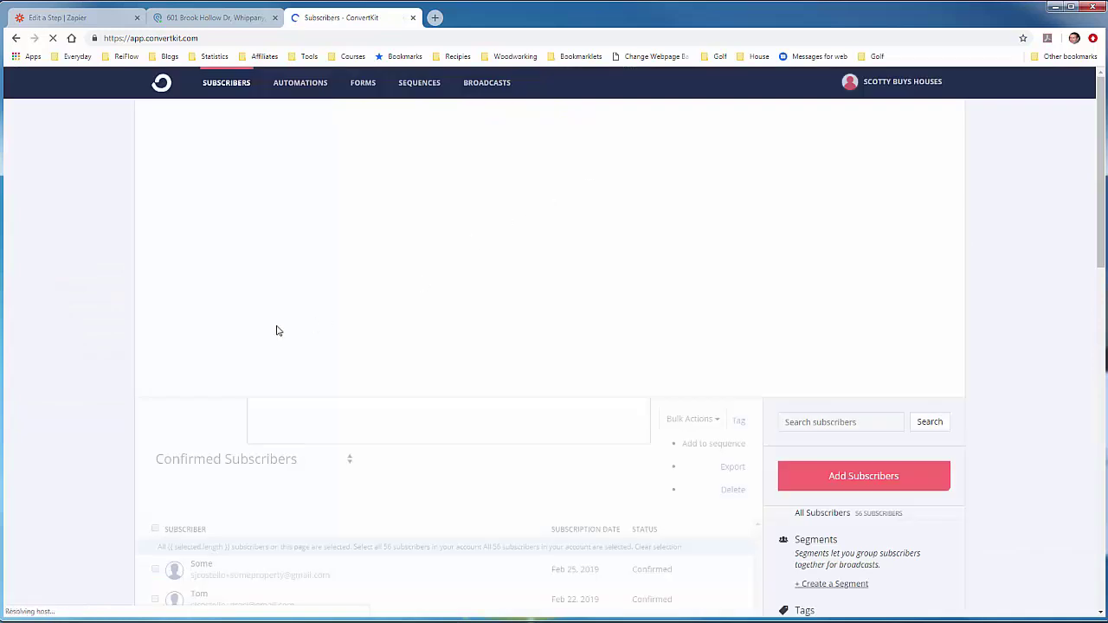
Step: Open the newest subscriber and review its first name, address and Item ID fields
scroll(129, 379, "down", 2)
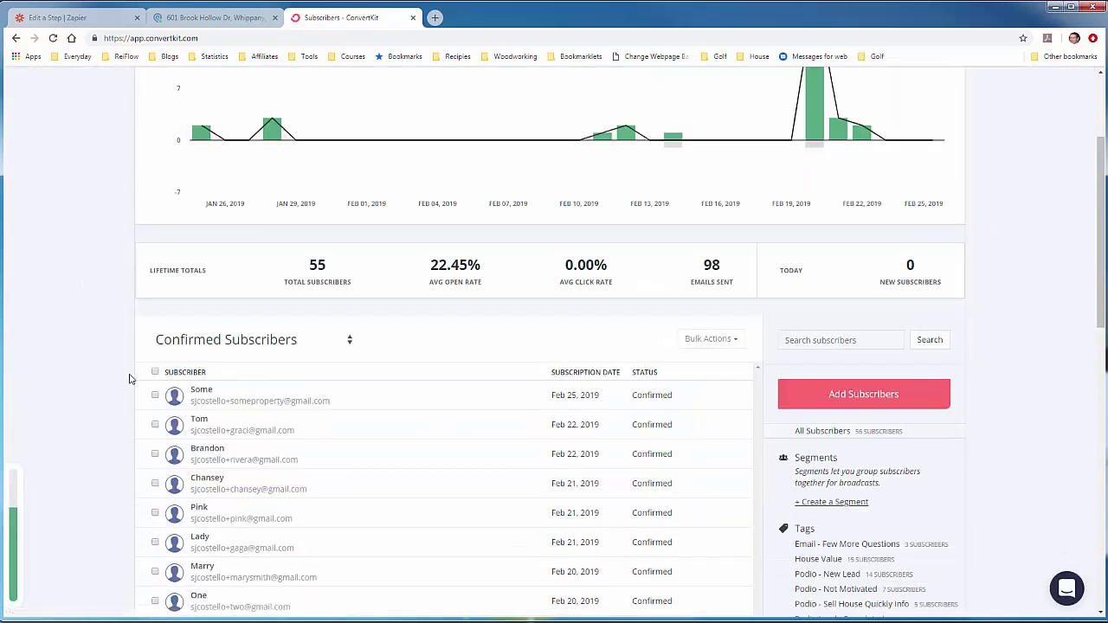
left_click(200, 395)
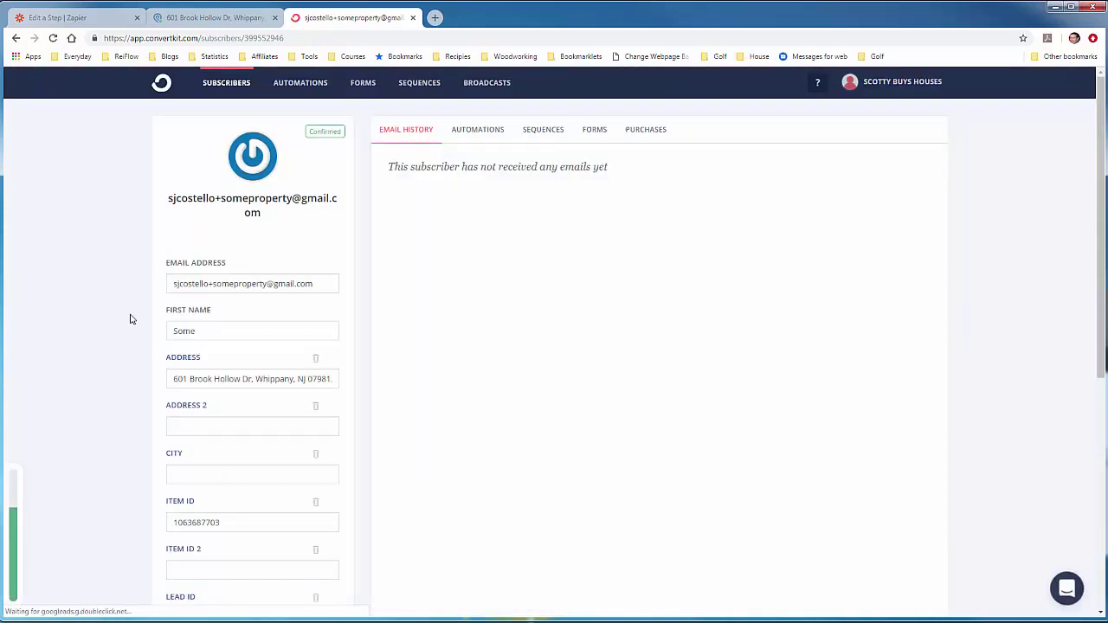
scroll(141, 367, "down", 2)
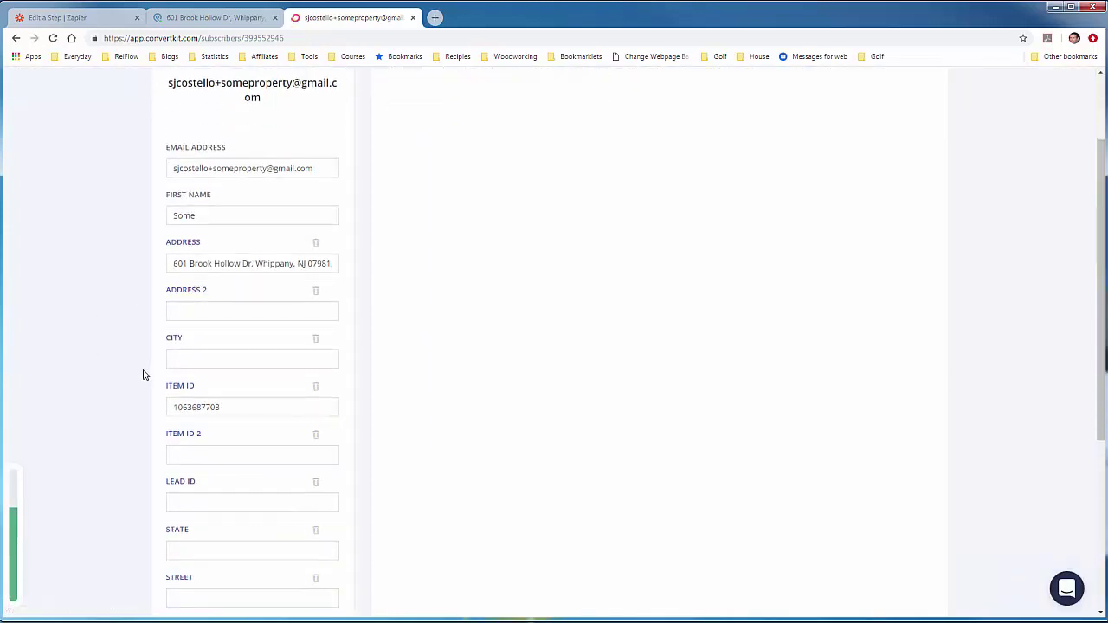
scroll(138, 375, "down", 1)
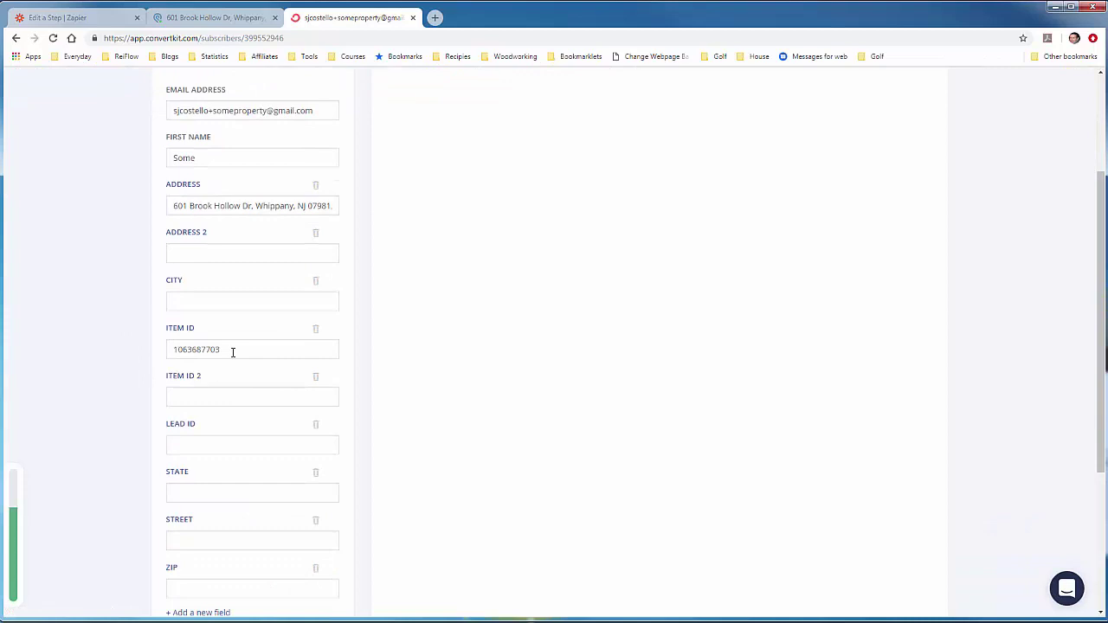
double_click(233, 352)
left_click(116, 347)
scroll(116, 345, "down", 4)
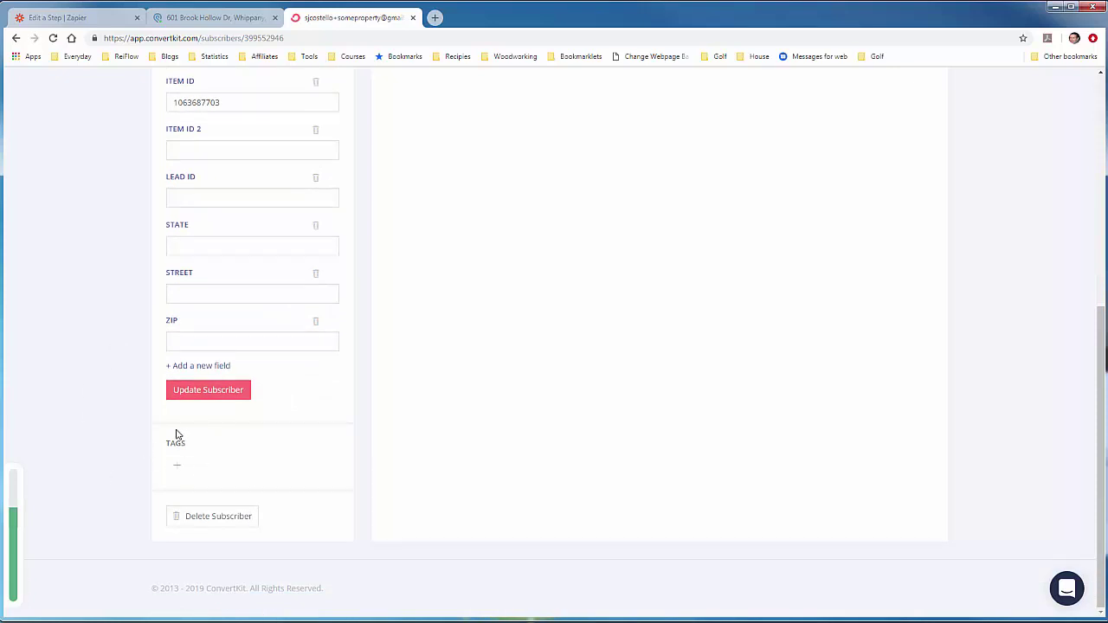
scroll(128, 342, "up", 2)
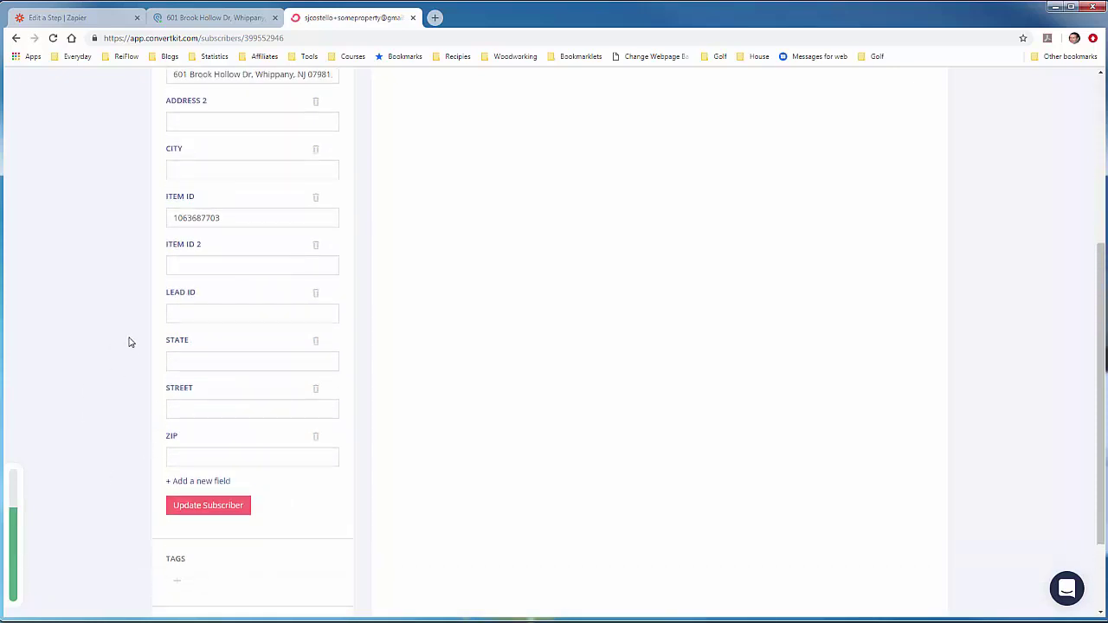
scroll(128, 342, "up", 3)
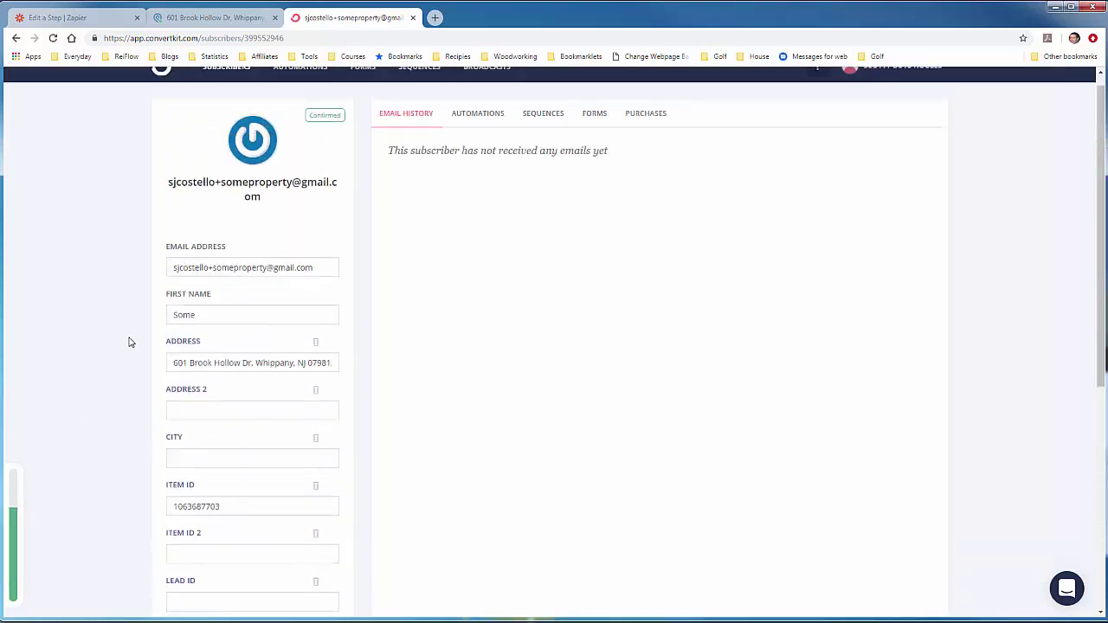
scroll(129, 342, "up", 1)
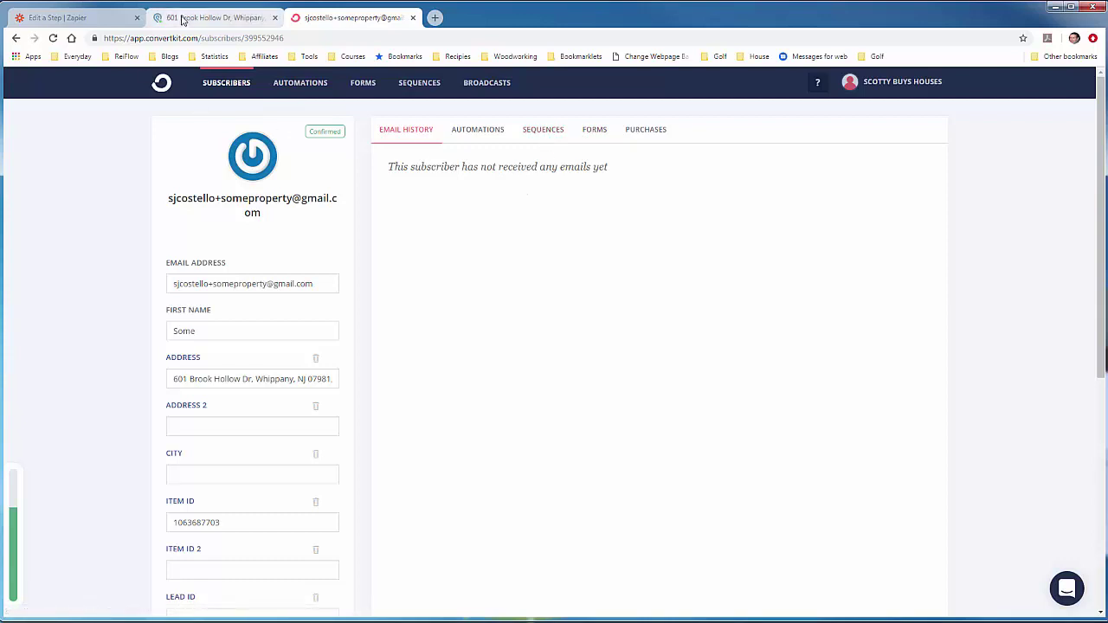
Step: Back in the Zapier editor, add a third step to the Zap
left_click(86, 17)
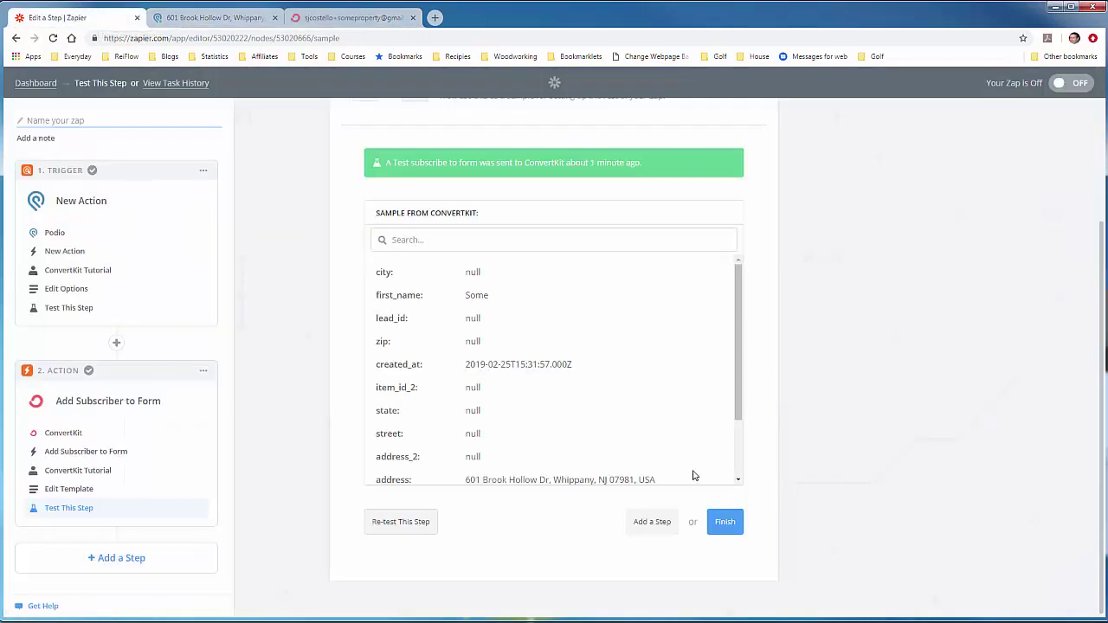
left_click(651, 522)
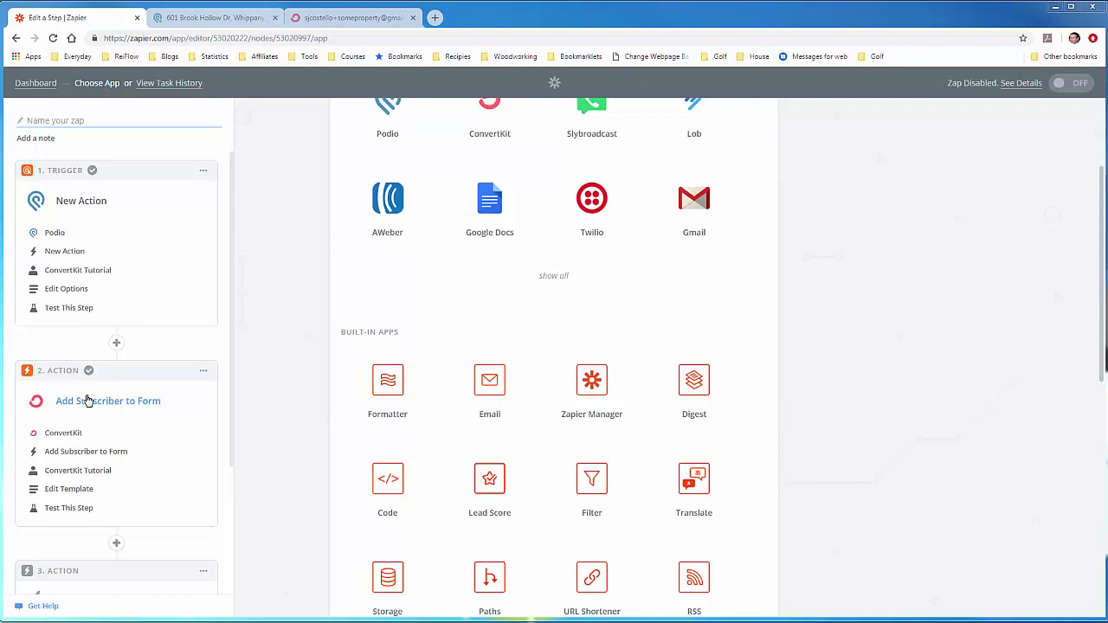
scroll(123, 443, "down", 2)
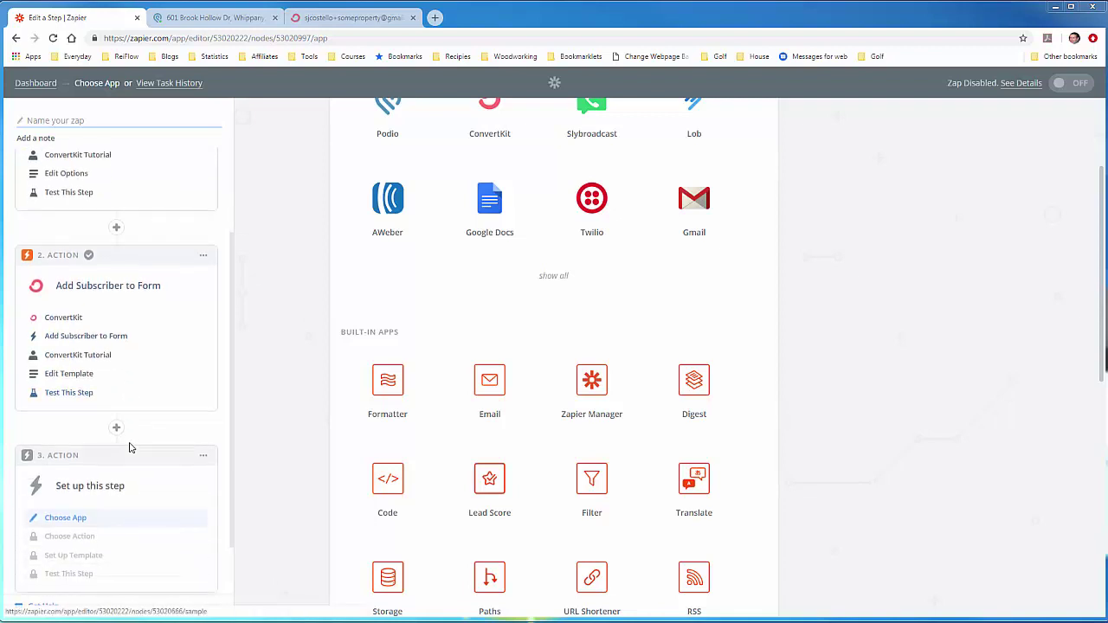
scroll(128, 446, "down", 1)
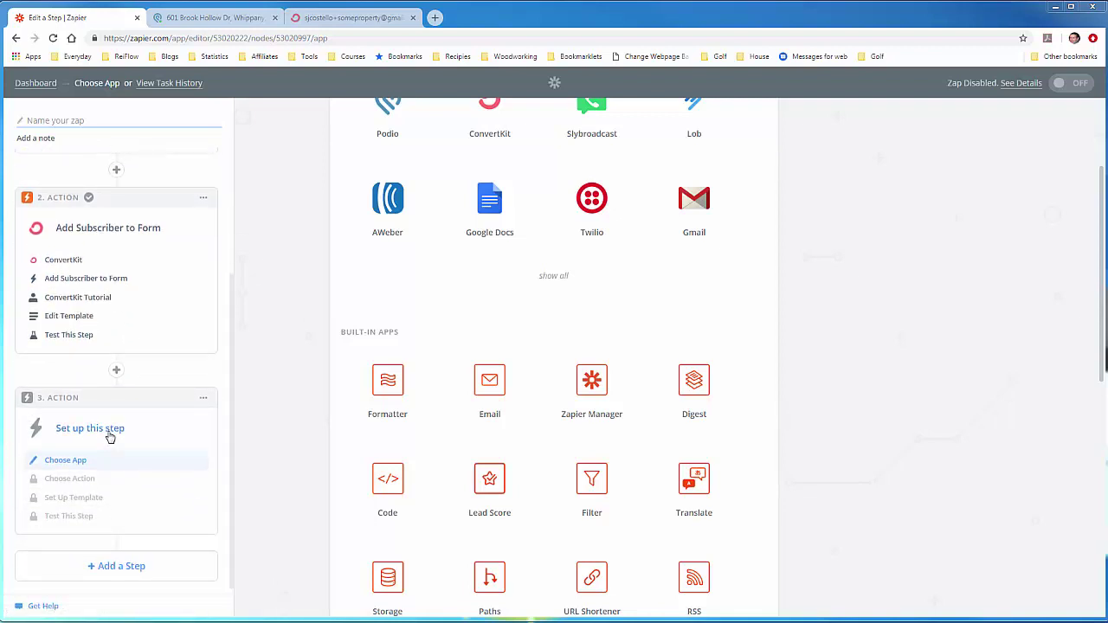
scroll(437, 359, "up", 1)
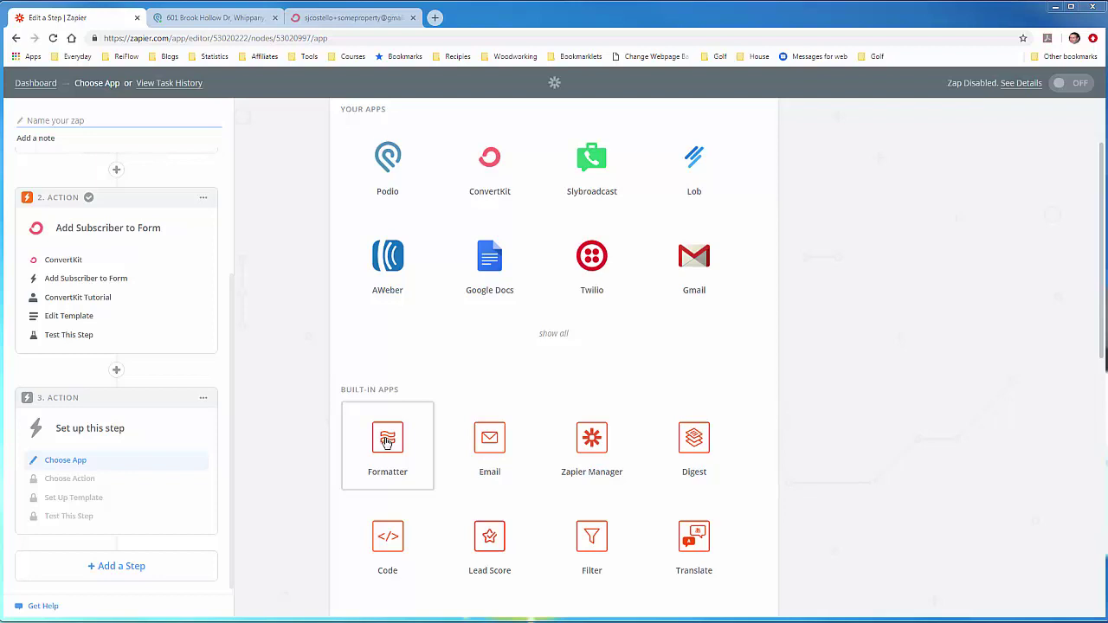
scroll(386, 441, "up", 1)
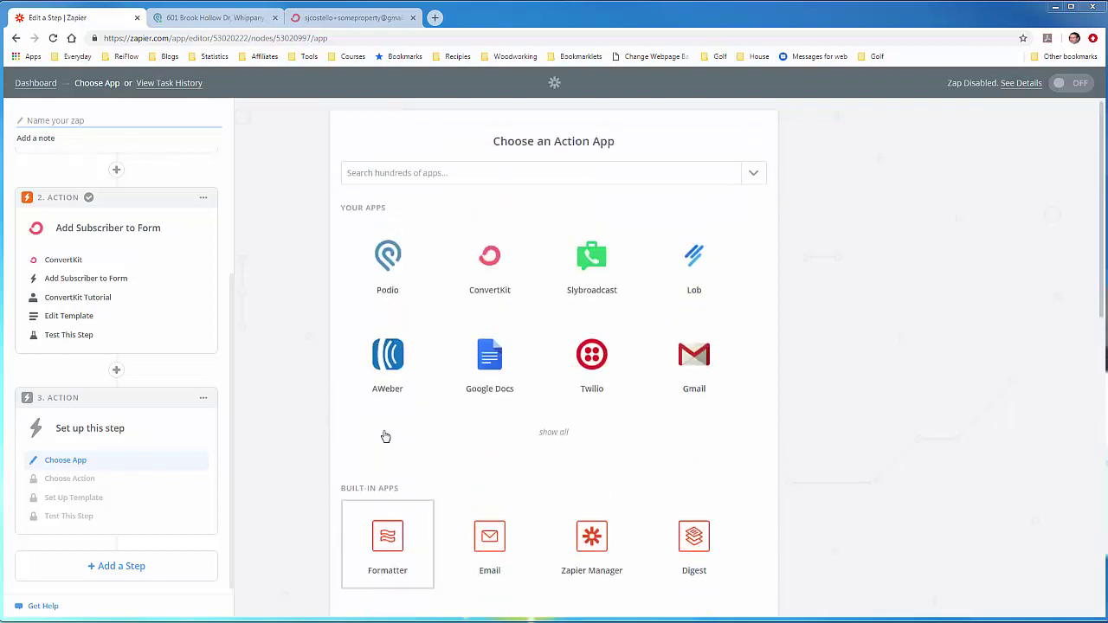
Step: Set the step to Formatter by Zapier's Date / Time action and save
left_click(404, 176)
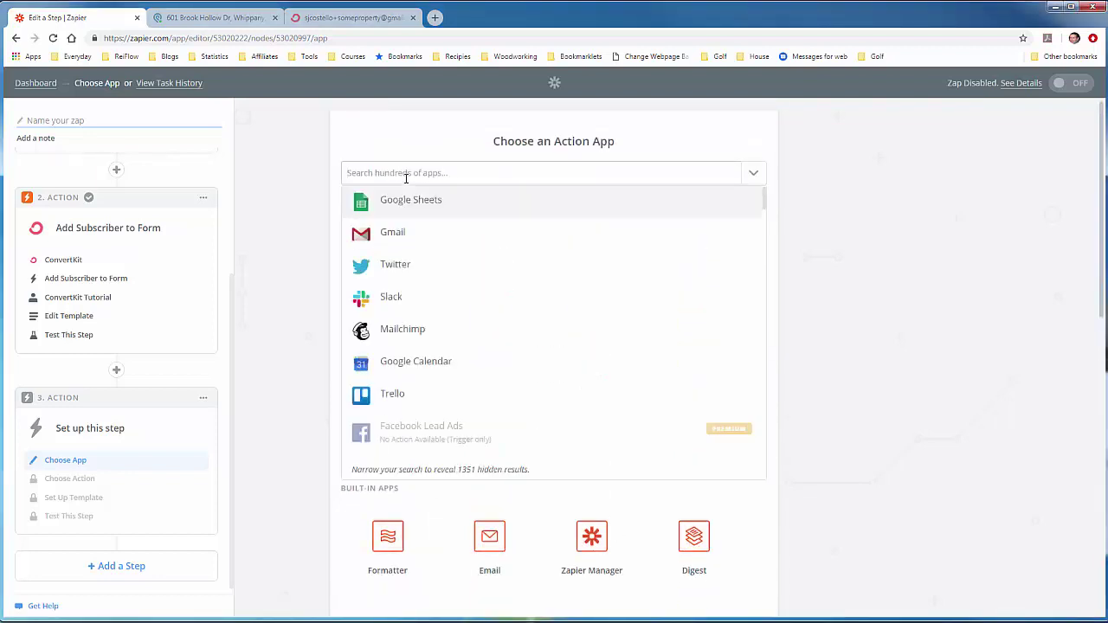
type("Formatter")
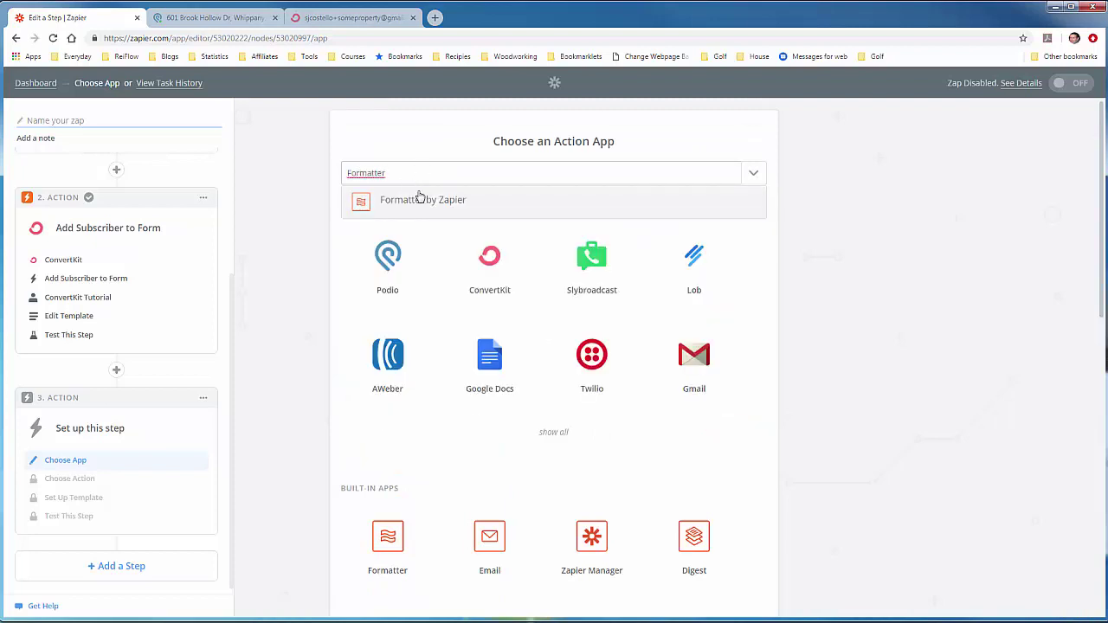
left_click(404, 207)
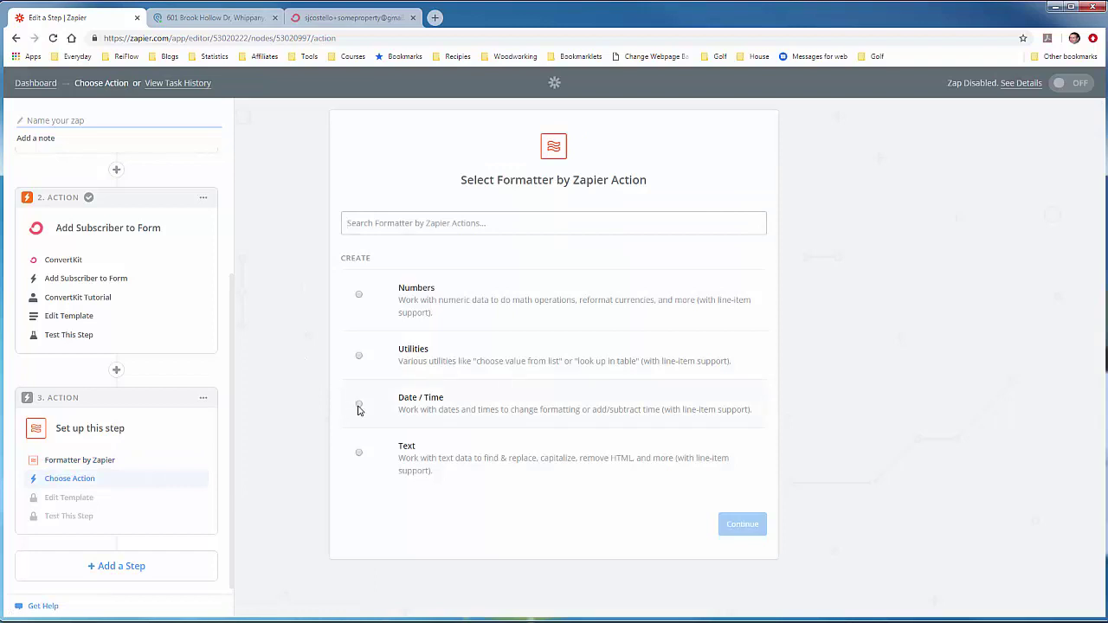
left_click(359, 407)
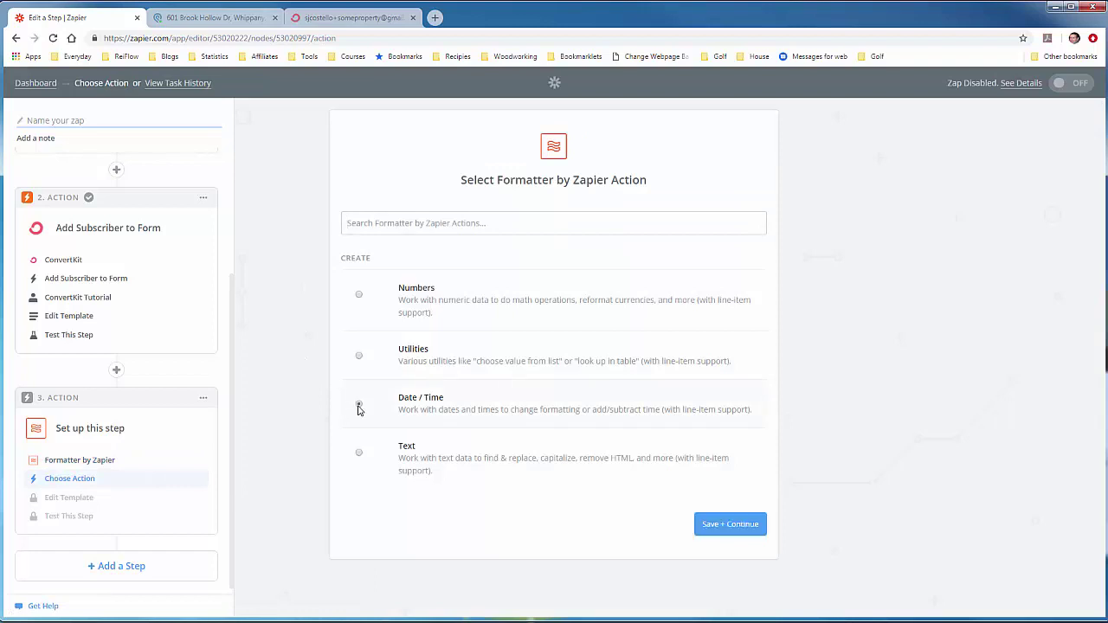
left_click(720, 525)
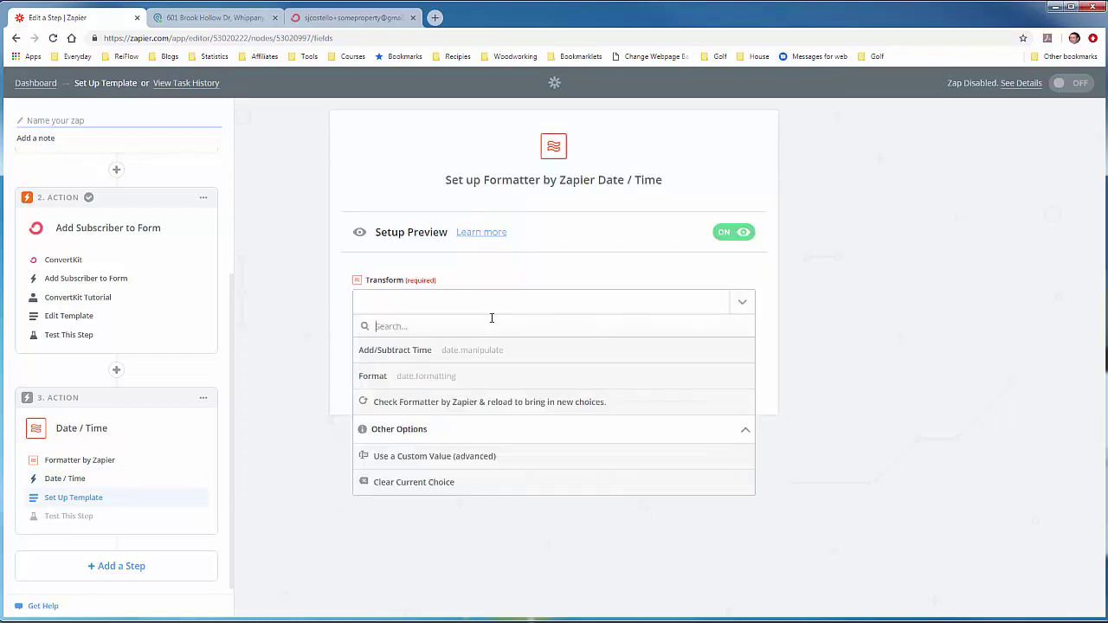
Step: Set Transform to Format and paste the {{zap_meta_edt_iso}} token into Input
left_click(417, 385)
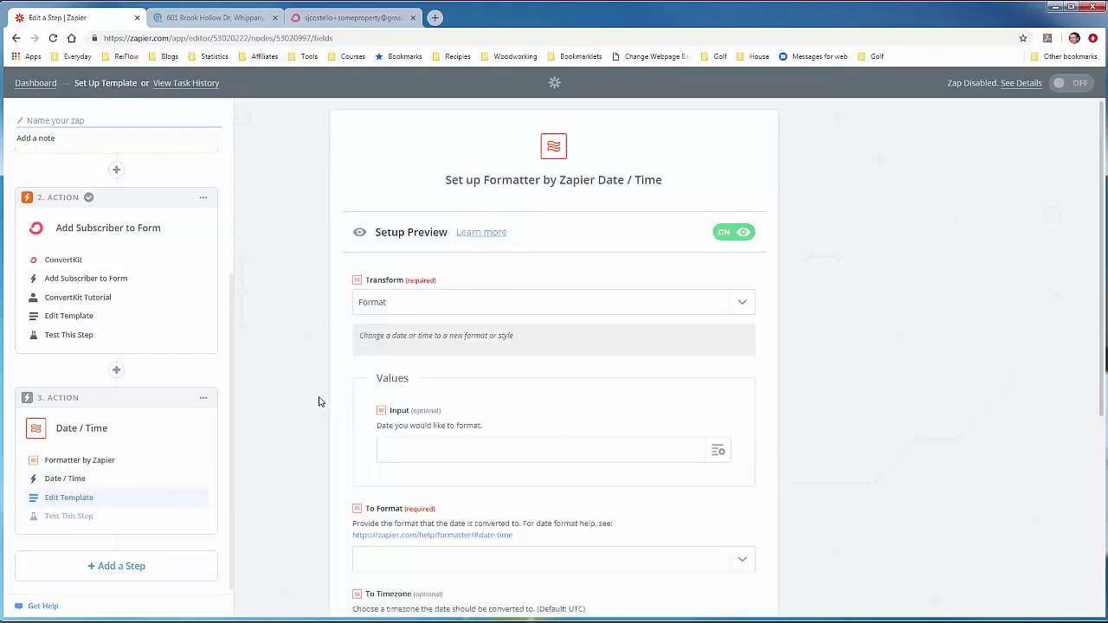
scroll(312, 402, "down", 2)
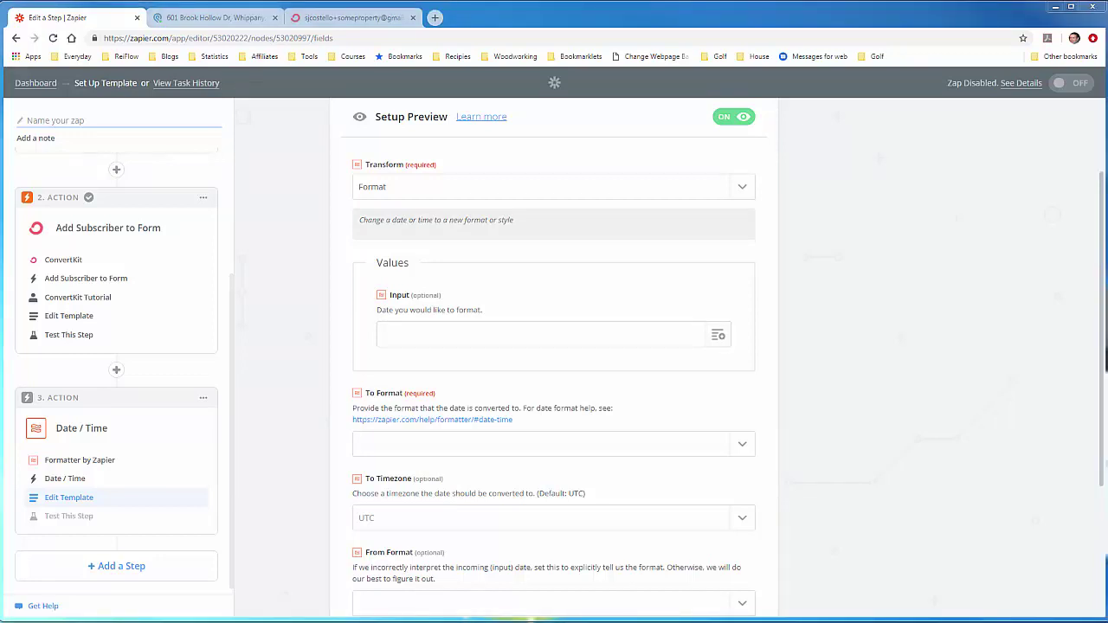
left_click_drag(0, 10, 451, 18)
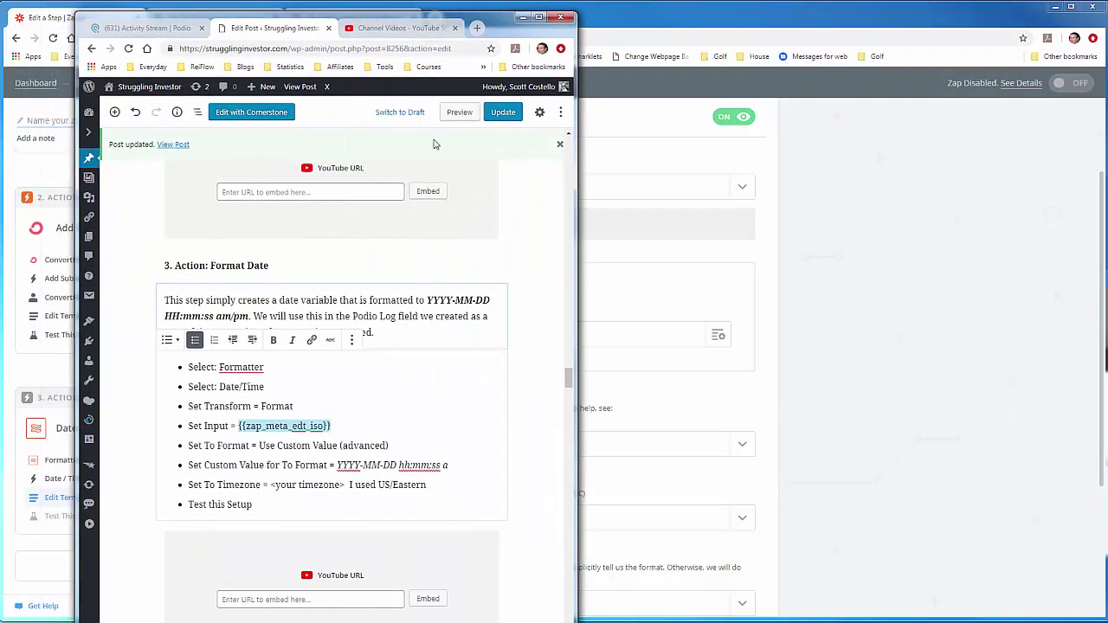
left_click_drag(476, 25, 0, 19)
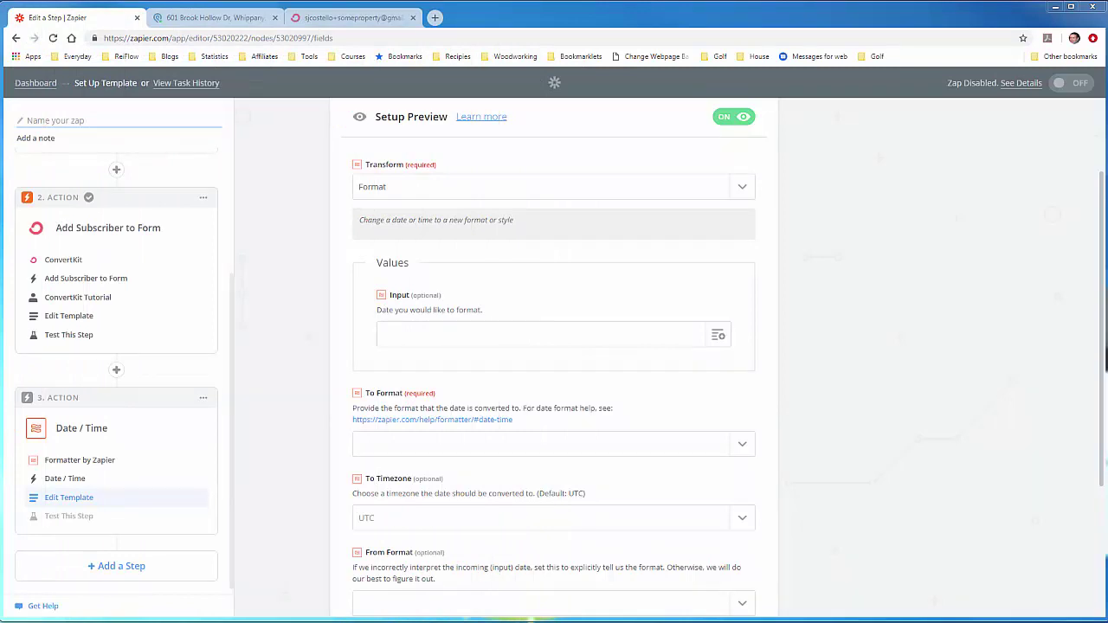
left_click(517, 333)
right_click(517, 333)
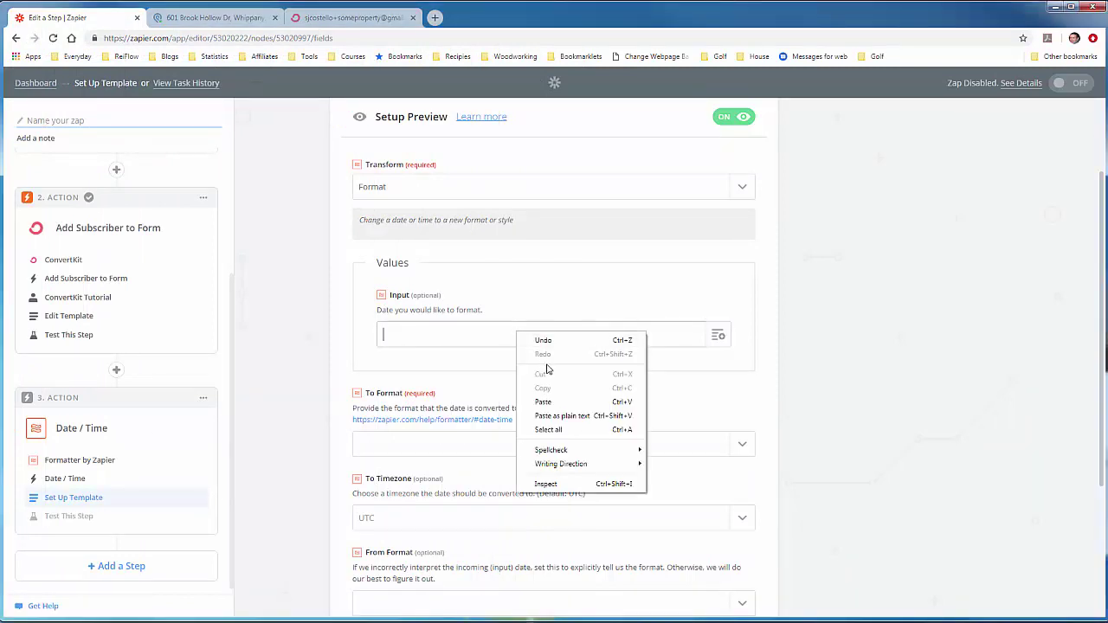
left_click(553, 402)
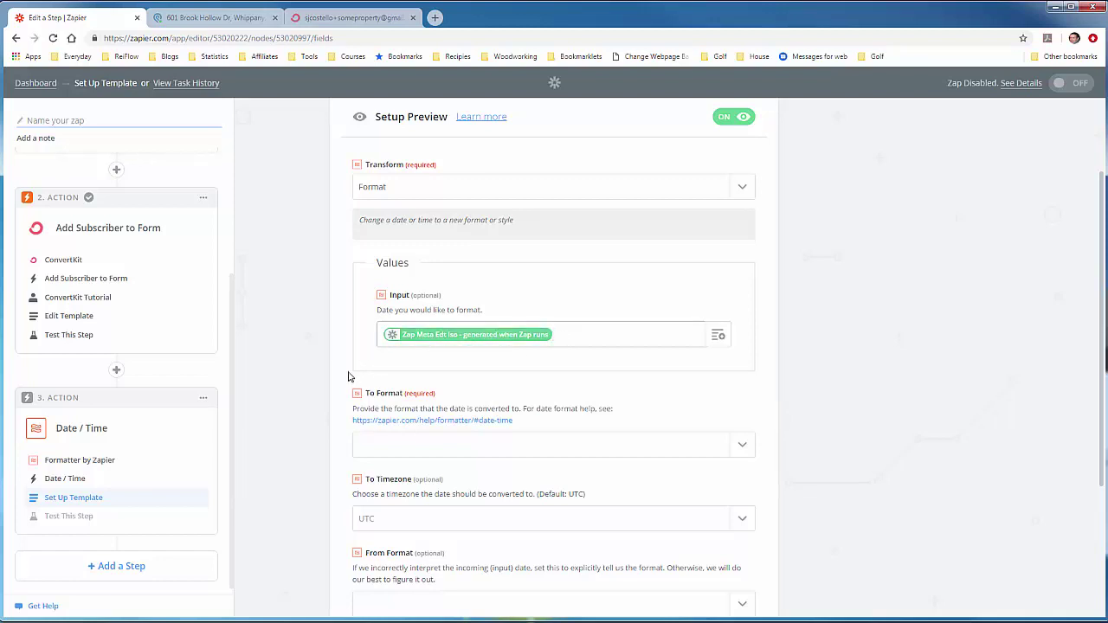
scroll(338, 376, "down", 2)
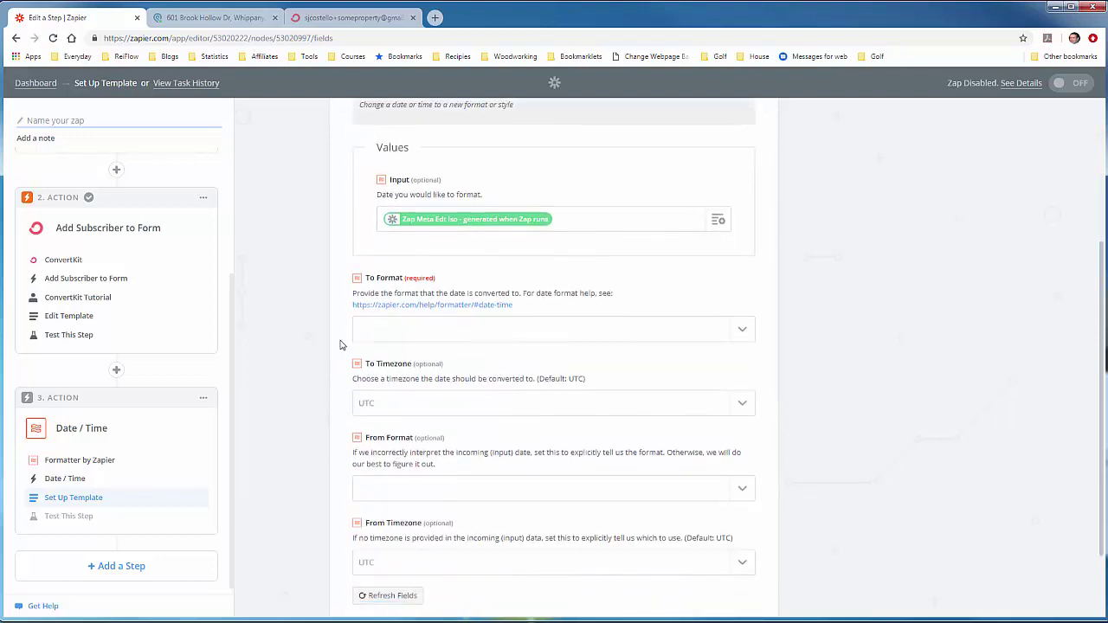
Step: Set a custom To Format 'YYYY-MM-DD hh:mm:ss A' and To Timezone US/Eastern, then continue
left_click(746, 332)
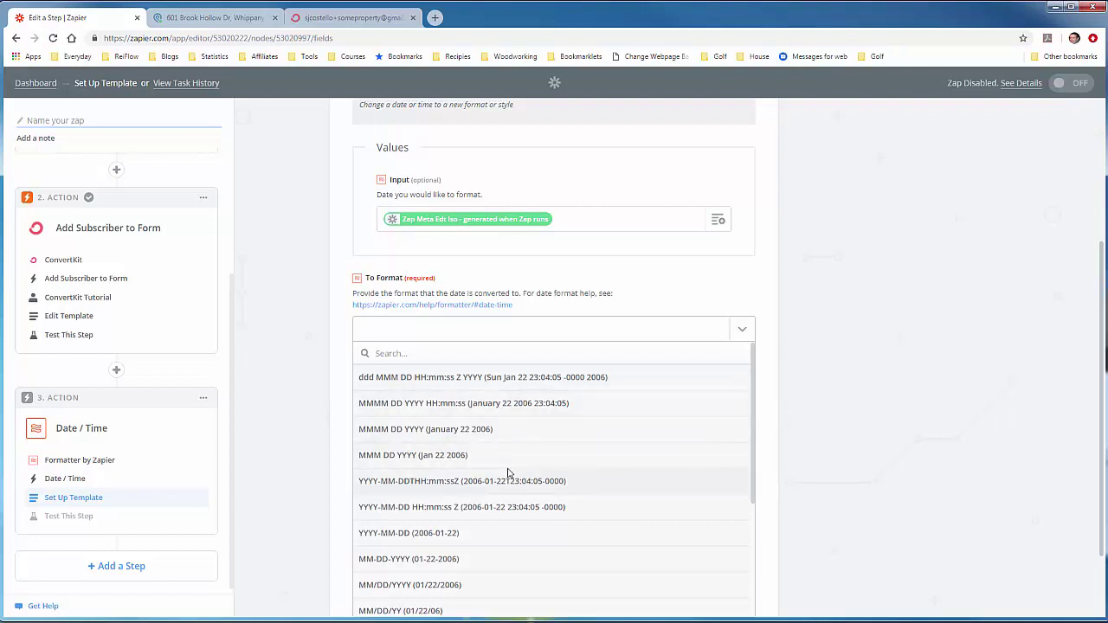
scroll(510, 475, "down", 1)
scroll(510, 475, "down", 1)
scroll(510, 474, "down", 2)
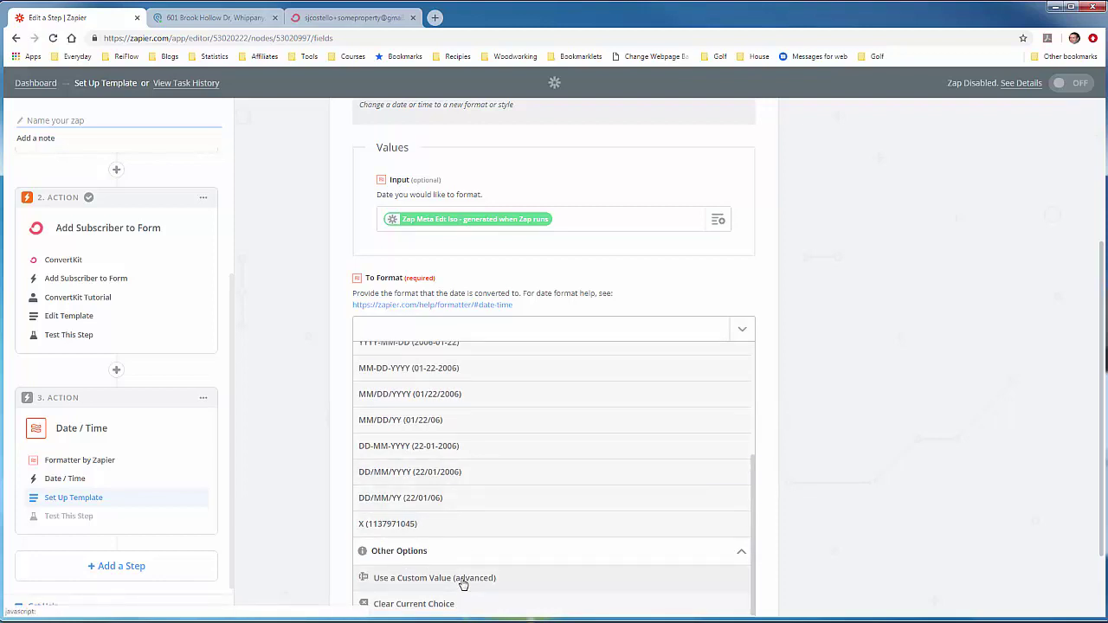
left_click(464, 578)
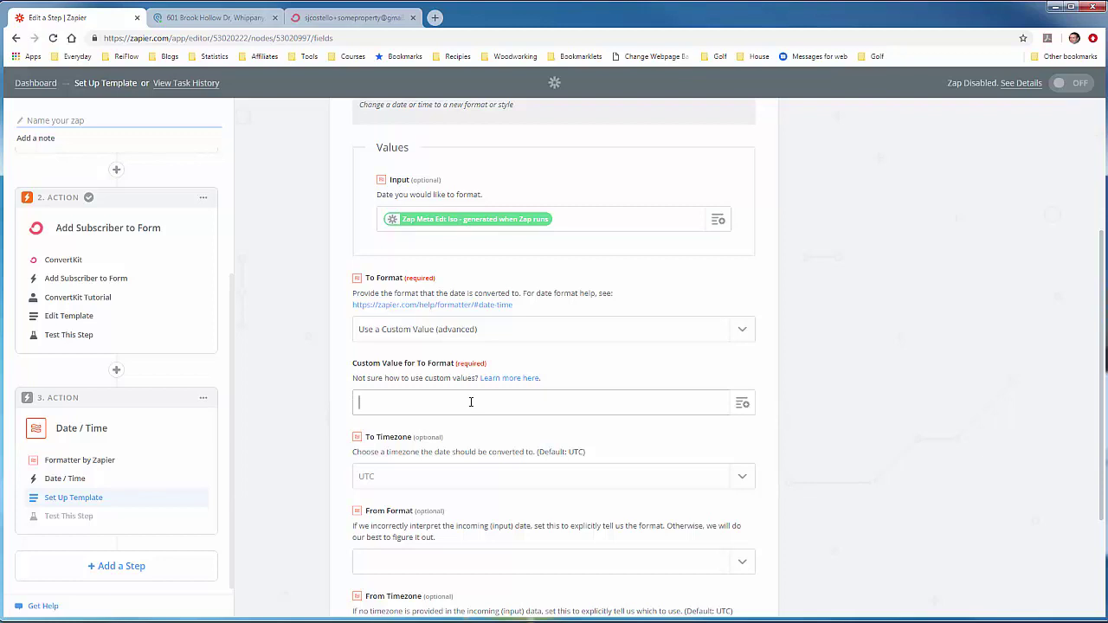
type("YYYY-MM-DD")
type("hh:mm:ss A")
scroll(545, 415, "down", 2)
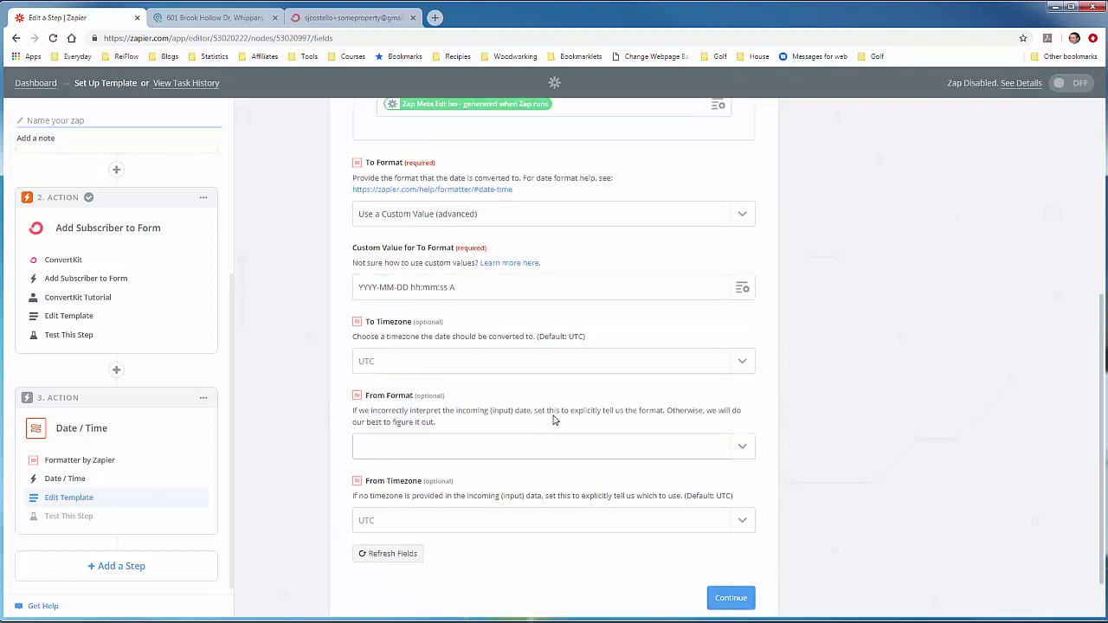
left_click(616, 364)
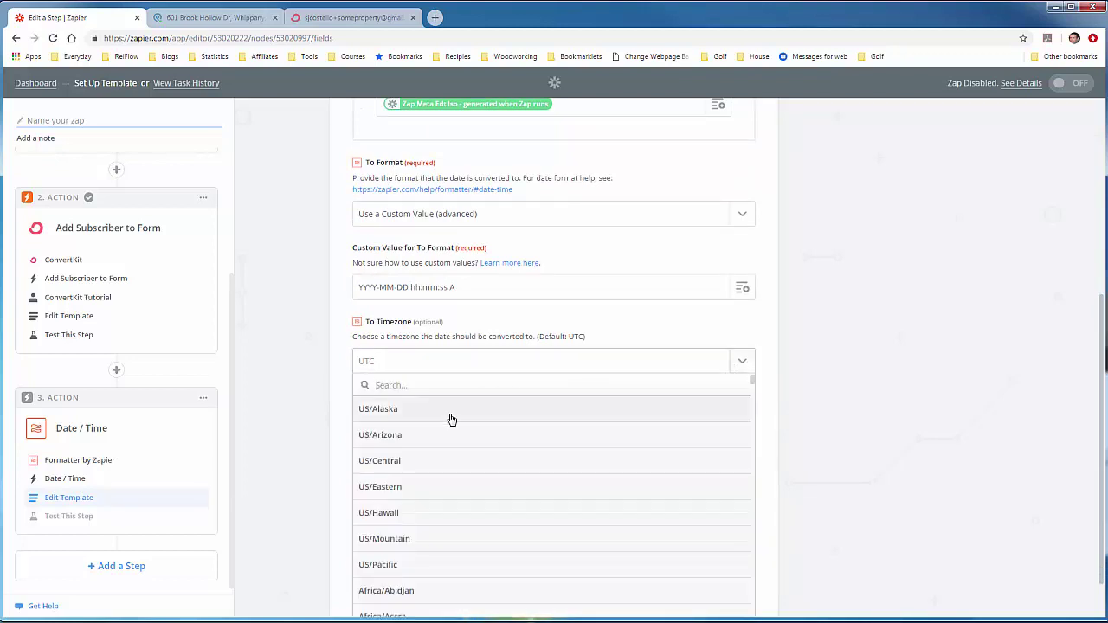
left_click(406, 487)
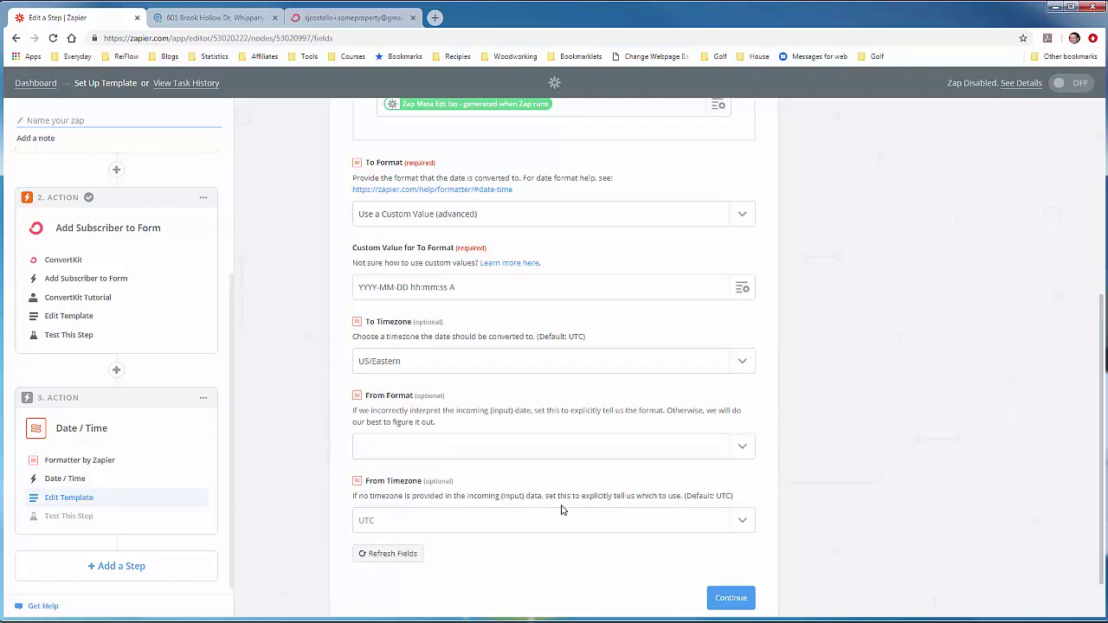
left_click(727, 598)
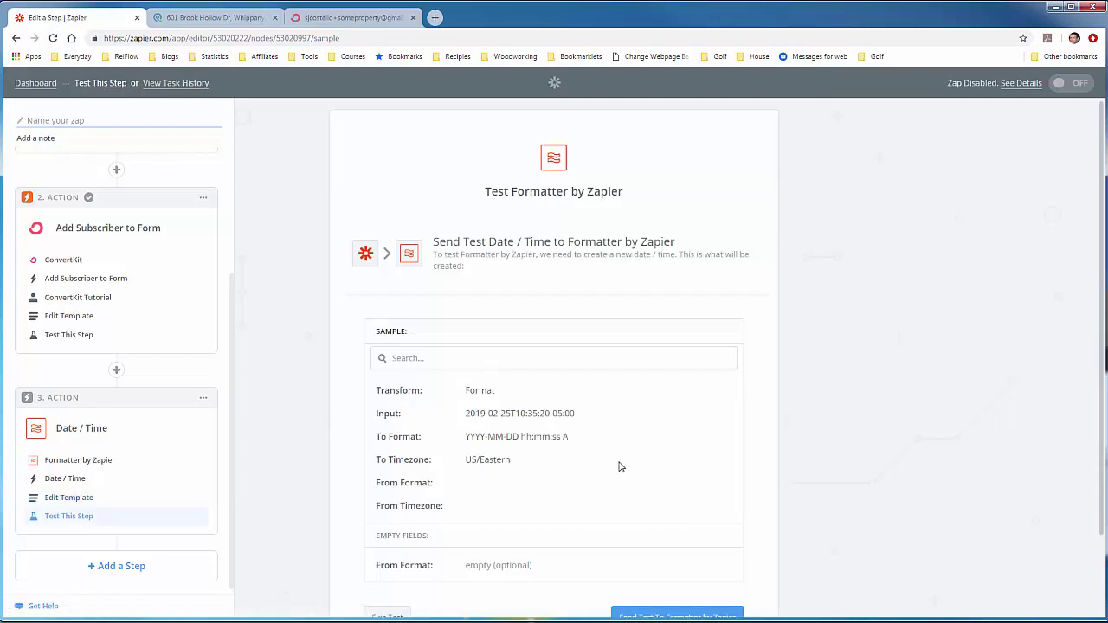
scroll(618, 468, "down", 2)
left_click(644, 522)
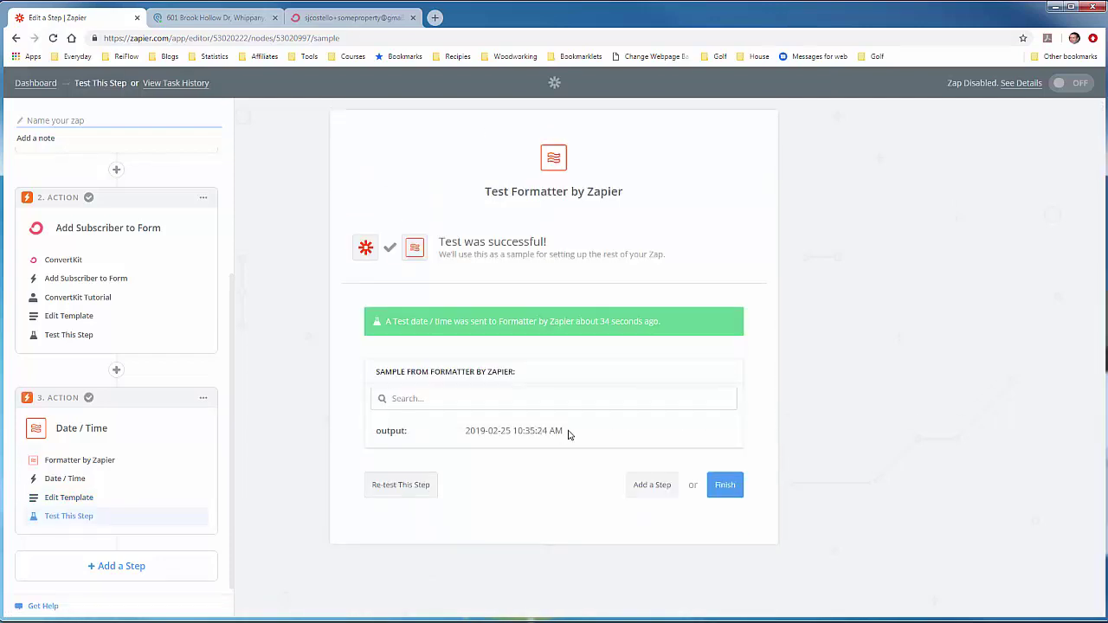
left_click_drag(564, 432, 467, 431)
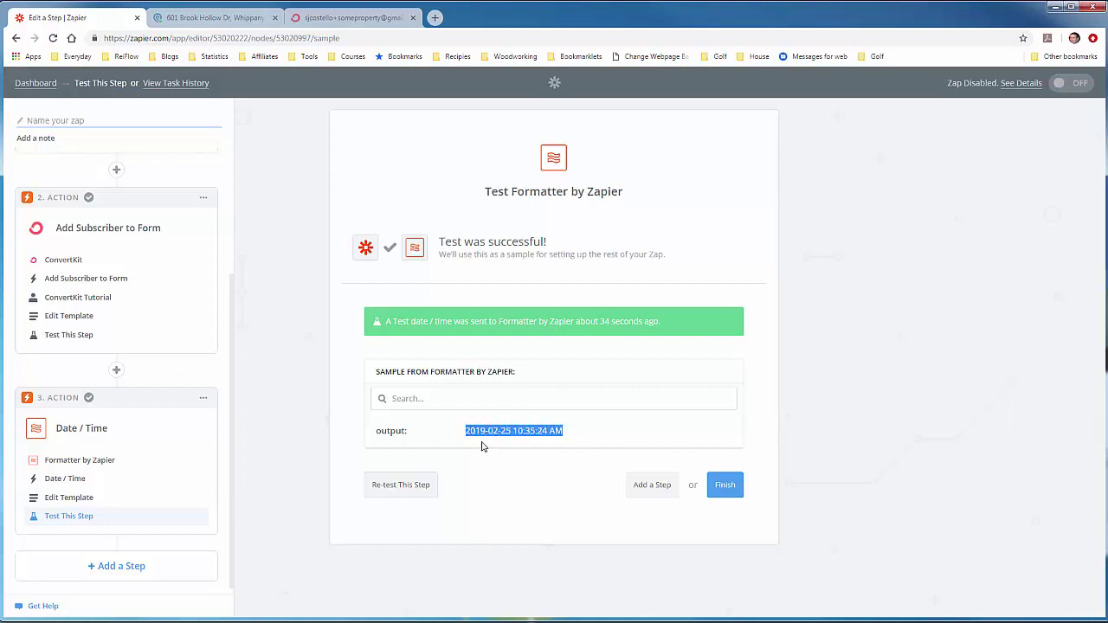
left_click(546, 448)
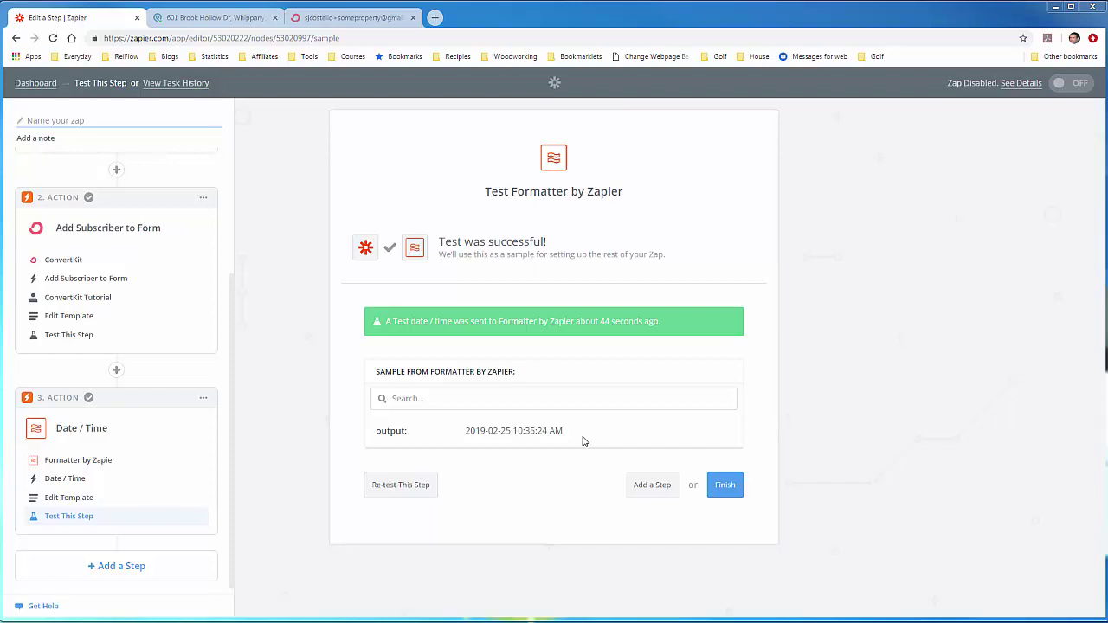
left_click(249, 23)
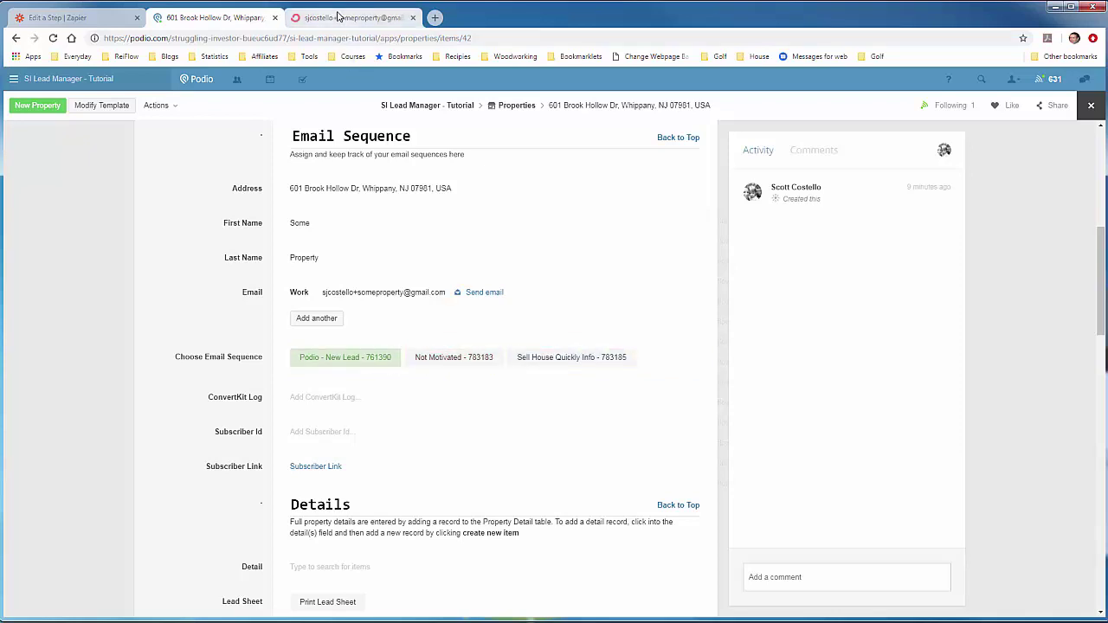
Step: After checking the empty ConvertKit Log and Subscriber Id fields, return to the Zapier 'Edit a Step' tab
left_click(104, 19)
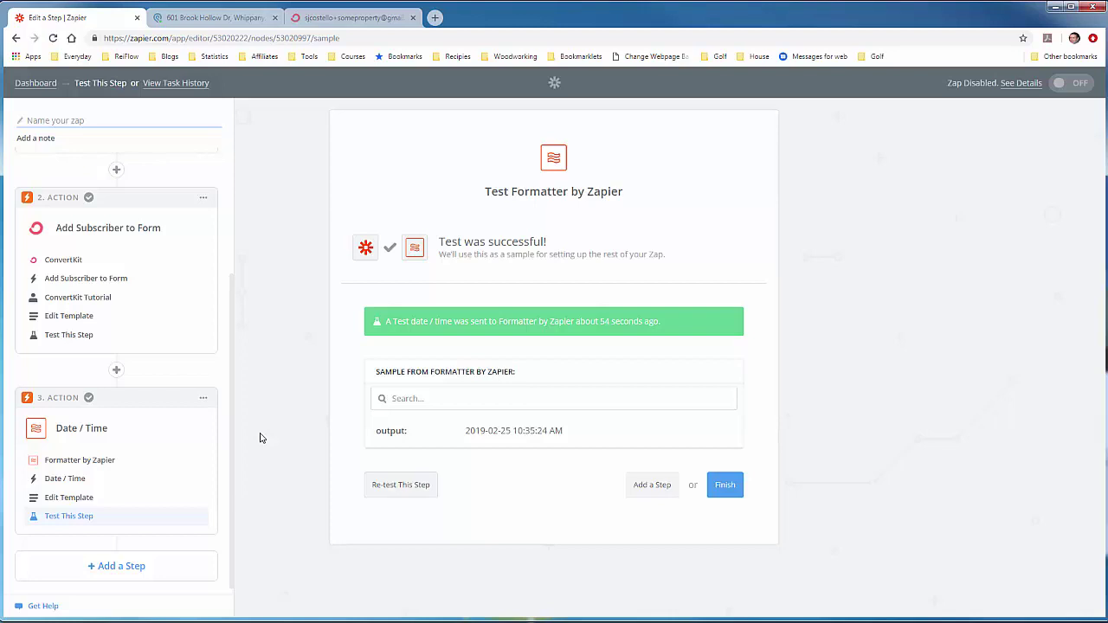
Step: Add a fourth step using Formatter by Zapier's Text action
left_click(111, 564)
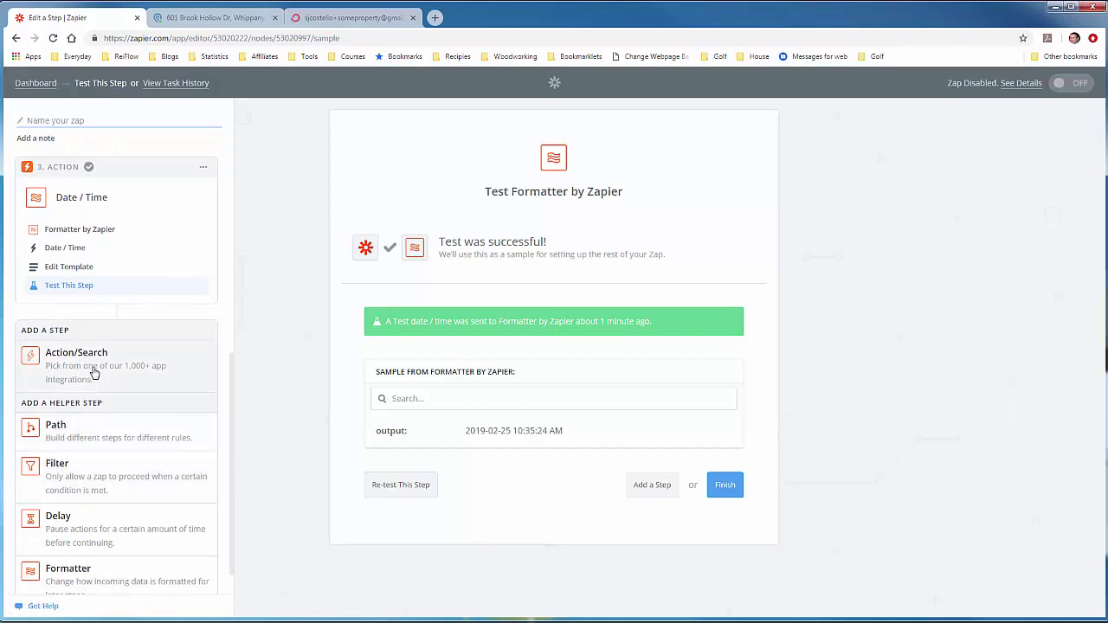
left_click(95, 374)
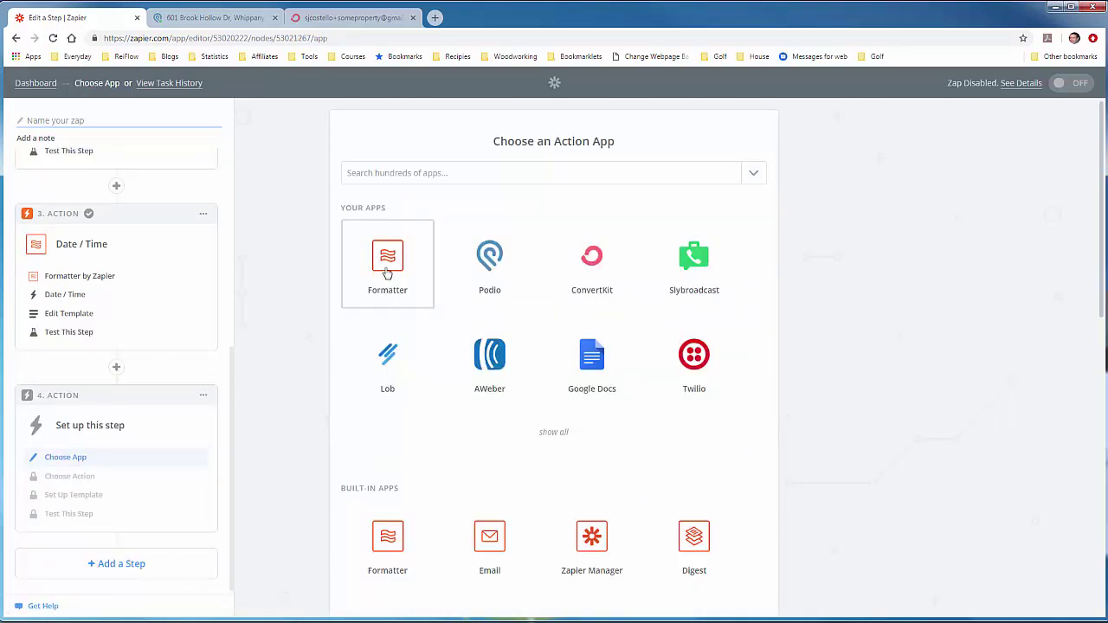
left_click(387, 273)
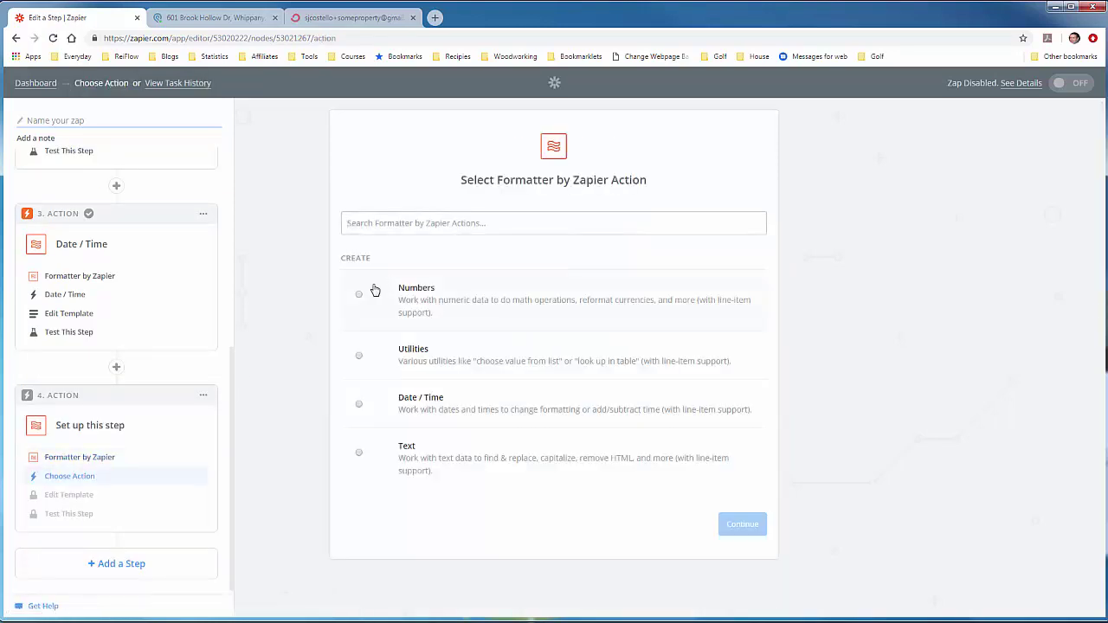
left_click(362, 451)
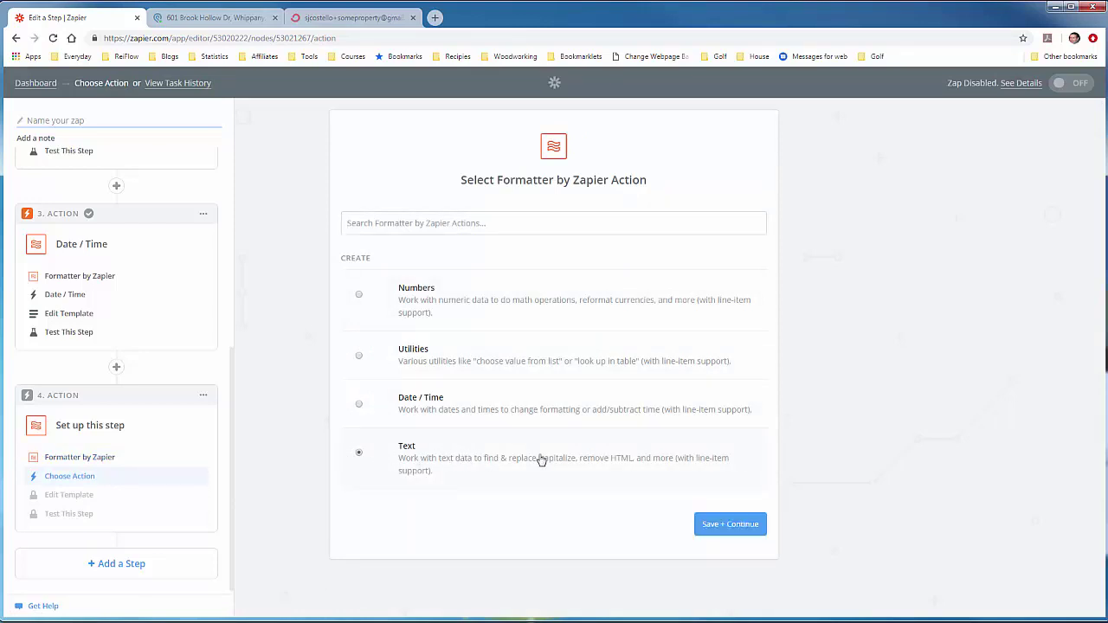
left_click(718, 520)
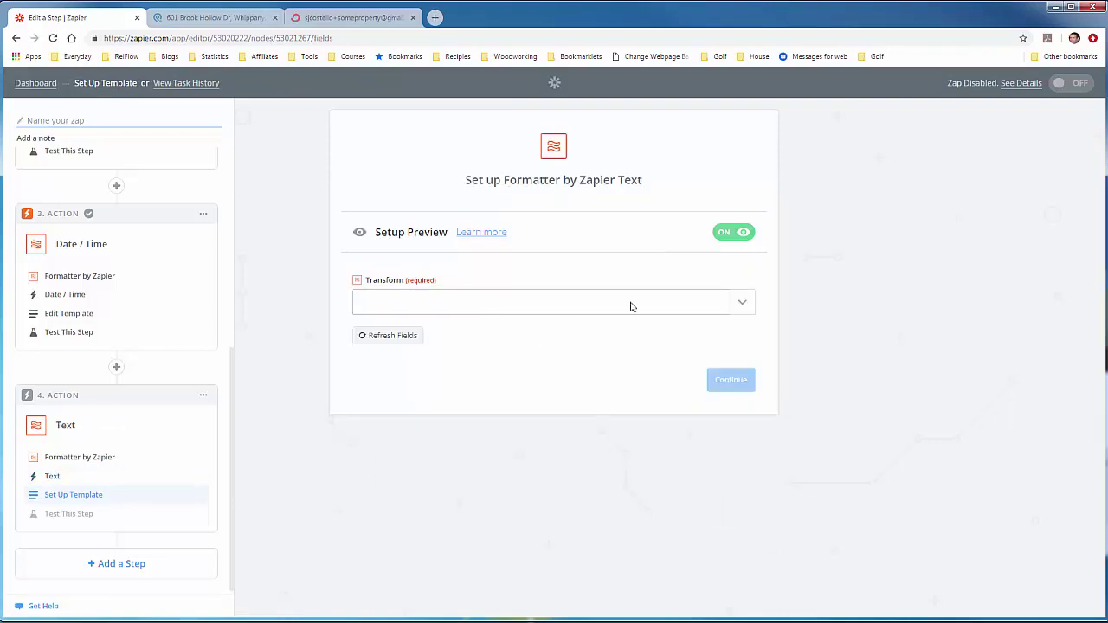
Step: Set Transform to Extract Number with Input from Step 1's Email Sequence Value Text, then continue
left_click(741, 302)
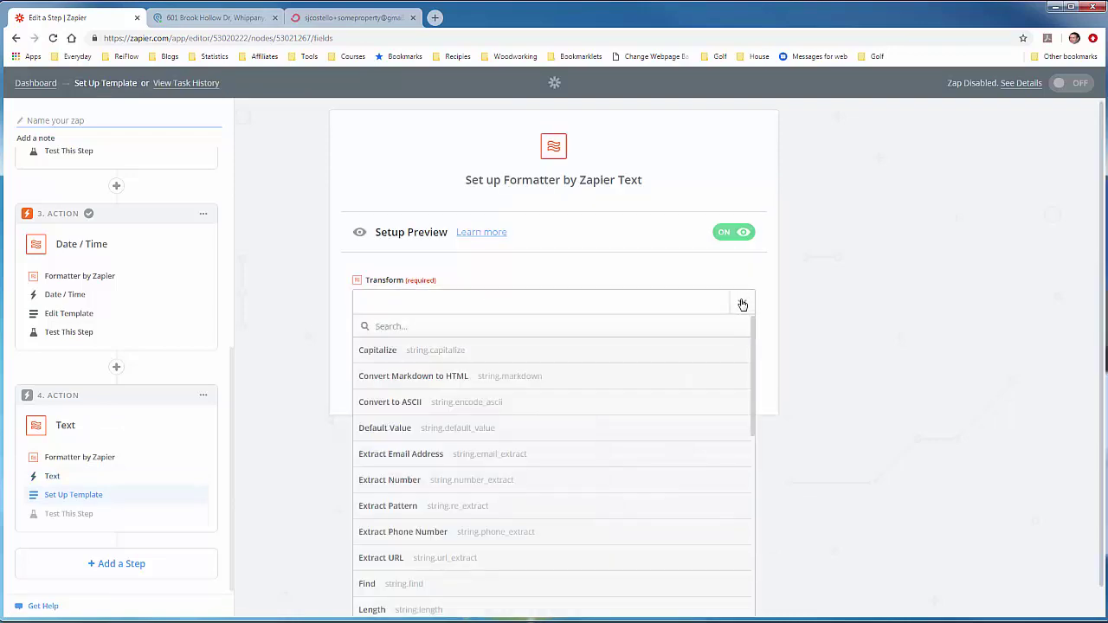
left_click(454, 487)
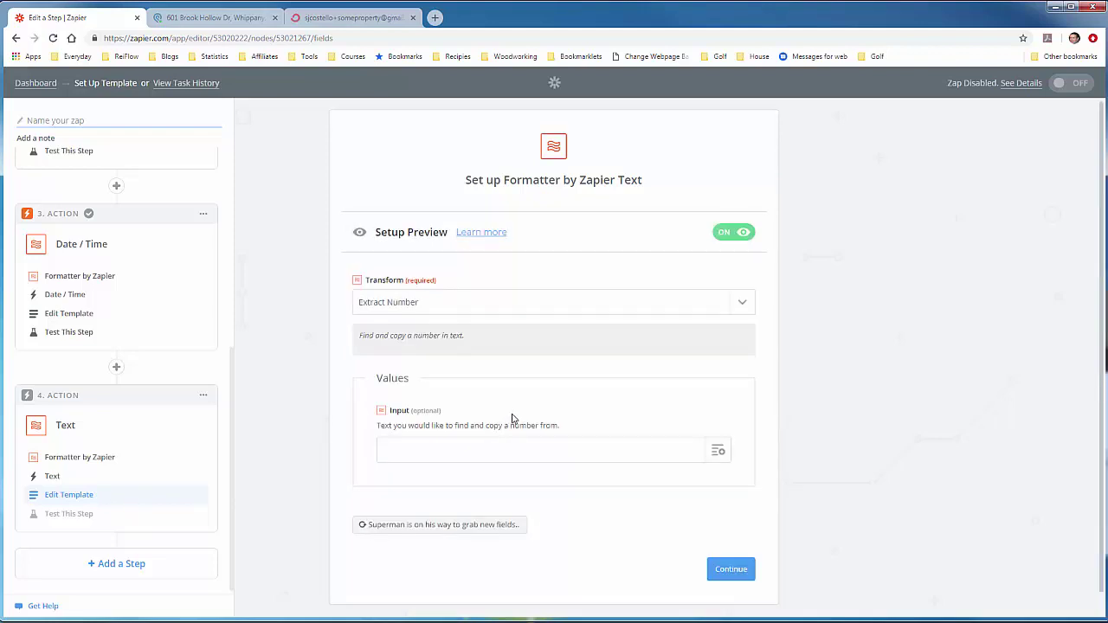
scroll(511, 419, "down", 1)
left_click(718, 428)
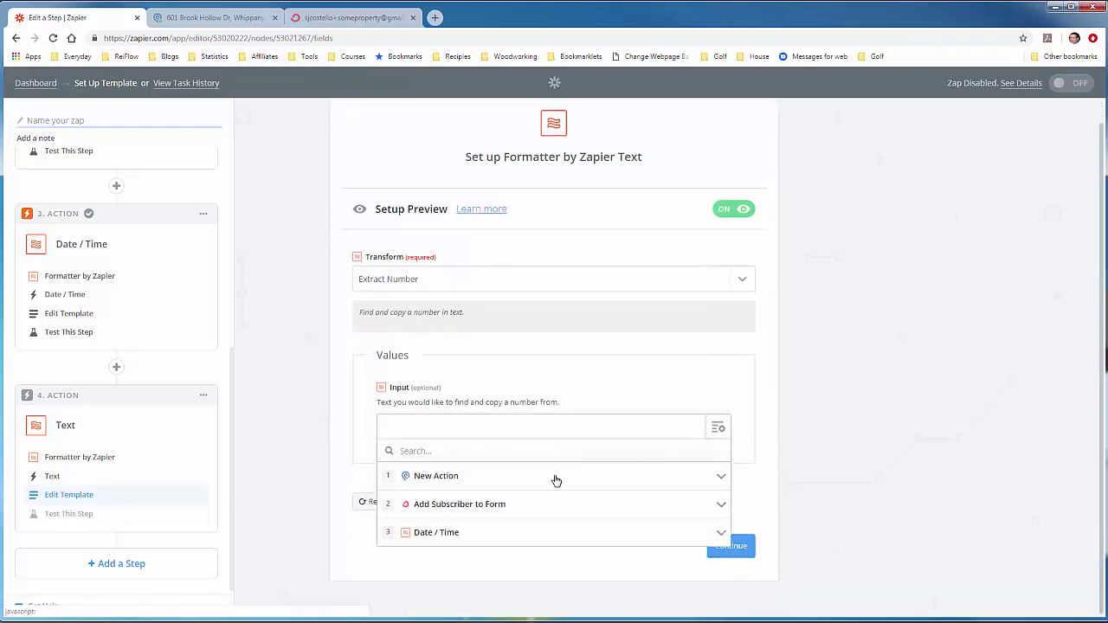
left_click(555, 474)
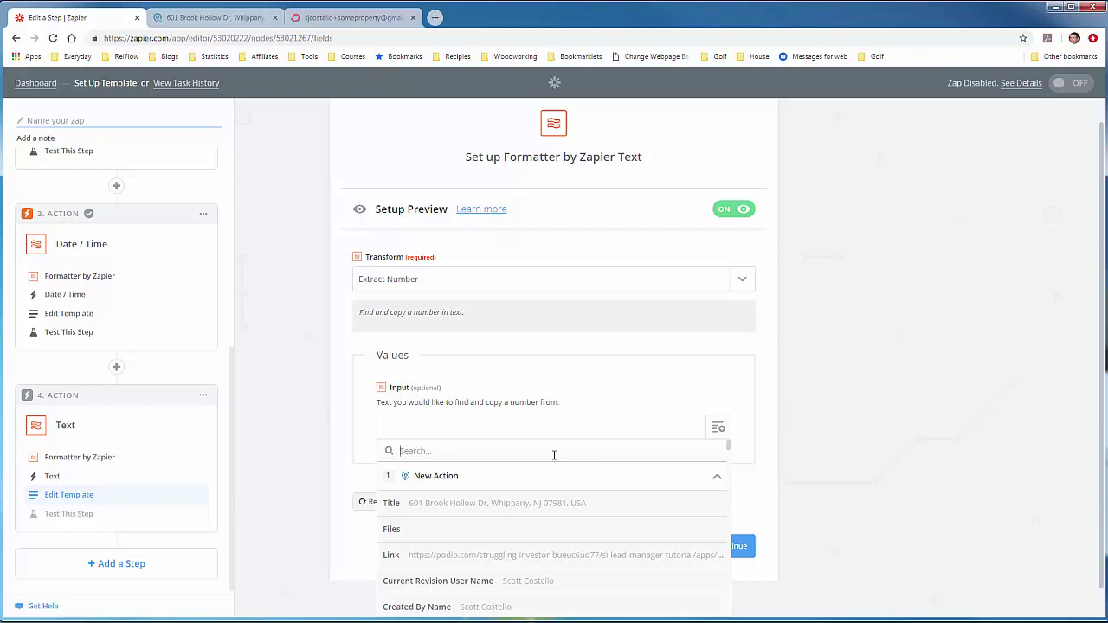
type("Sequence")
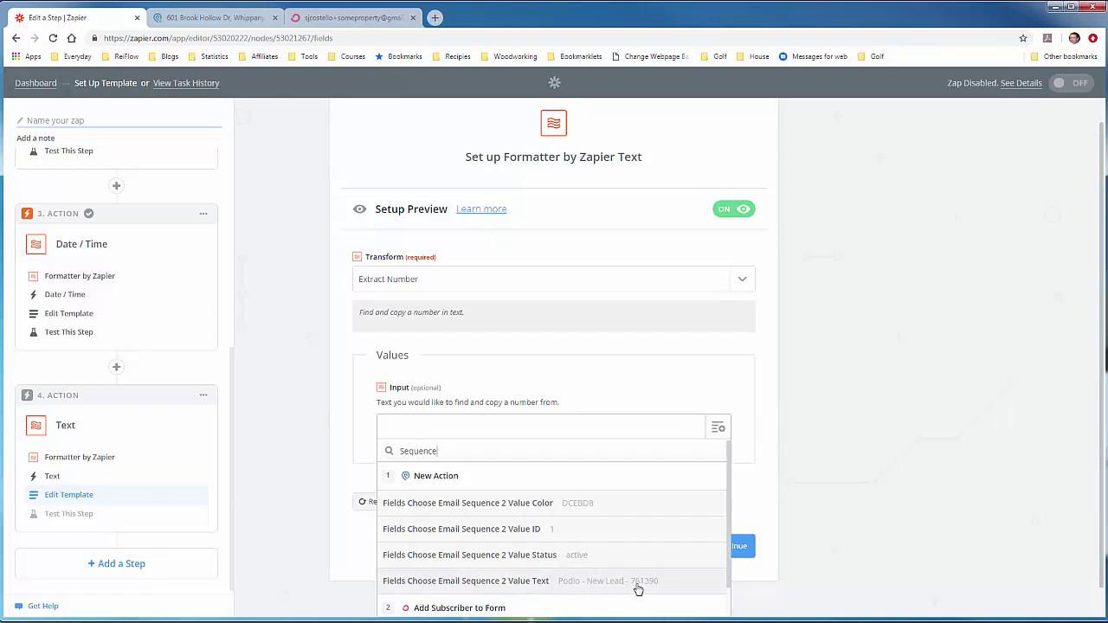
left_click(638, 587)
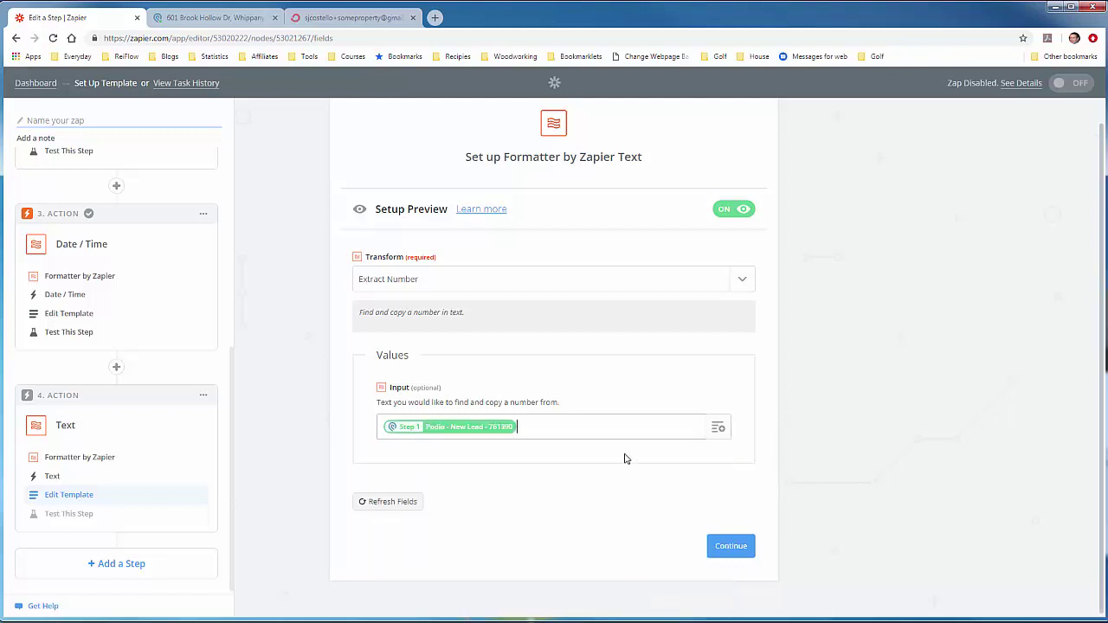
left_click(732, 552)
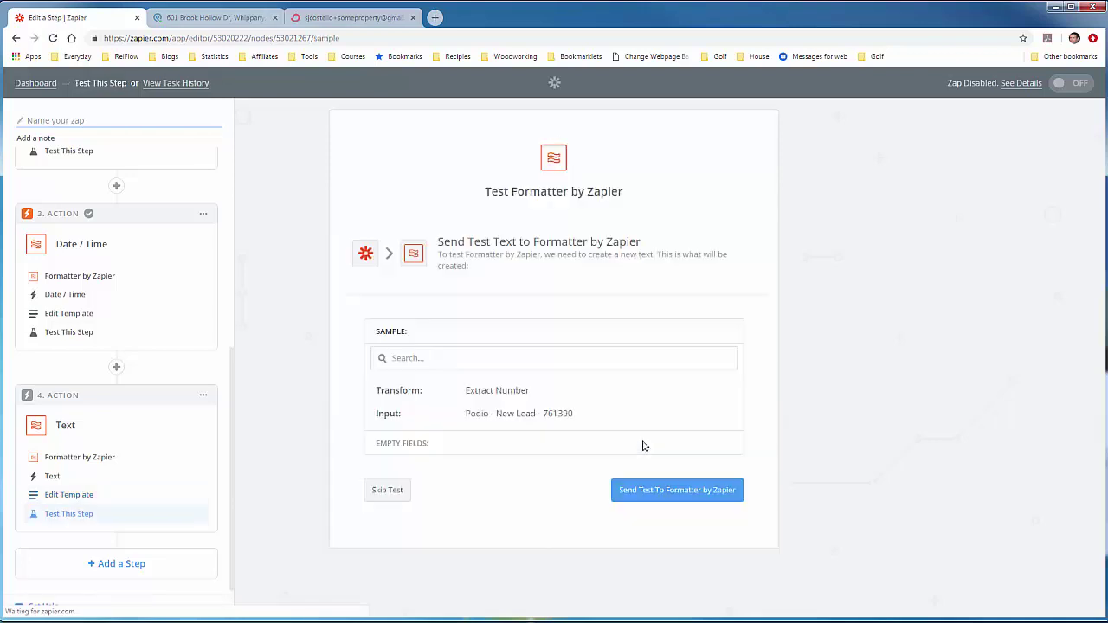
Step: Test the Text step, confirm its output 761390, and add a fifth step
left_click(658, 494)
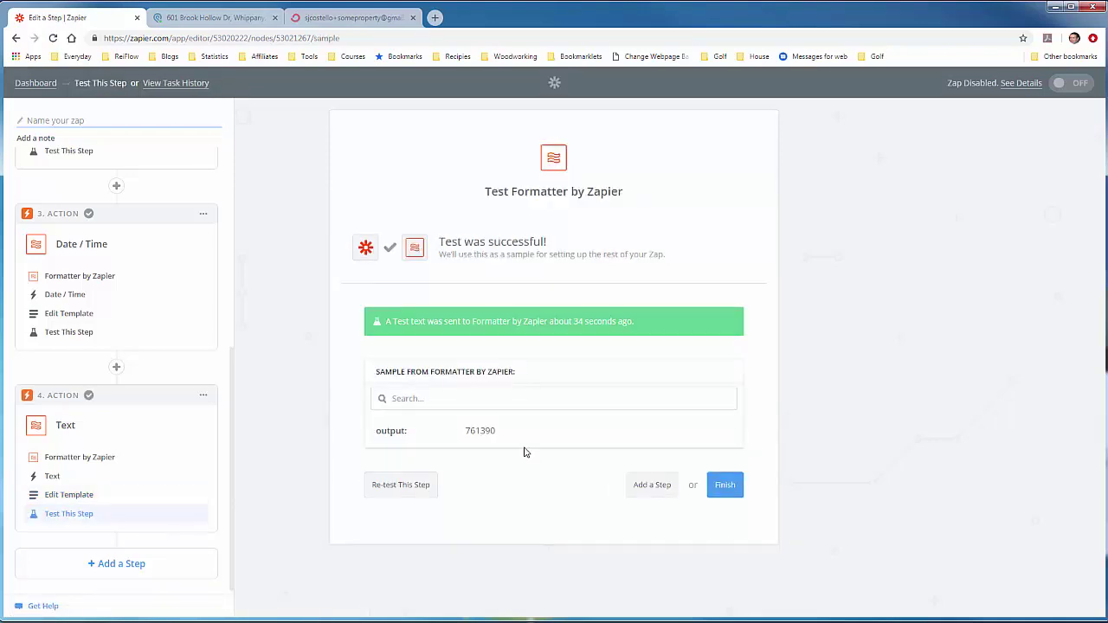
double_click(485, 430)
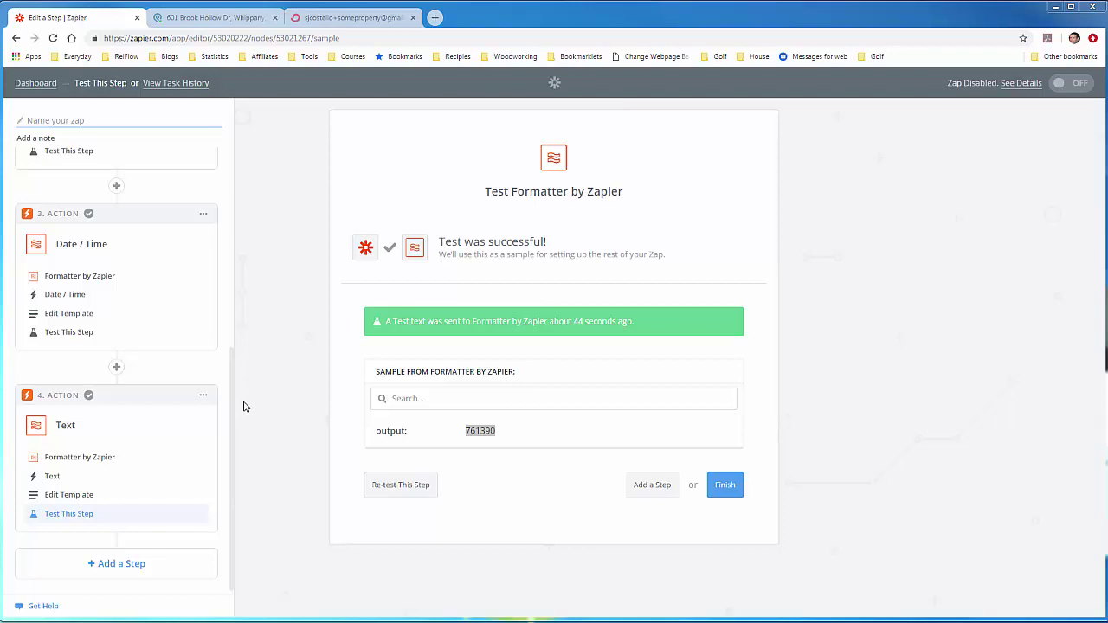
left_click(634, 486)
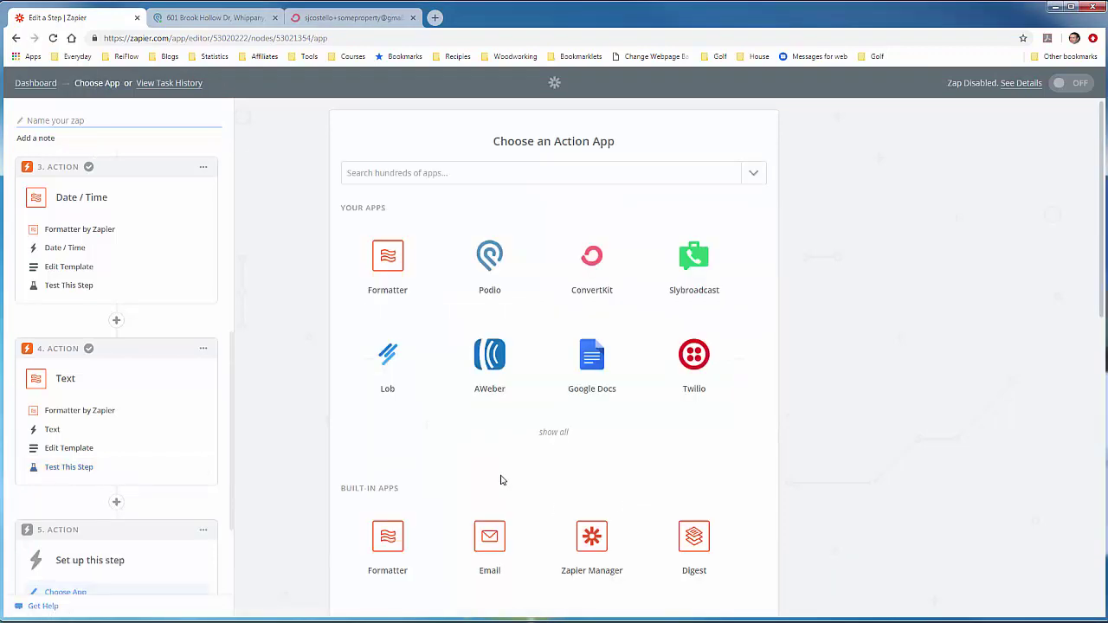
Step: Make step 5 a ConvertKit Add Tag to Subscriber action using the tested ConvertKit Tutorial account
left_click(585, 270)
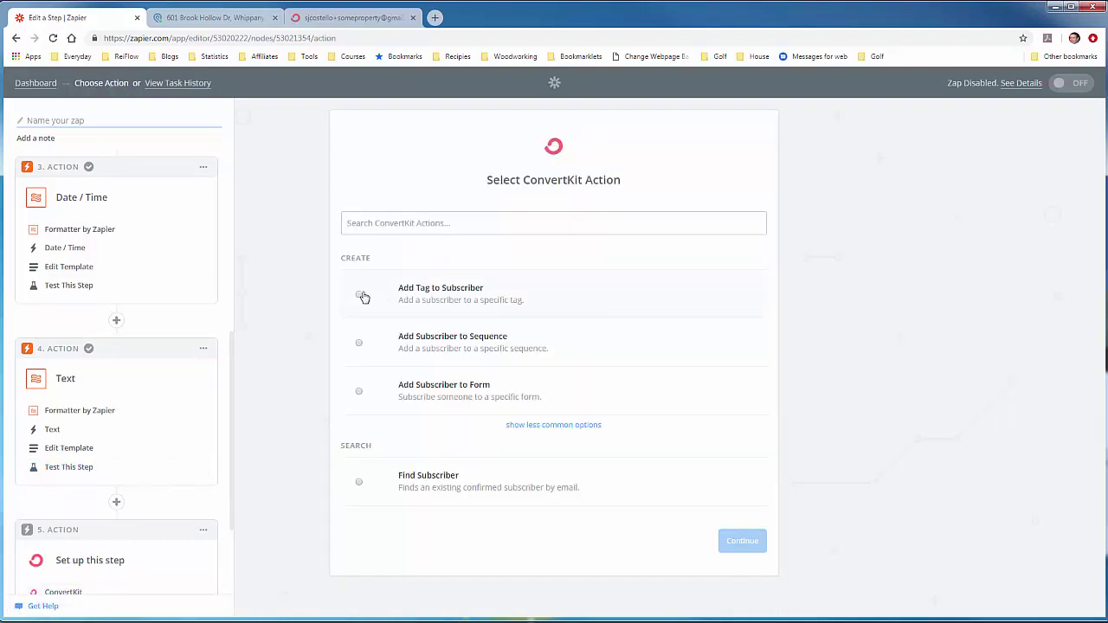
left_click(361, 294)
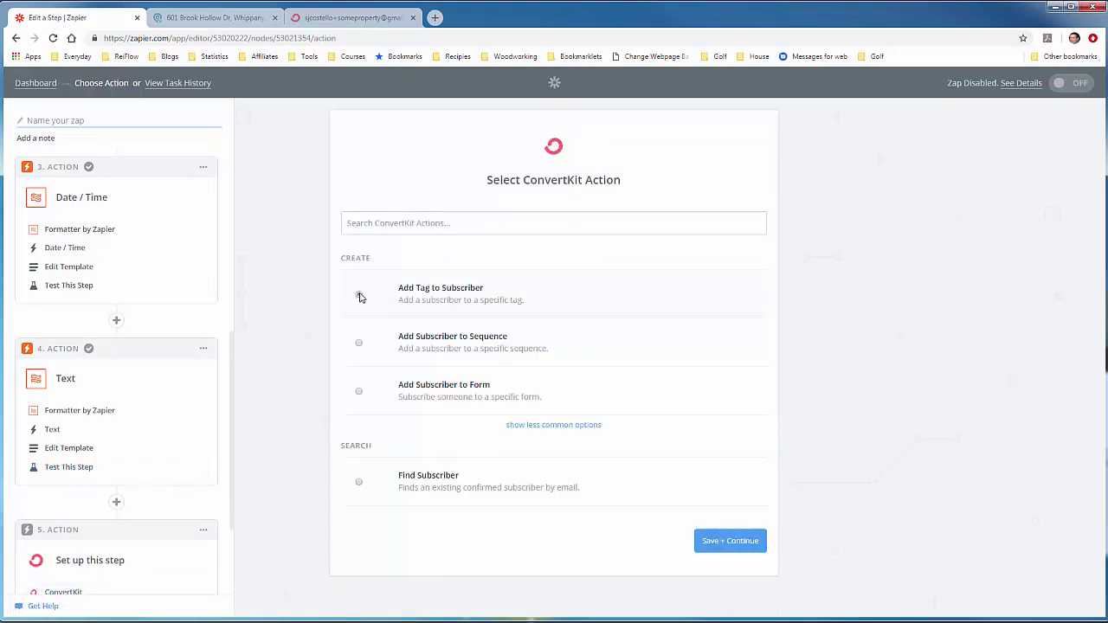
left_click(713, 544)
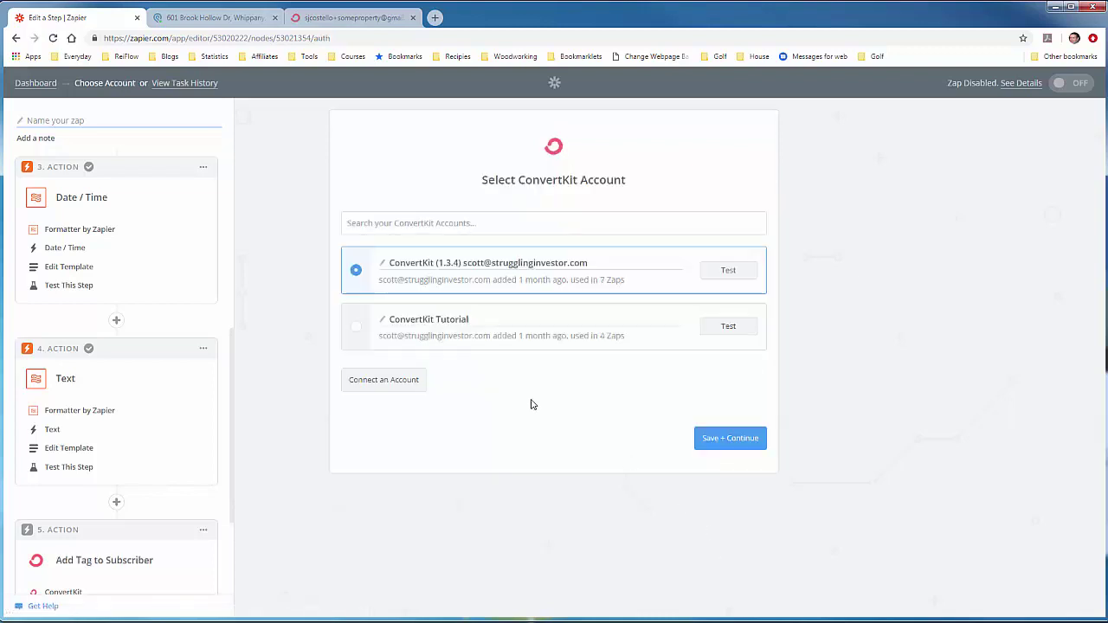
left_click(356, 328)
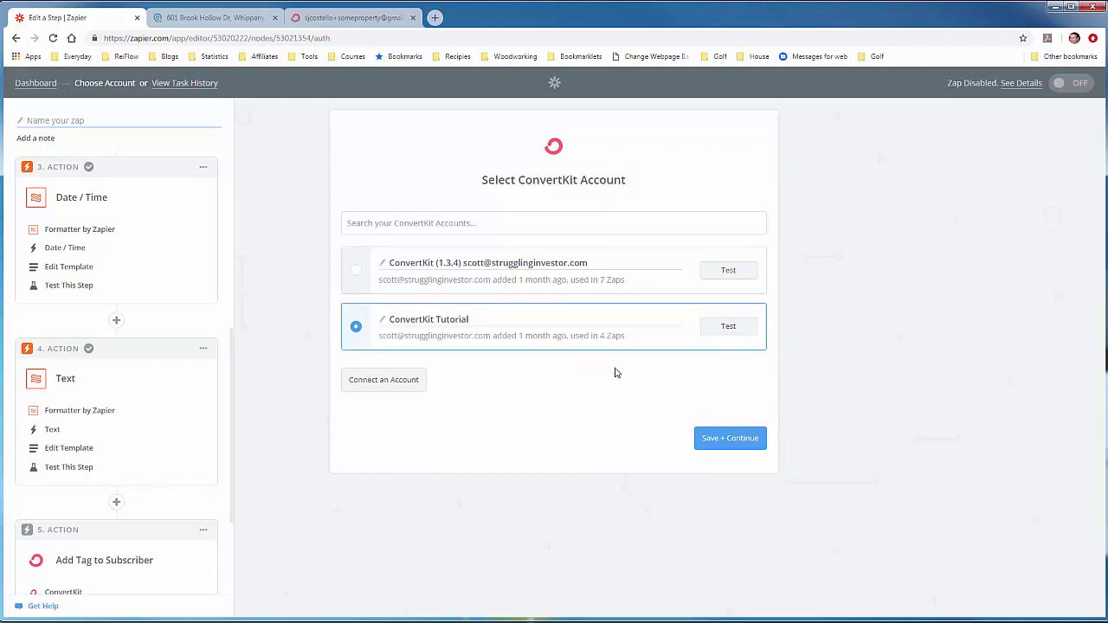
left_click(715, 332)
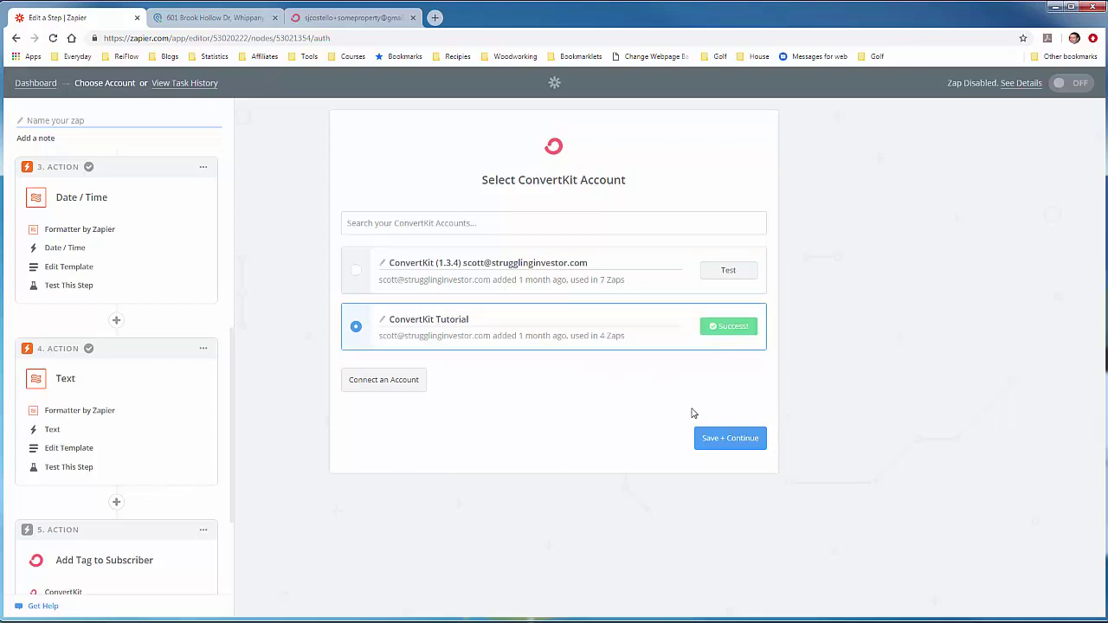
left_click(722, 444)
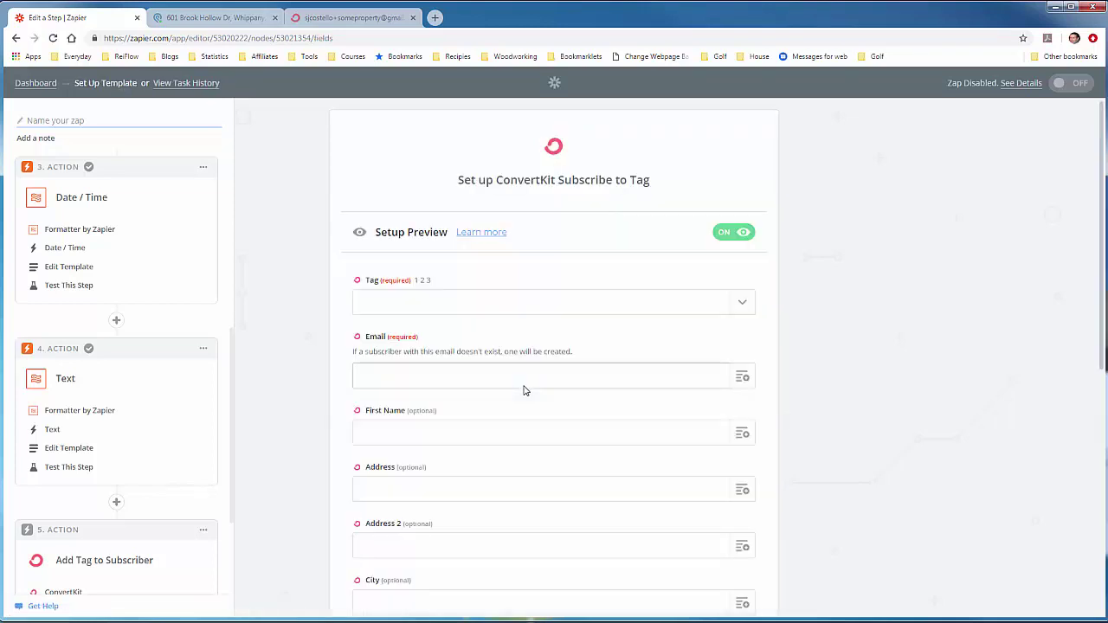
Step: Set the Tag ID to a custom value using the Text step's extracted 761390
left_click(740, 304)
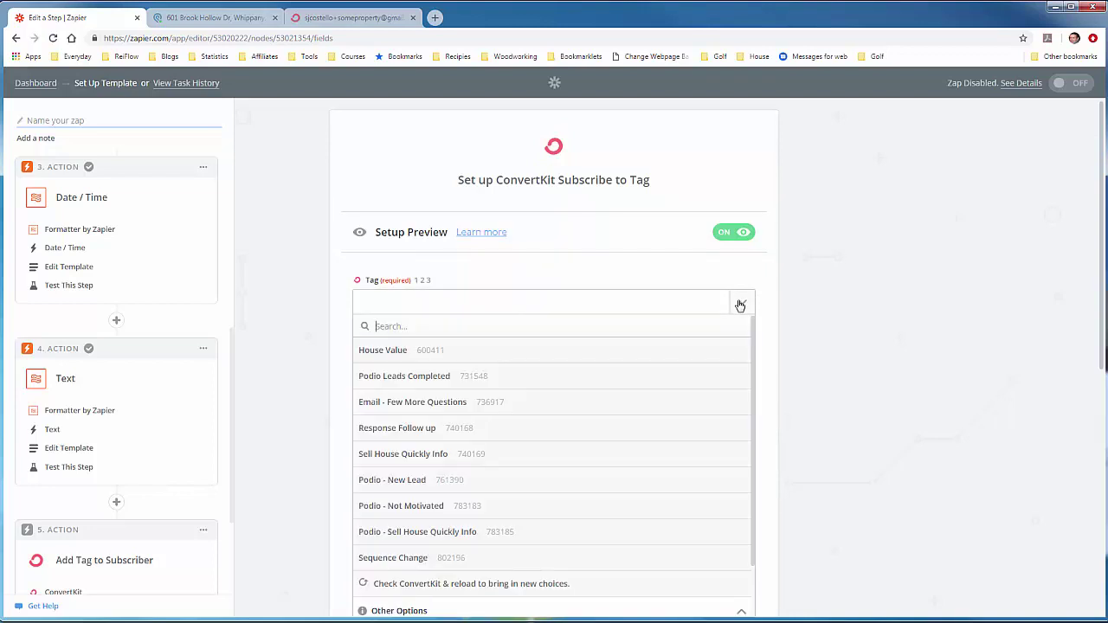
scroll(553, 478, "down", 1)
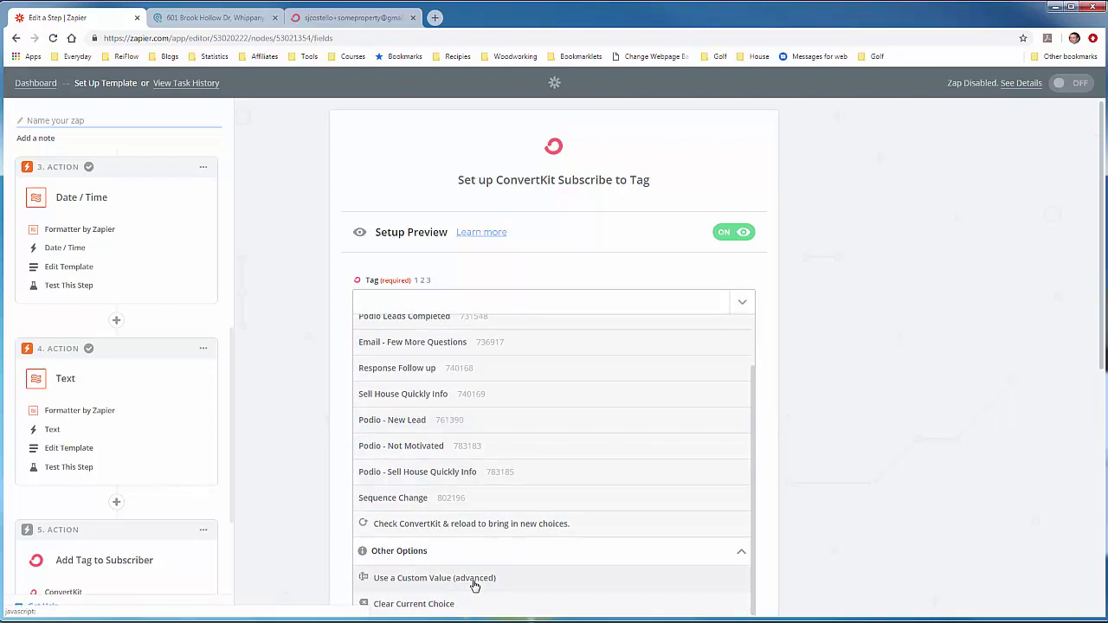
left_click(475, 586)
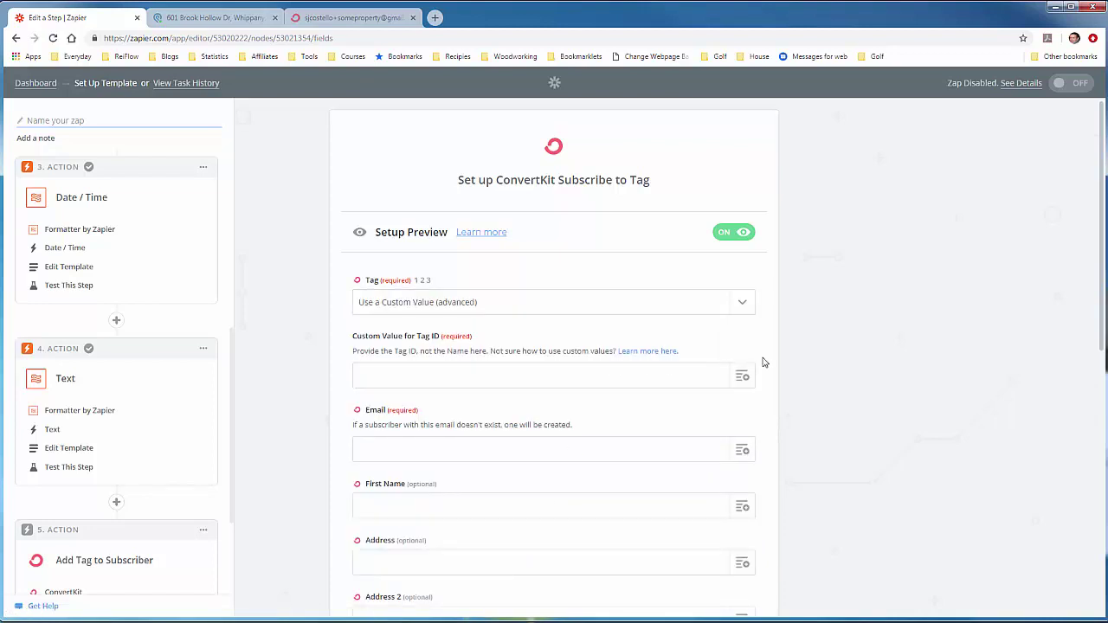
scroll(762, 359, "down", 1)
scroll(534, 297, "down", 1)
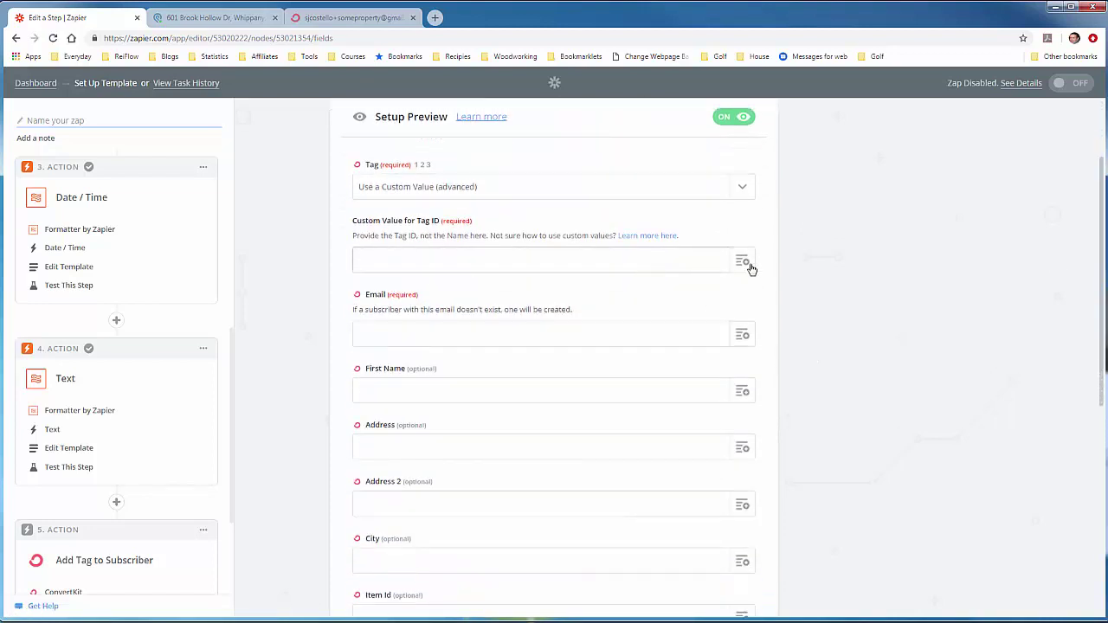
left_click(743, 262)
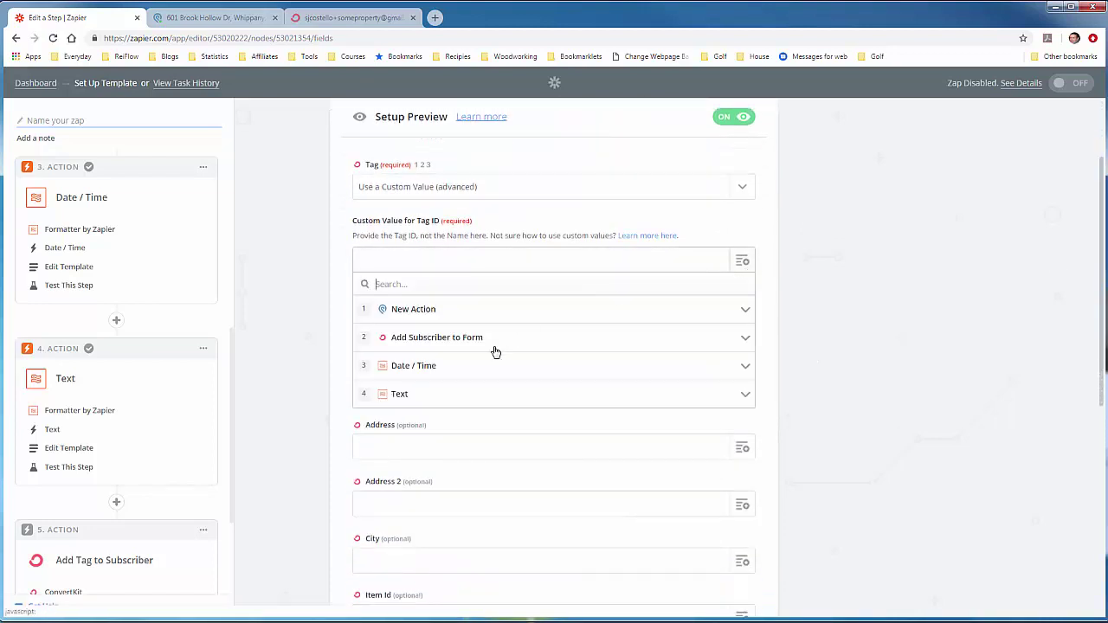
left_click(453, 397)
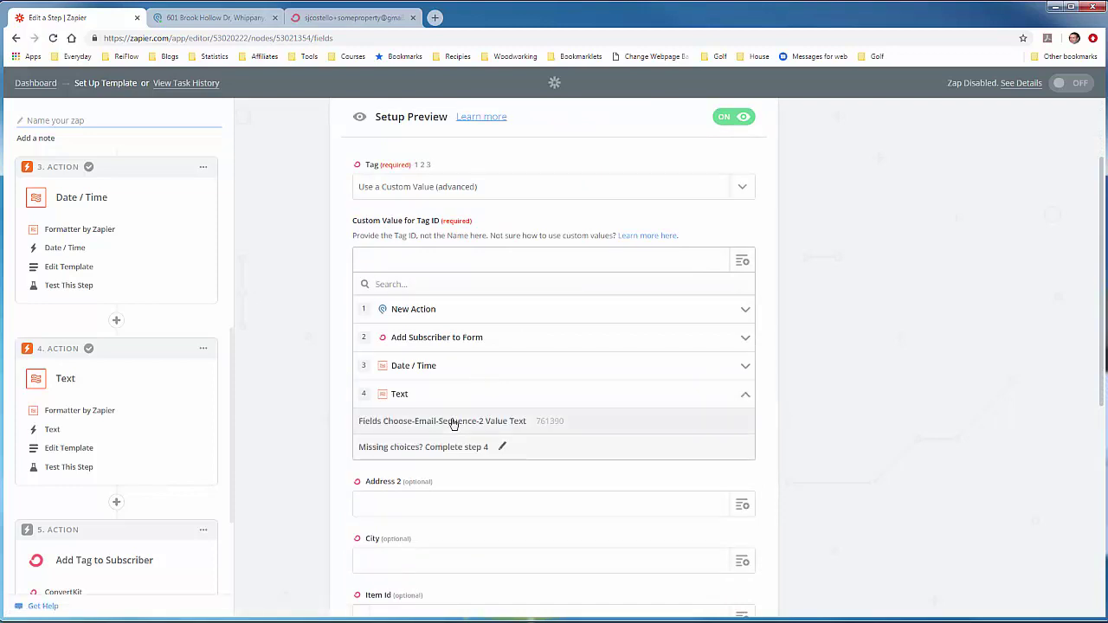
left_click(453, 421)
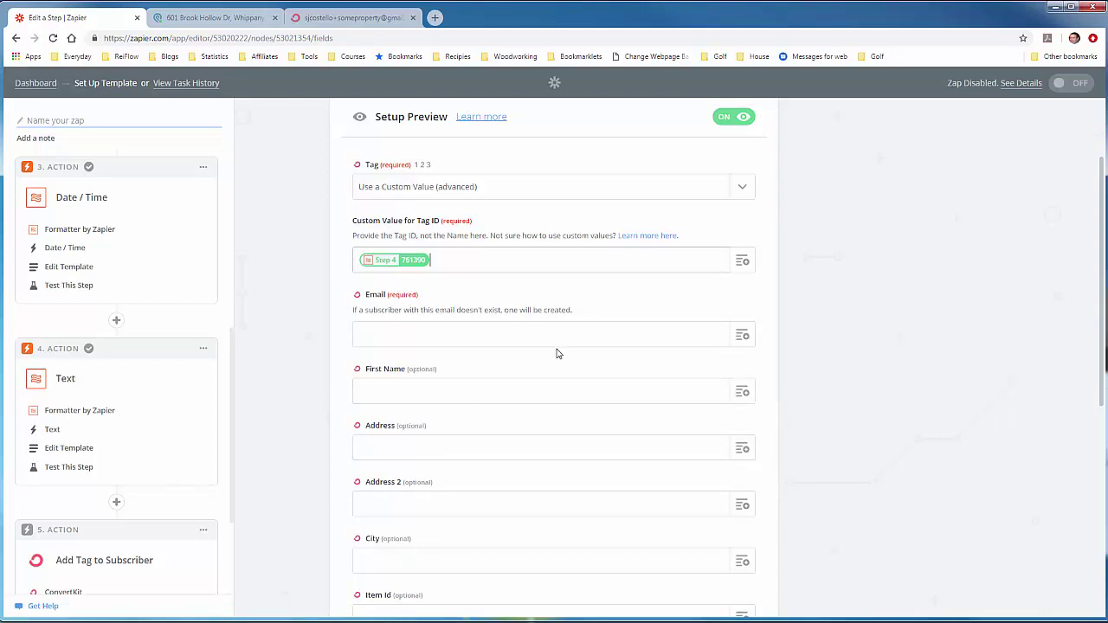
left_click(607, 308)
scroll(610, 307, "down", 1)
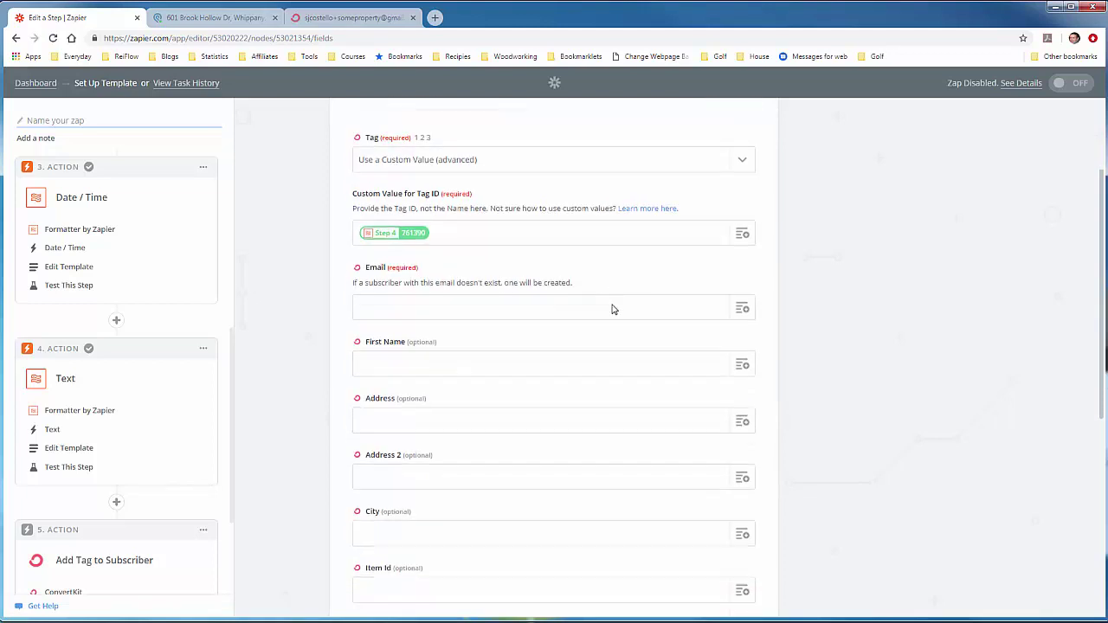
Step: Map the Podio trigger's Fields Email 2 Value from Step 1 into the Email field
left_click(745, 278)
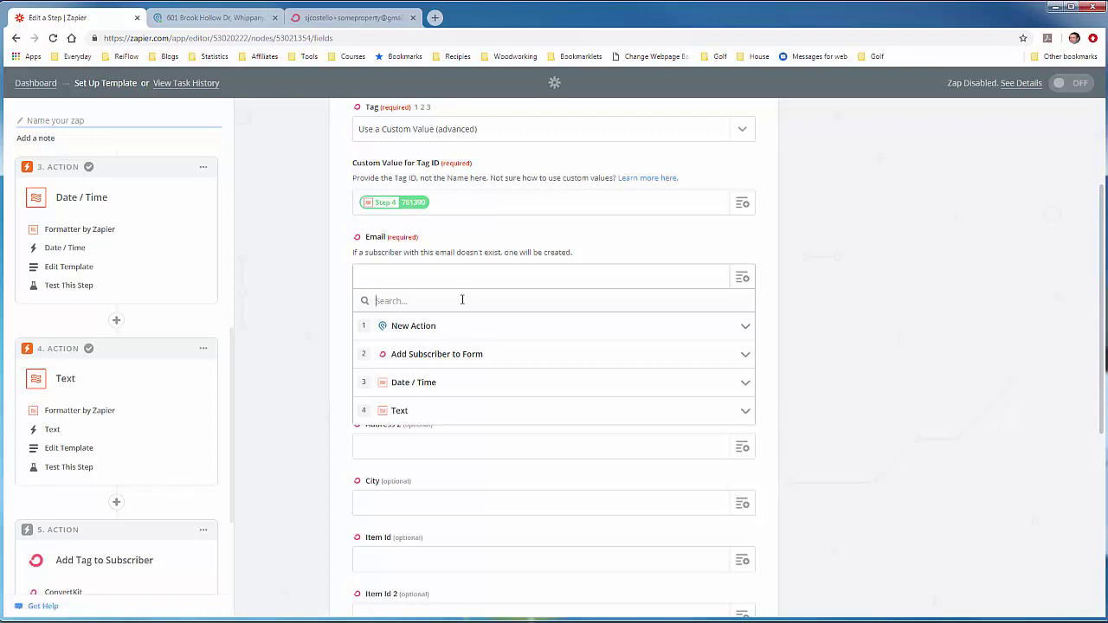
type("email")
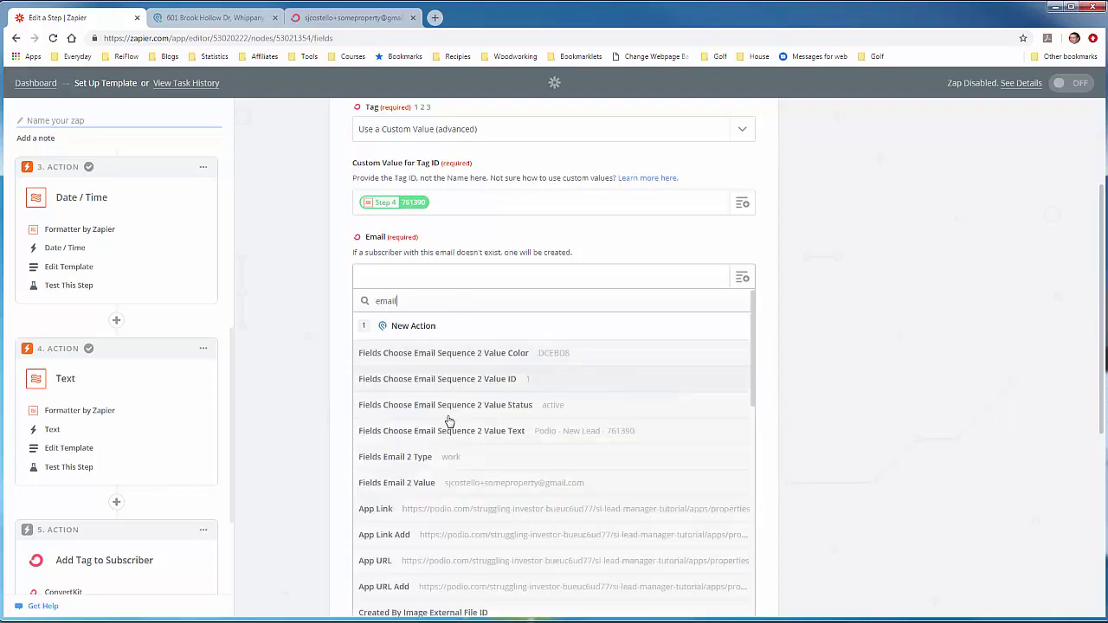
left_click(440, 484)
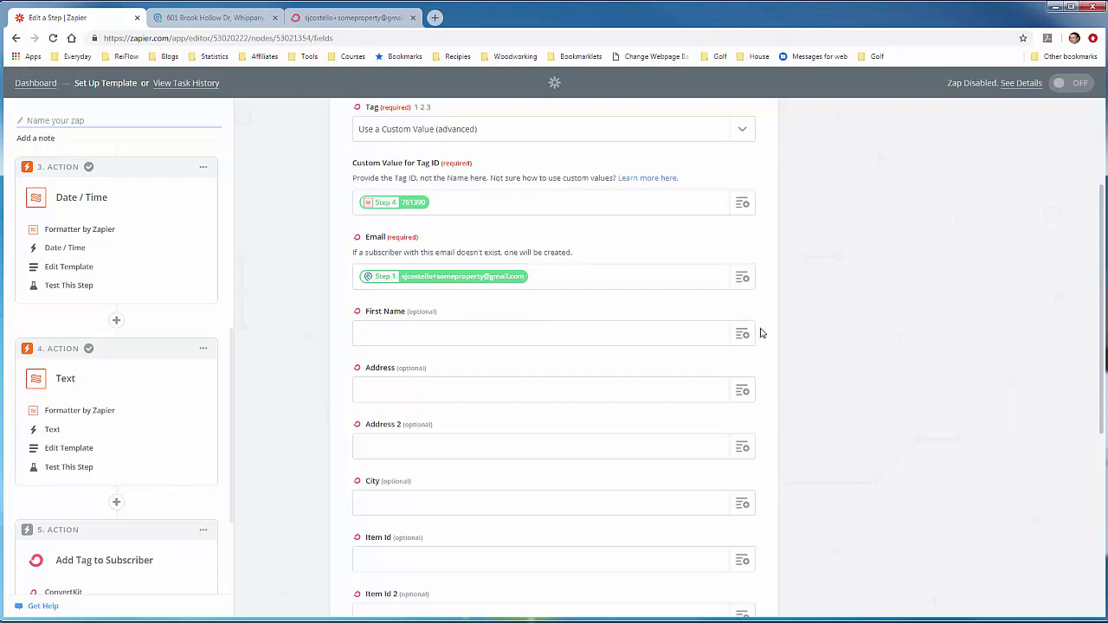
scroll(776, 360, "down", 2)
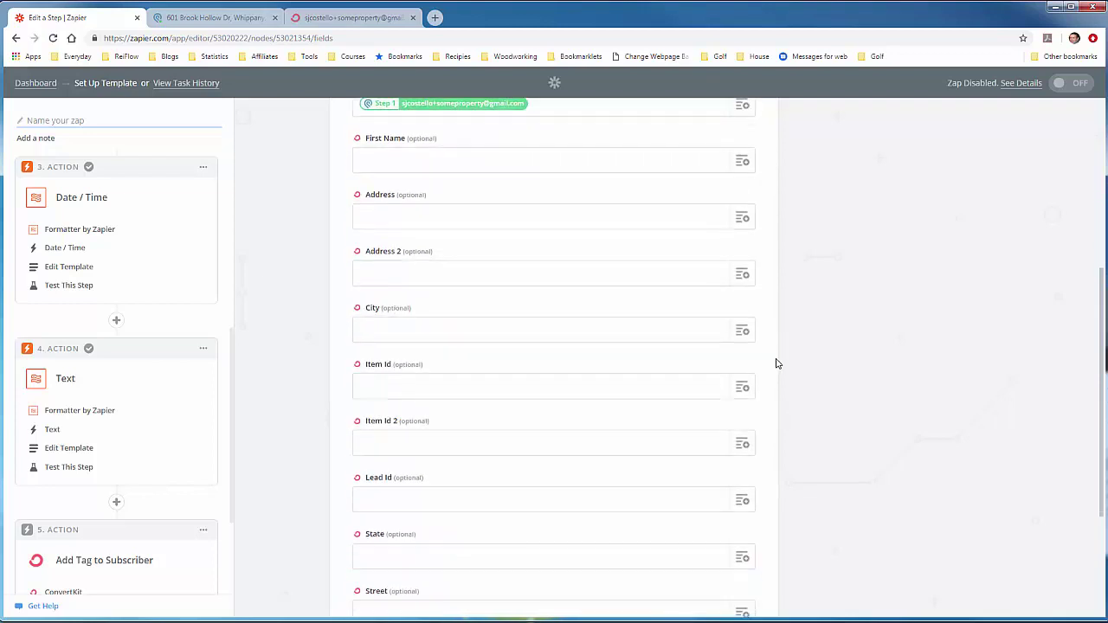
scroll(776, 363, "down", 3)
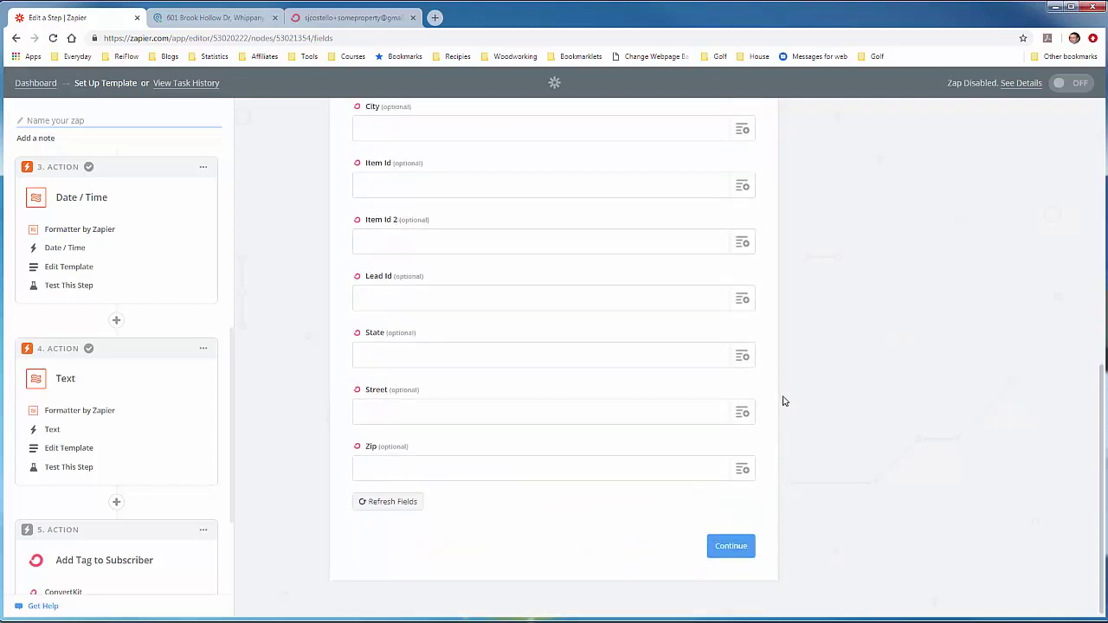
Step: Send the Add Tag test to ConvertKit and bring up the subscriber record
left_click(737, 554)
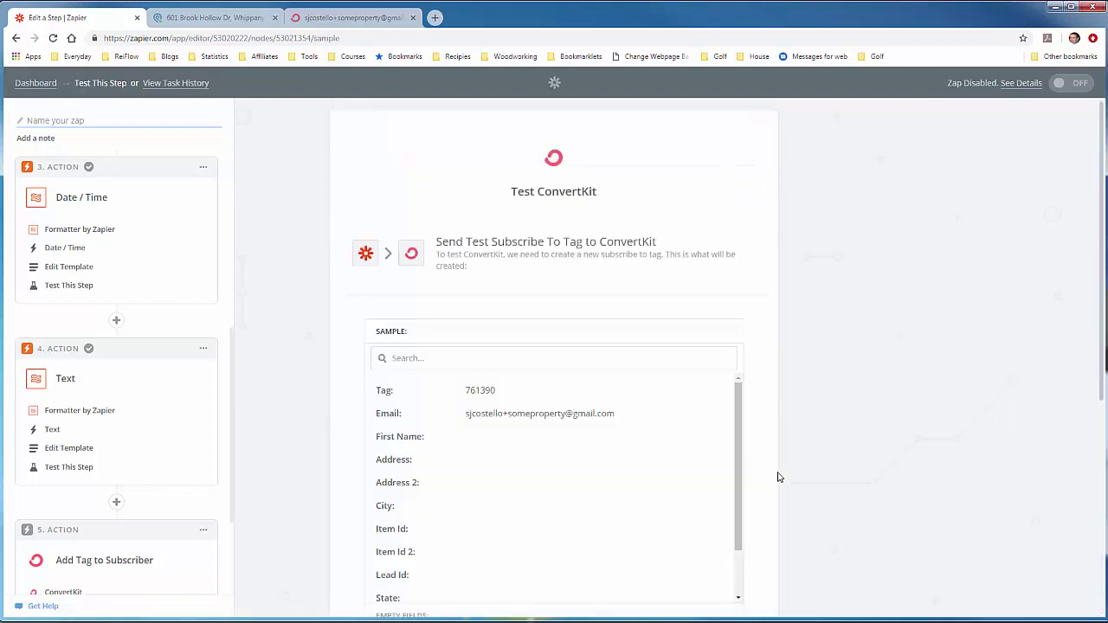
scroll(773, 476, "down", 3)
scroll(769, 484, "down", 1)
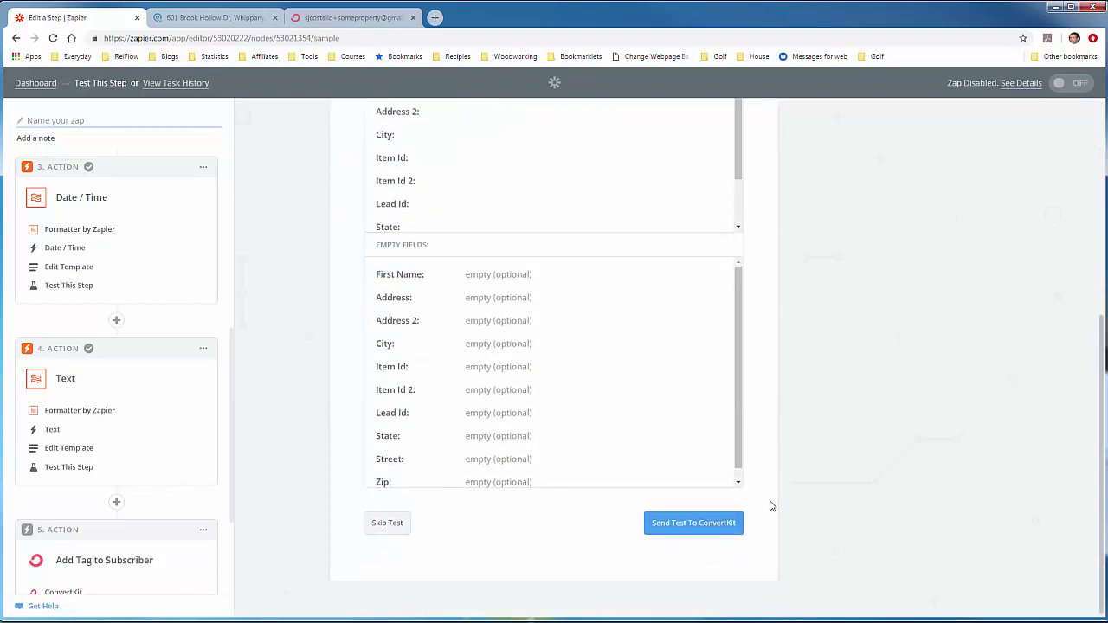
left_click(675, 525)
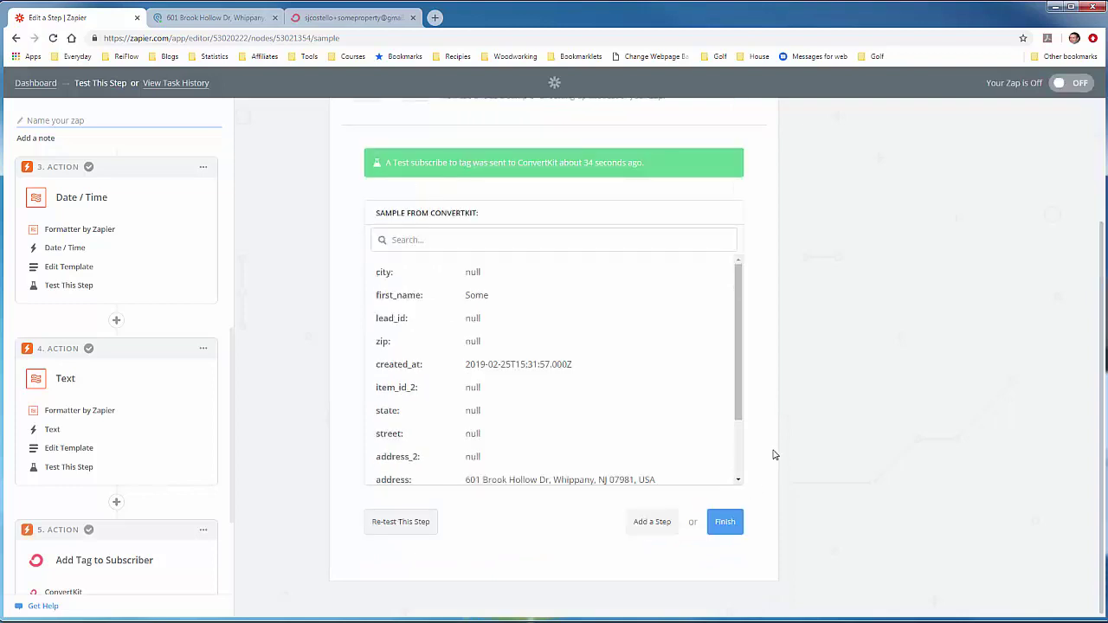
left_click(329, 19)
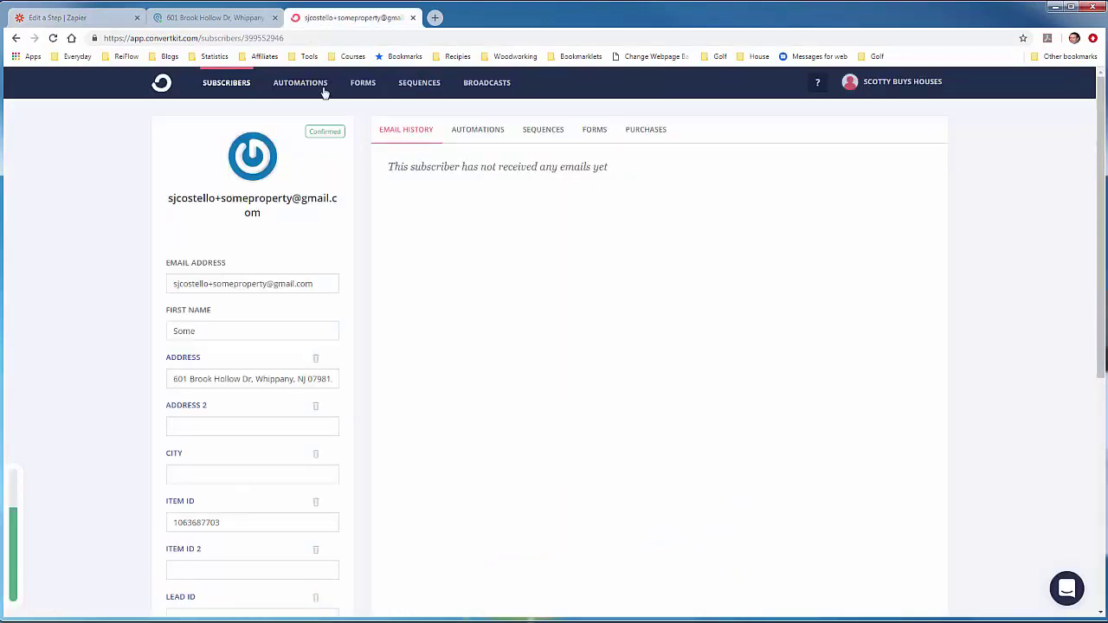
Step: Refresh the ConvertKit subscriber to confirm the Podio - New Lead tag, then return to Zapier
left_click(54, 38)
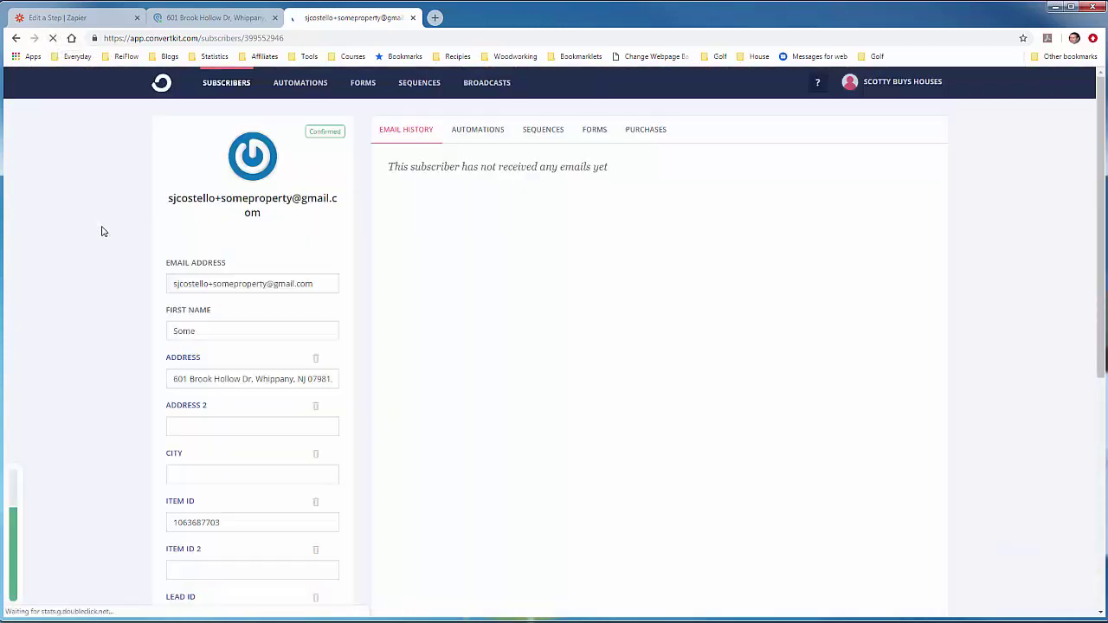
scroll(116, 255, "down", 5)
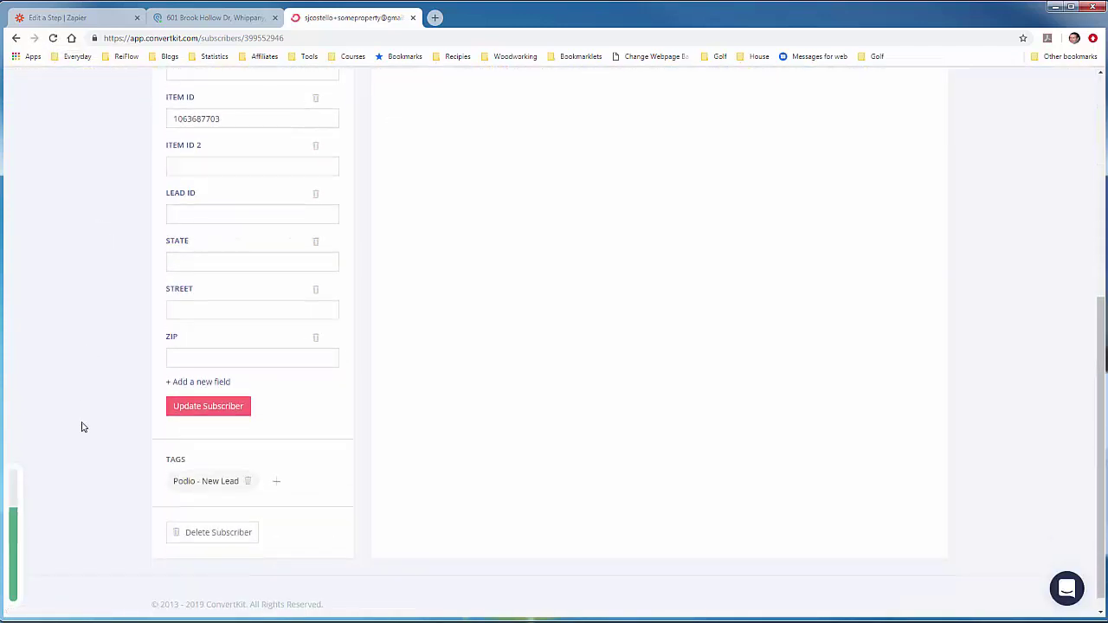
mouse_move(192, 484)
left_click(86, 19)
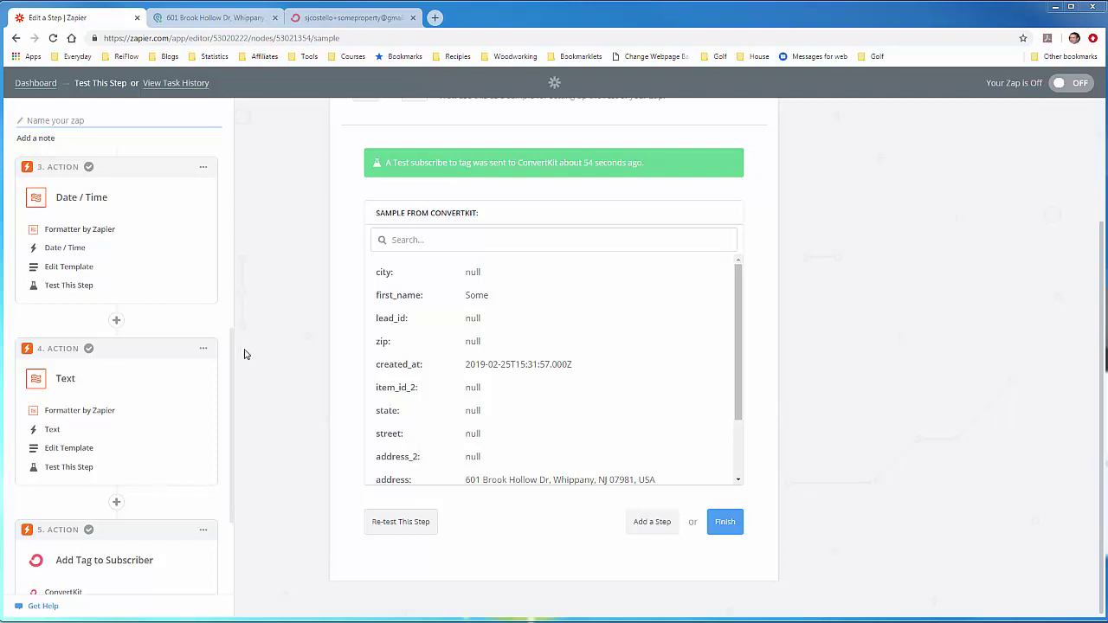
Step: Add a Podio Update Item step using the tested ConvertKit Tutorial account
left_click(641, 522)
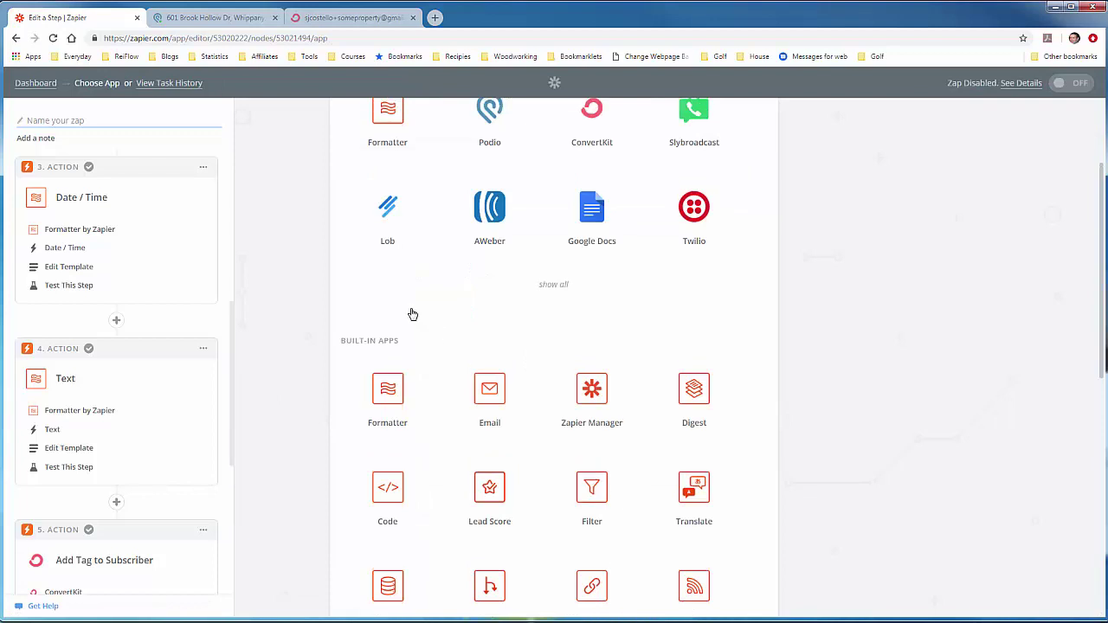
left_click(470, 290)
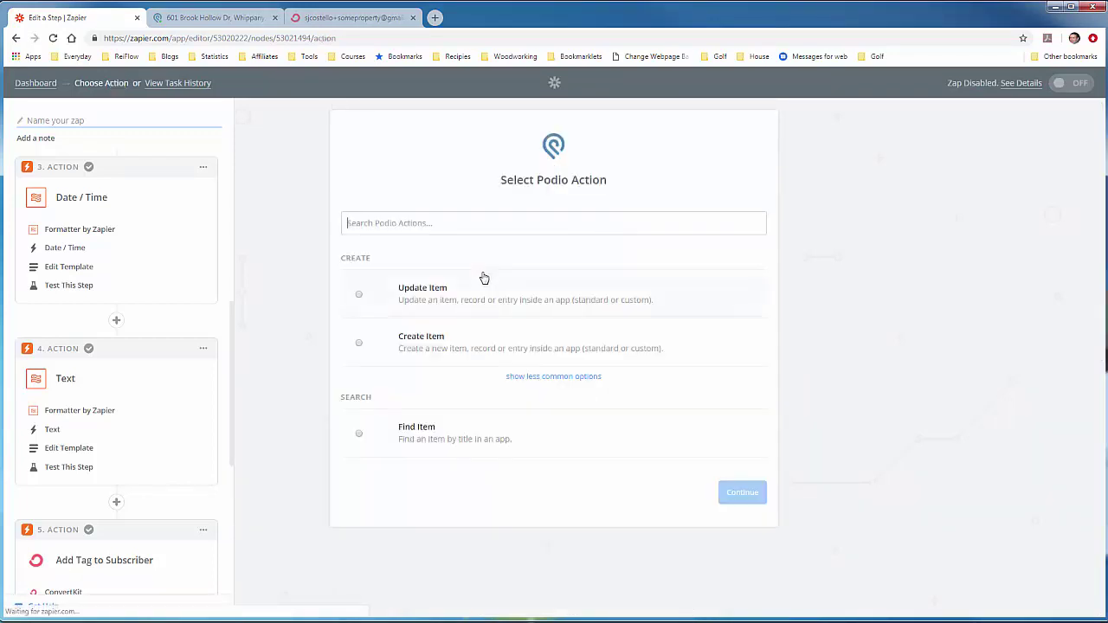
left_click(407, 301)
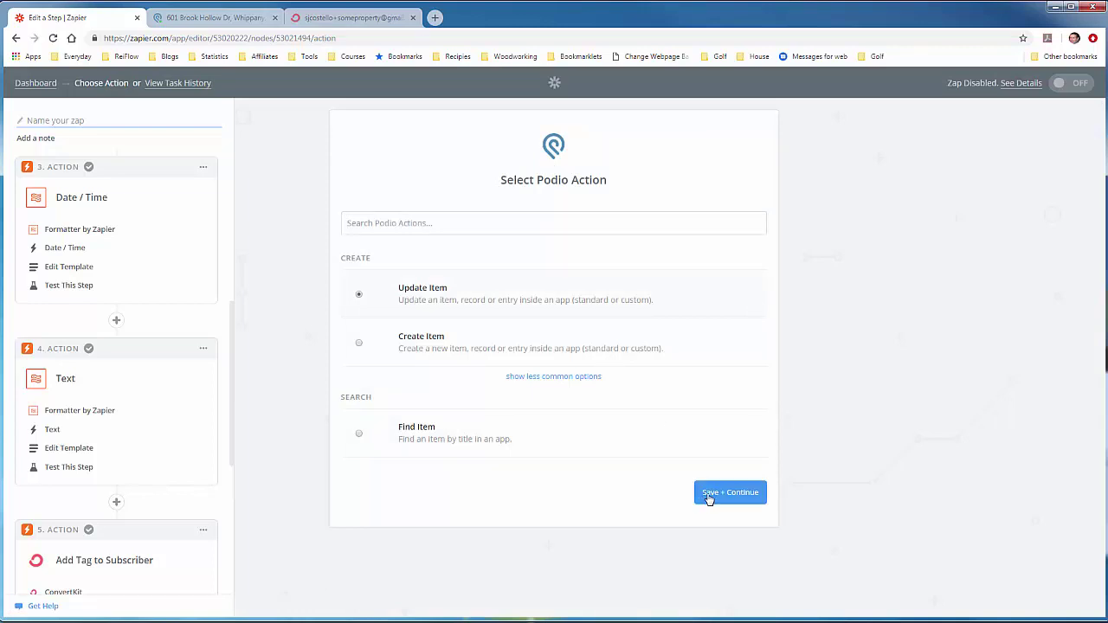
left_click(708, 495)
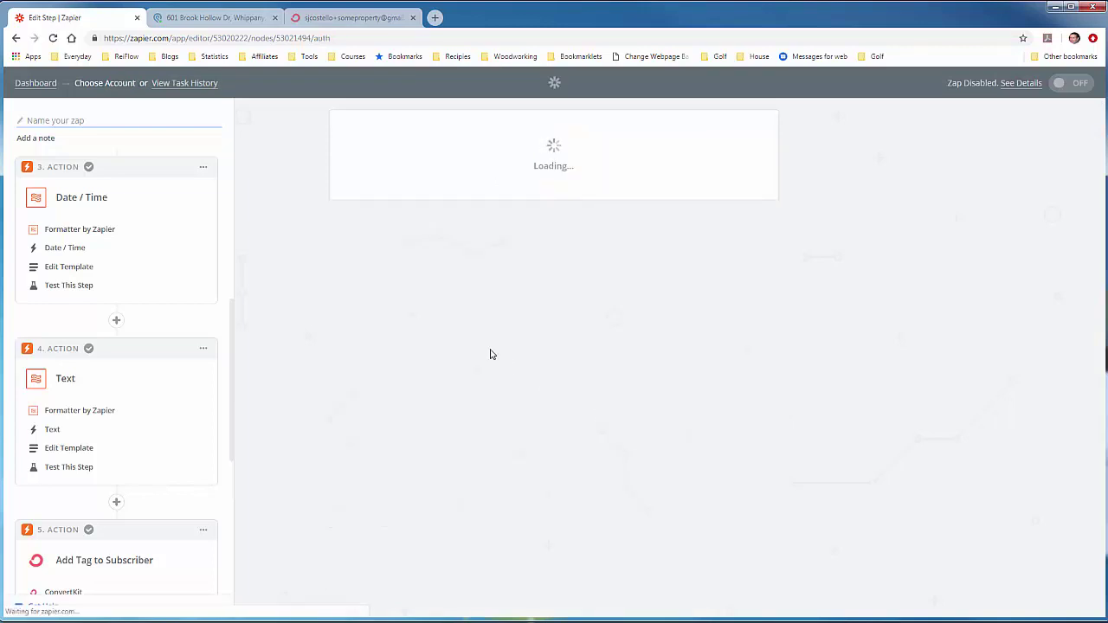
scroll(490, 353, "down", 2)
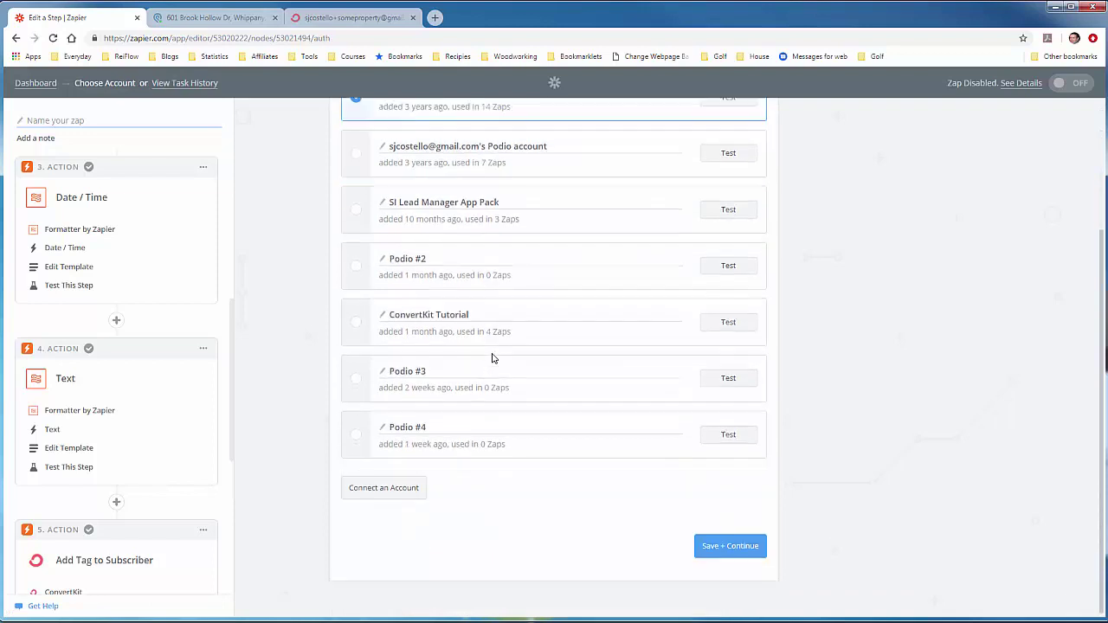
left_click(357, 324)
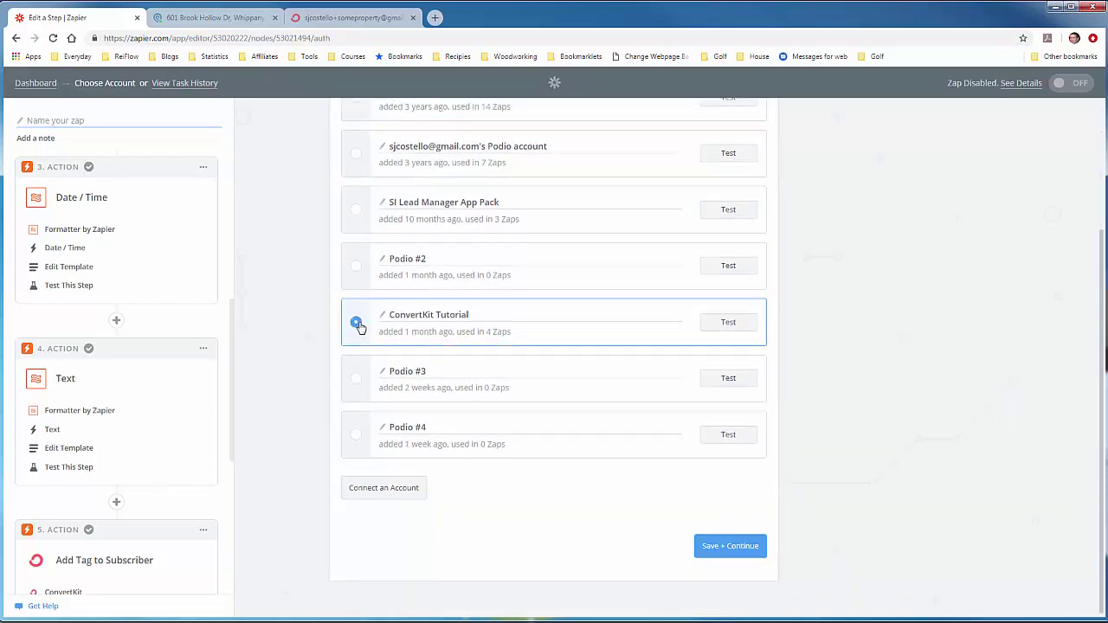
left_click(735, 329)
left_click(709, 545)
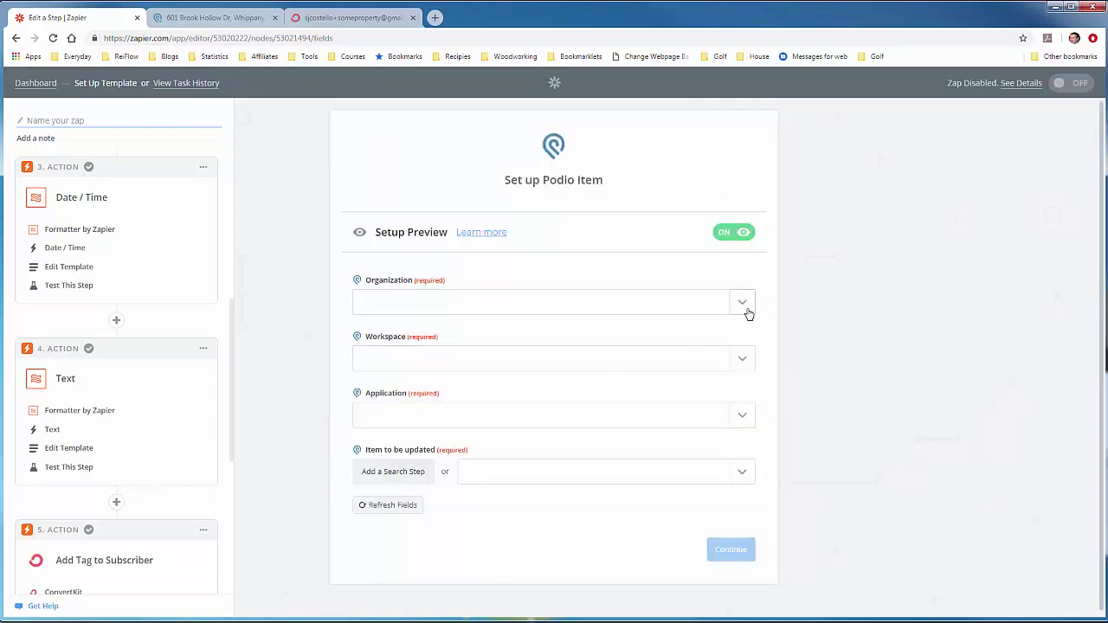
Step: Target the Struggling Investor organization, SI Lead Manager - Tutorial workspace and Properties app
left_click(747, 310)
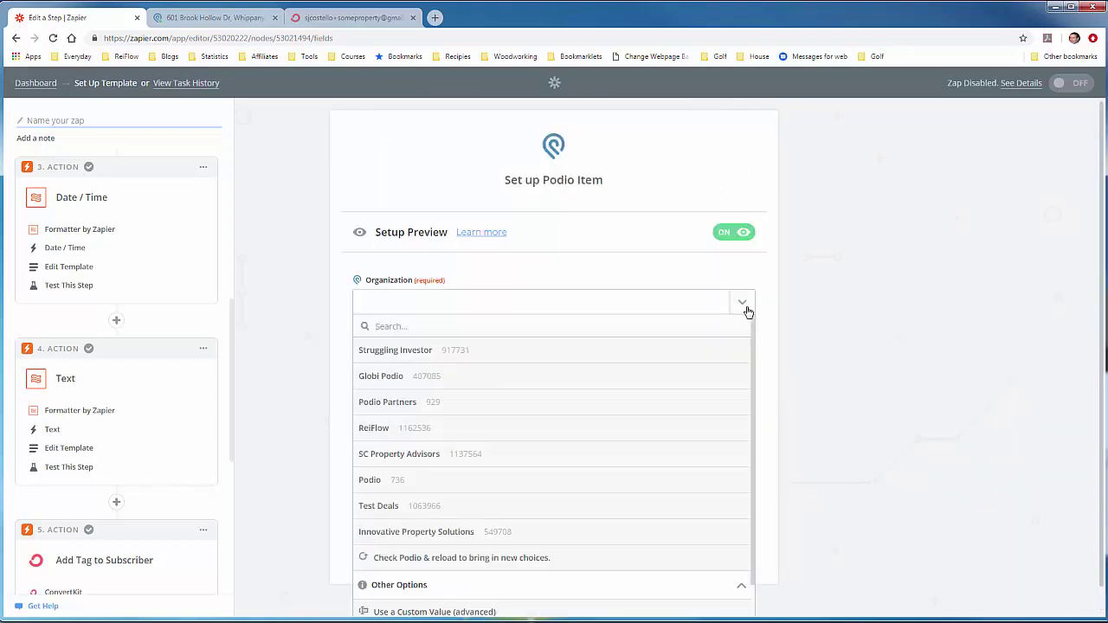
left_click(491, 349)
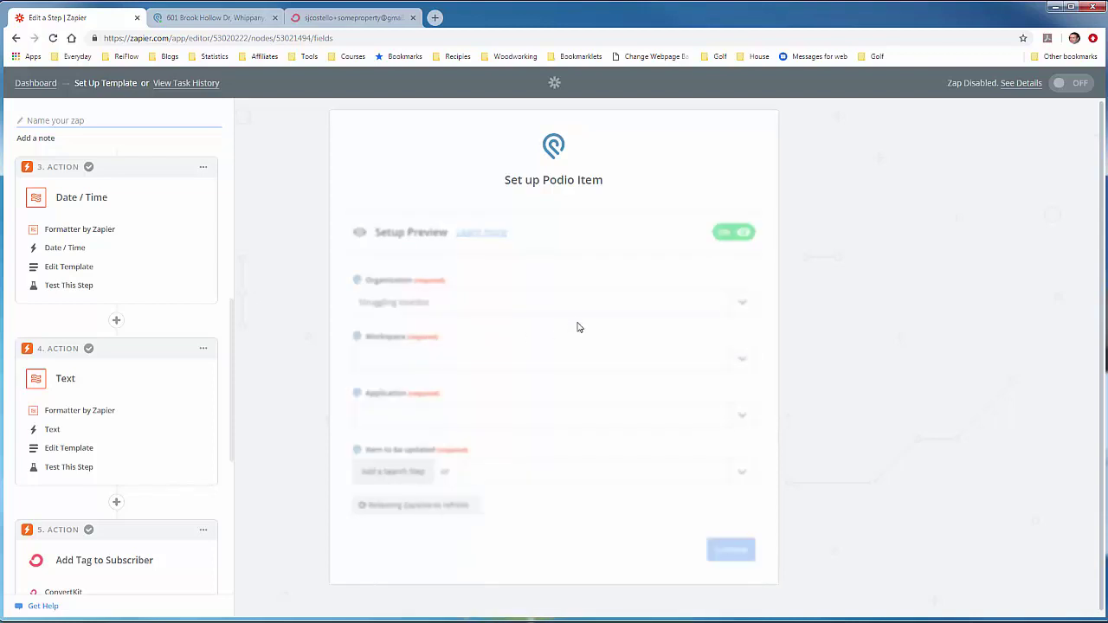
left_click(734, 358)
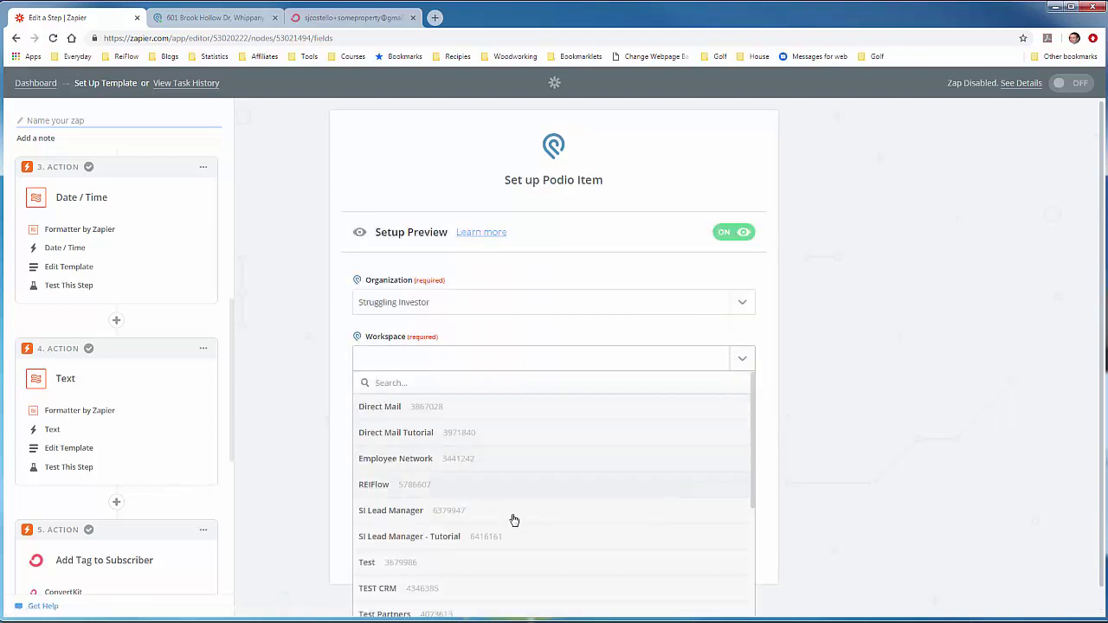
left_click(507, 536)
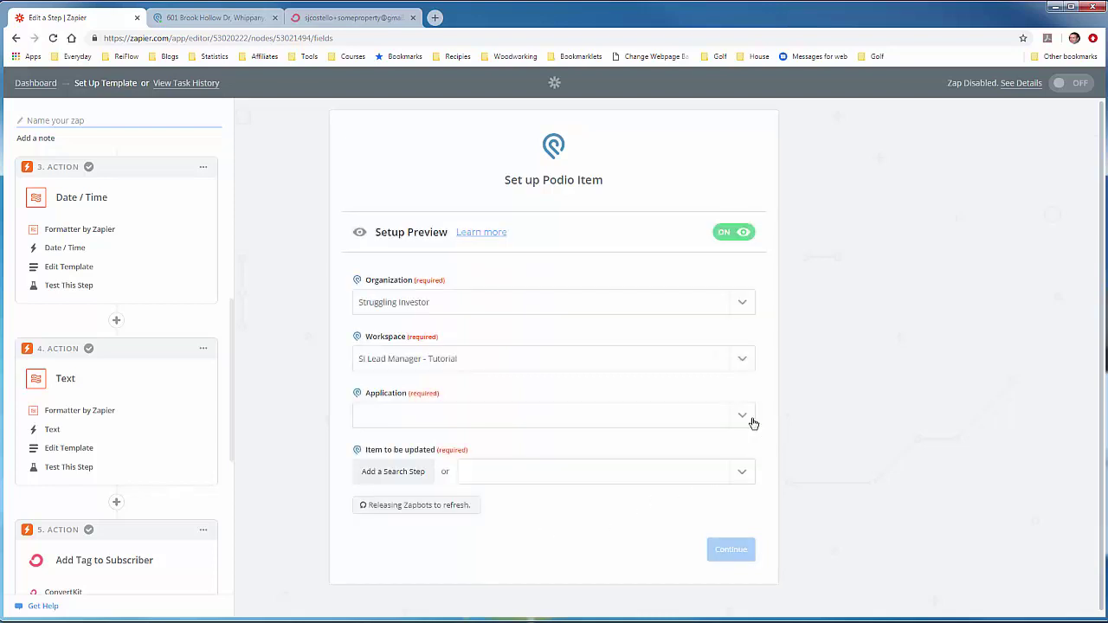
left_click(750, 419)
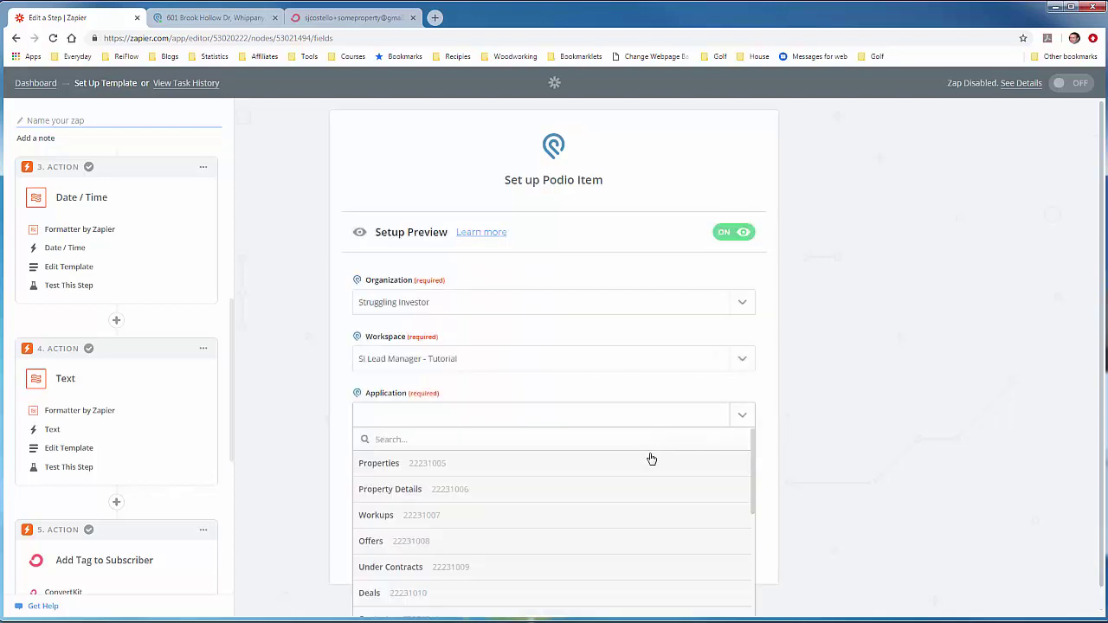
left_click(651, 461)
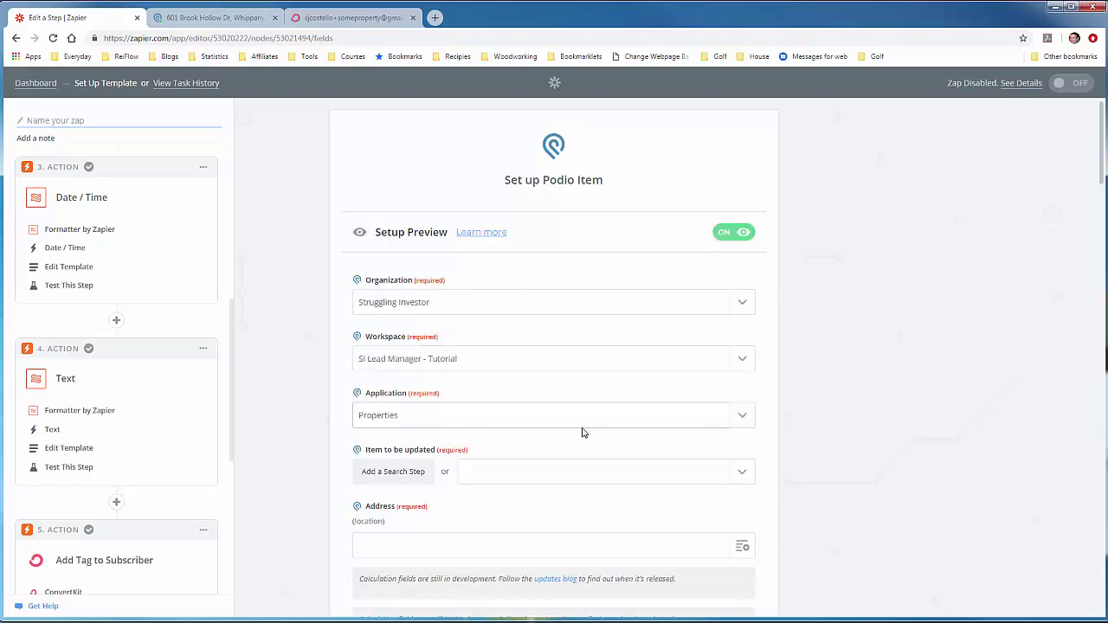
scroll(583, 433, "down", 1)
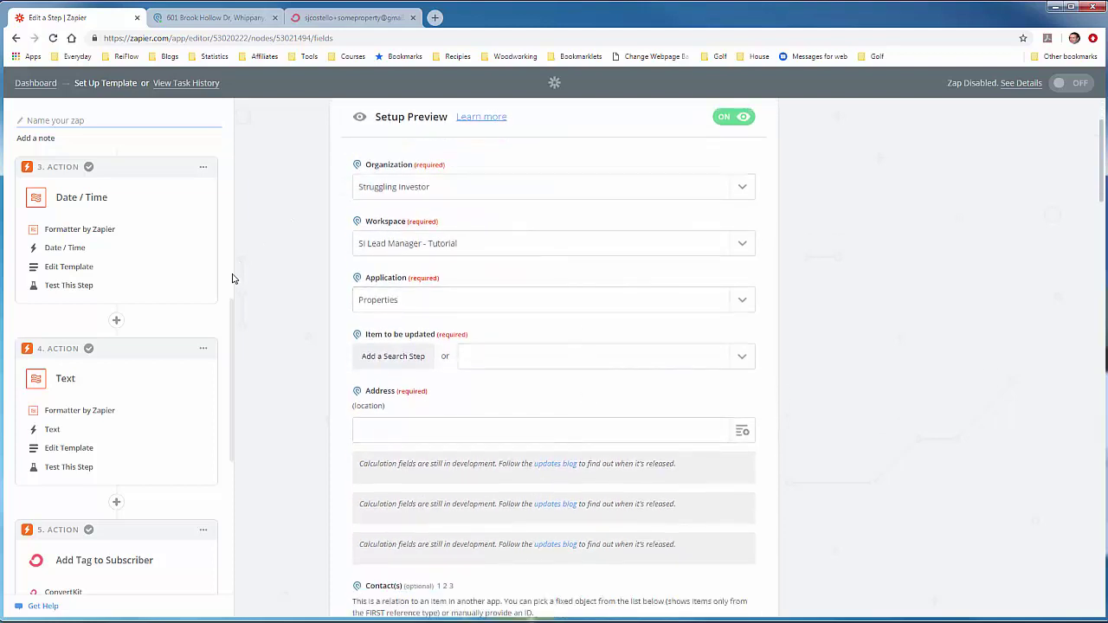
left_click_drag(230, 310, 208, 174)
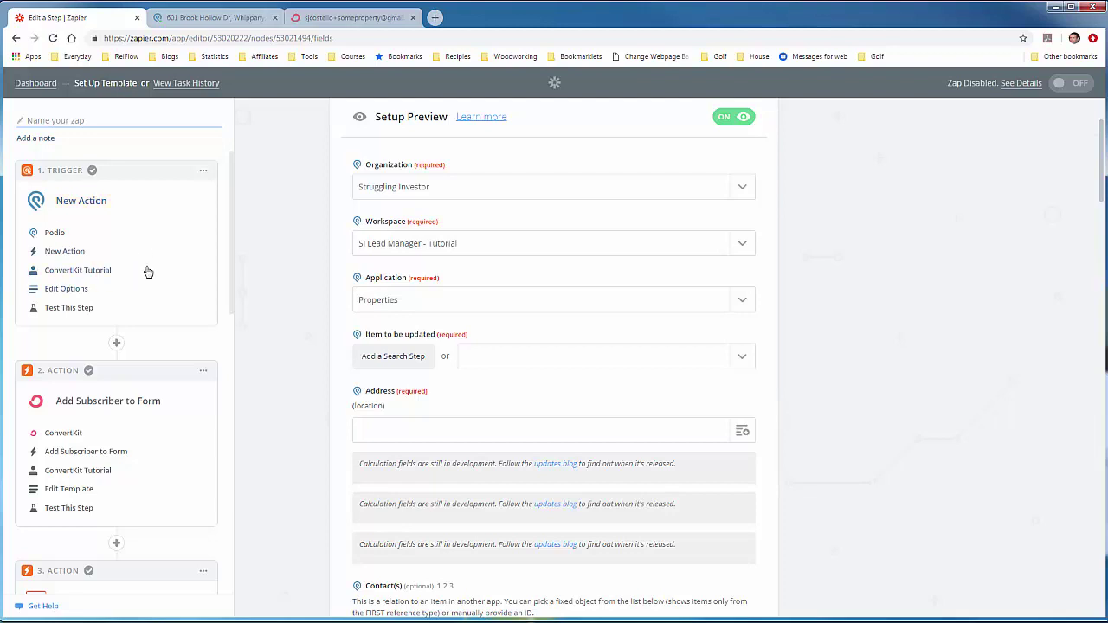
left_click_drag(231, 231, 243, 409)
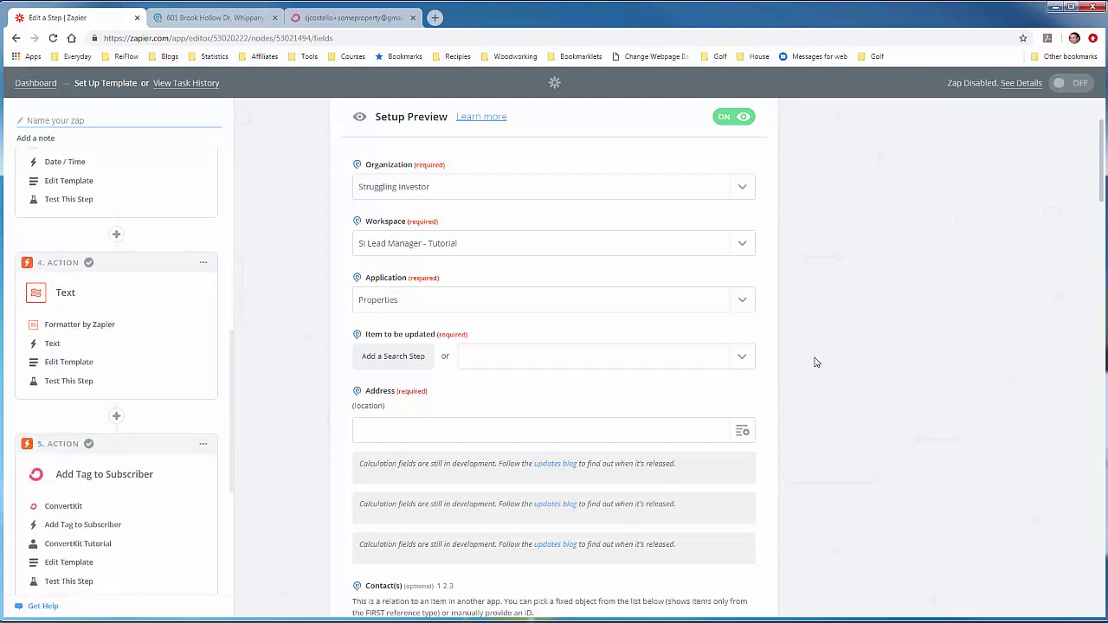
left_click(743, 358)
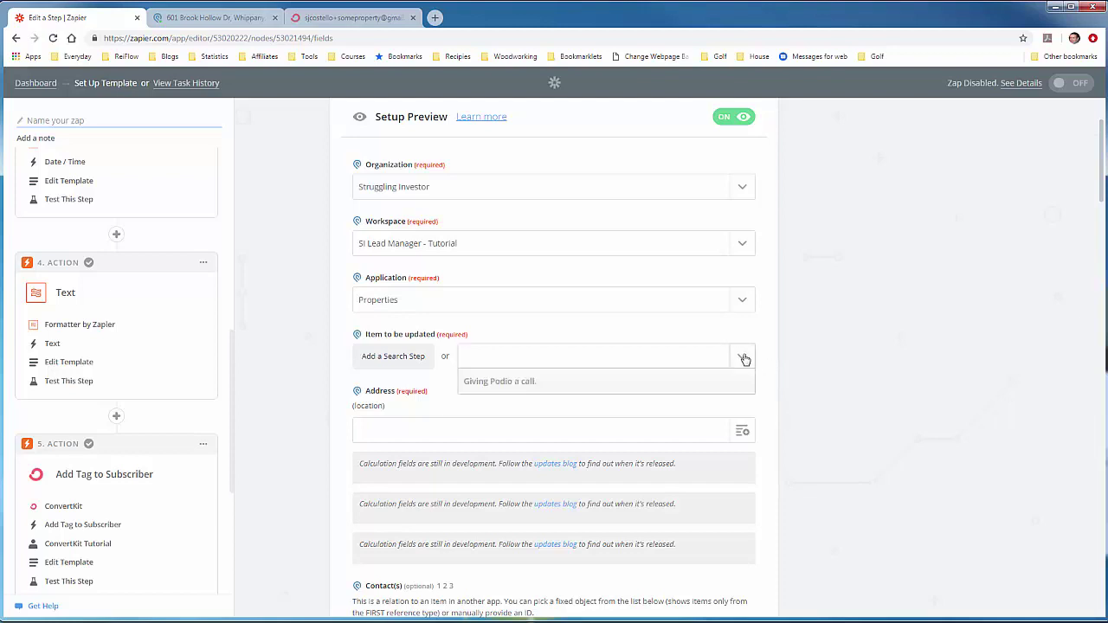
scroll(653, 483, "down", 5)
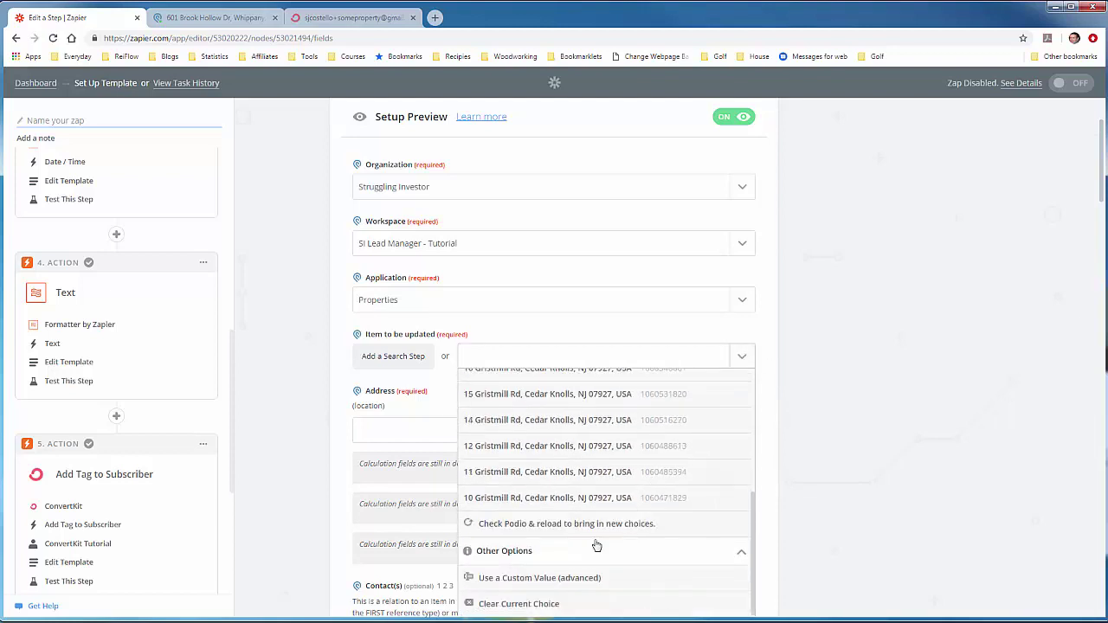
left_click(569, 579)
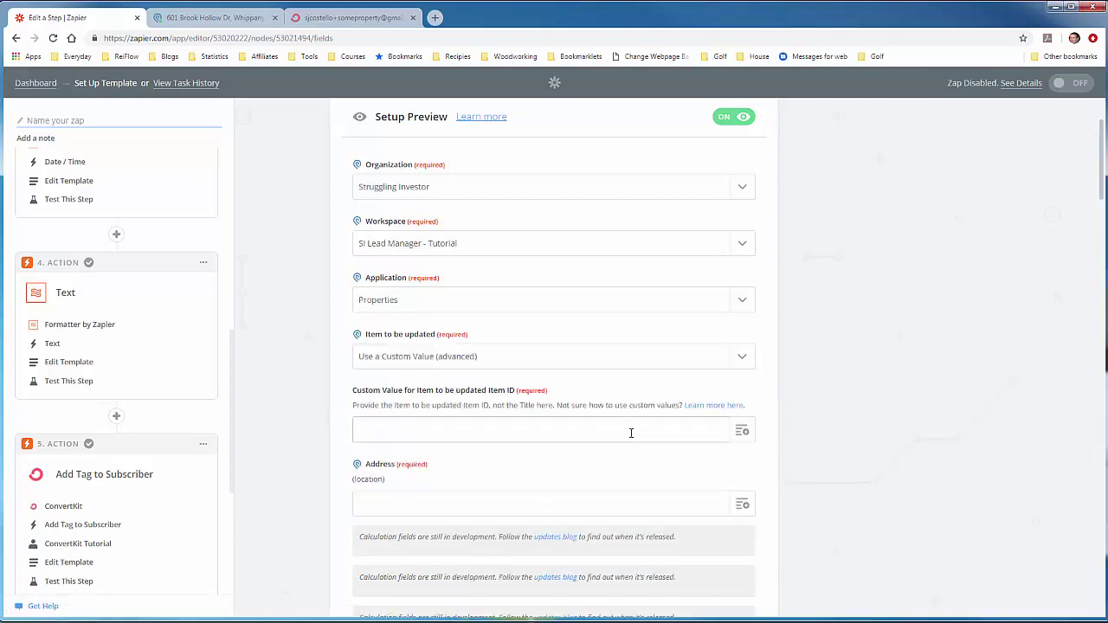
left_click(742, 431)
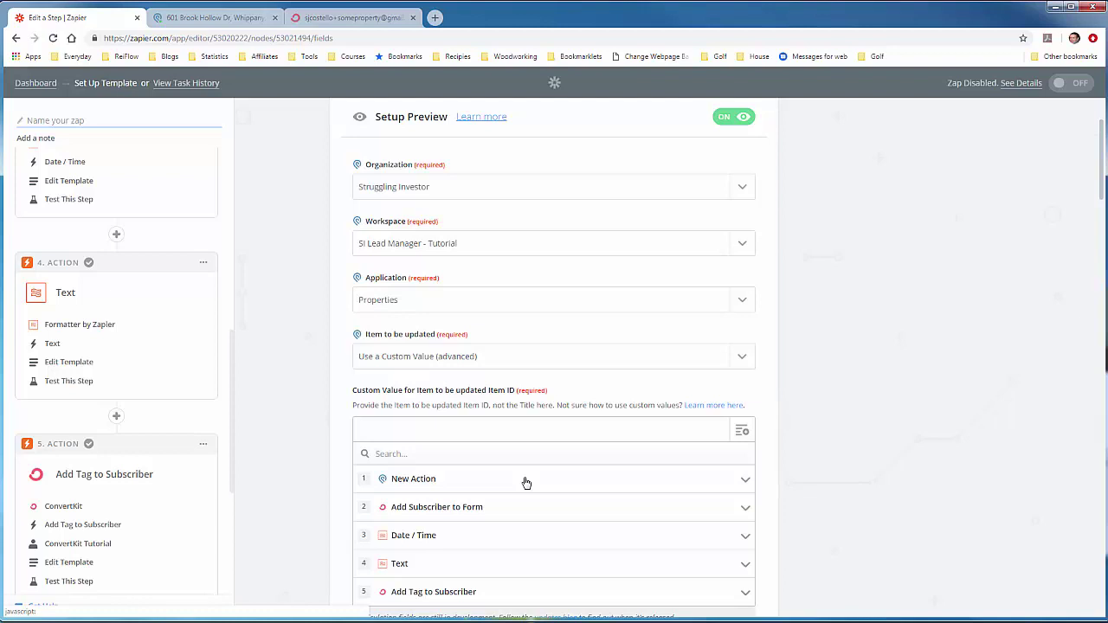
type("item Id")
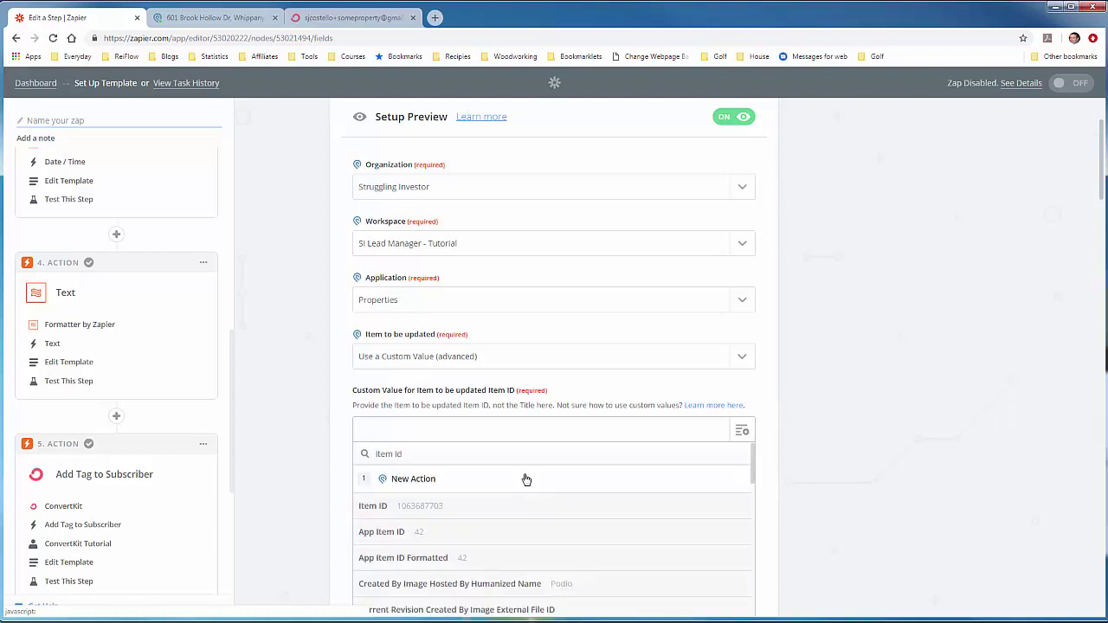
left_click(416, 509)
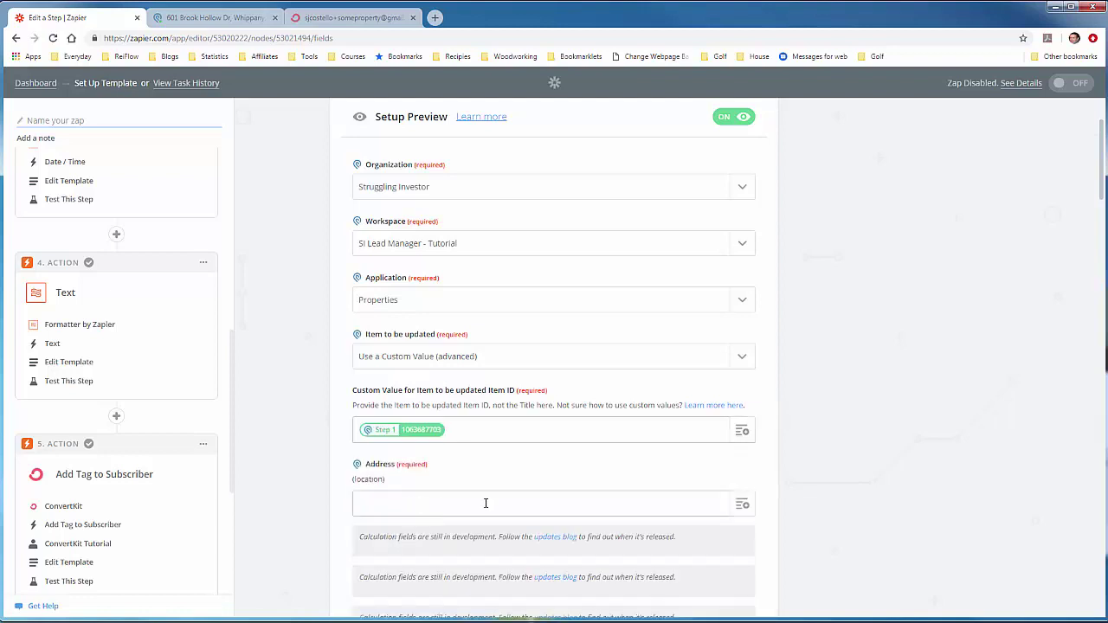
scroll(613, 481, "down", 2)
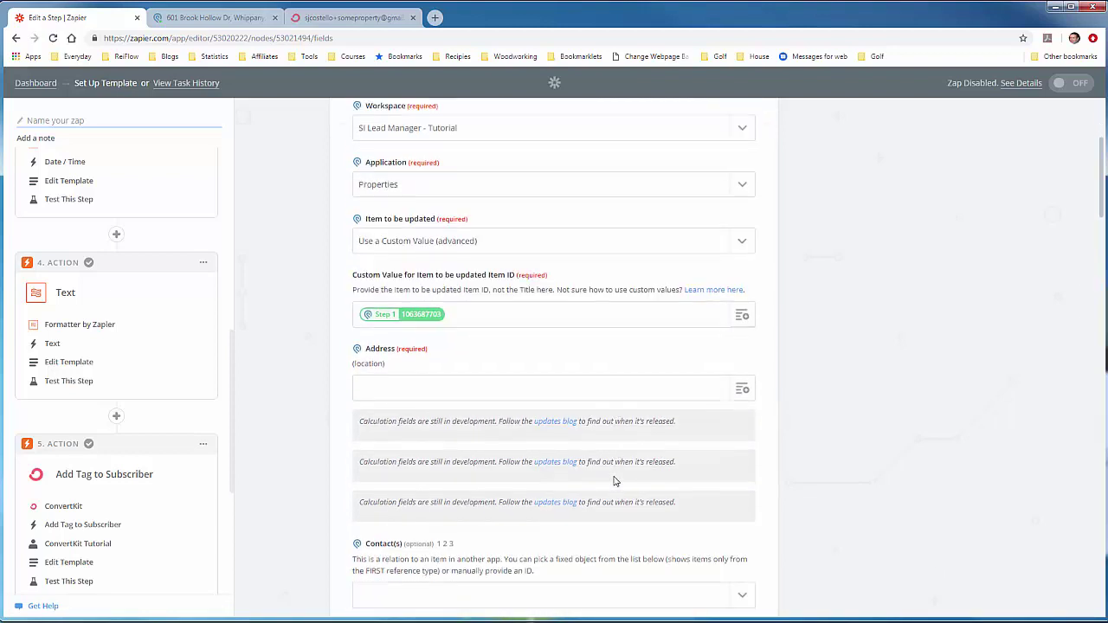
scroll(614, 481, "down", 1)
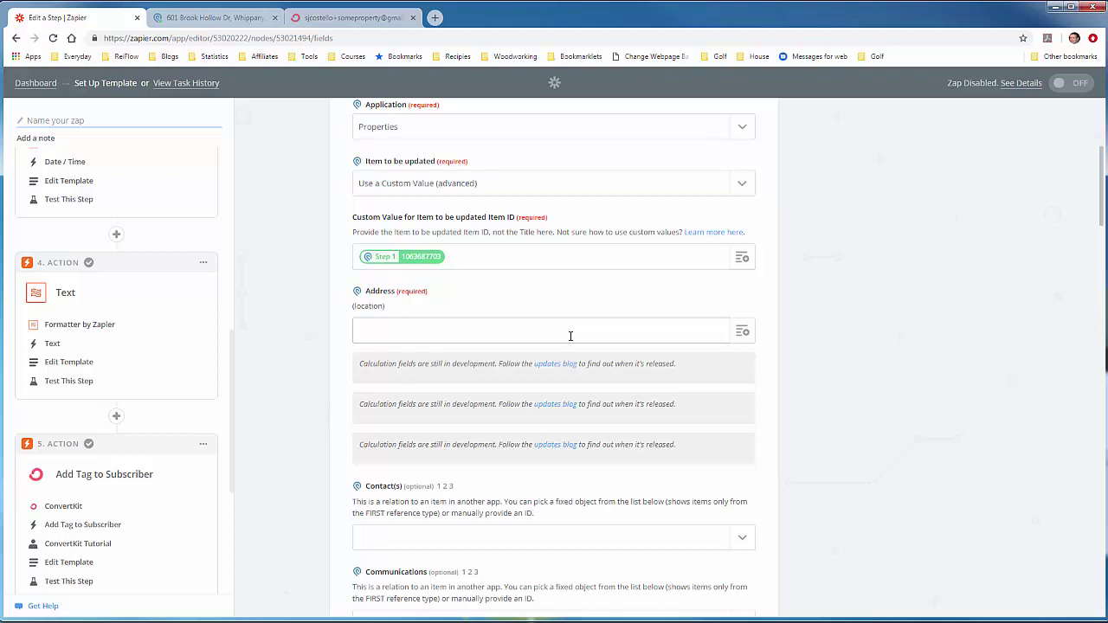
left_click(741, 332)
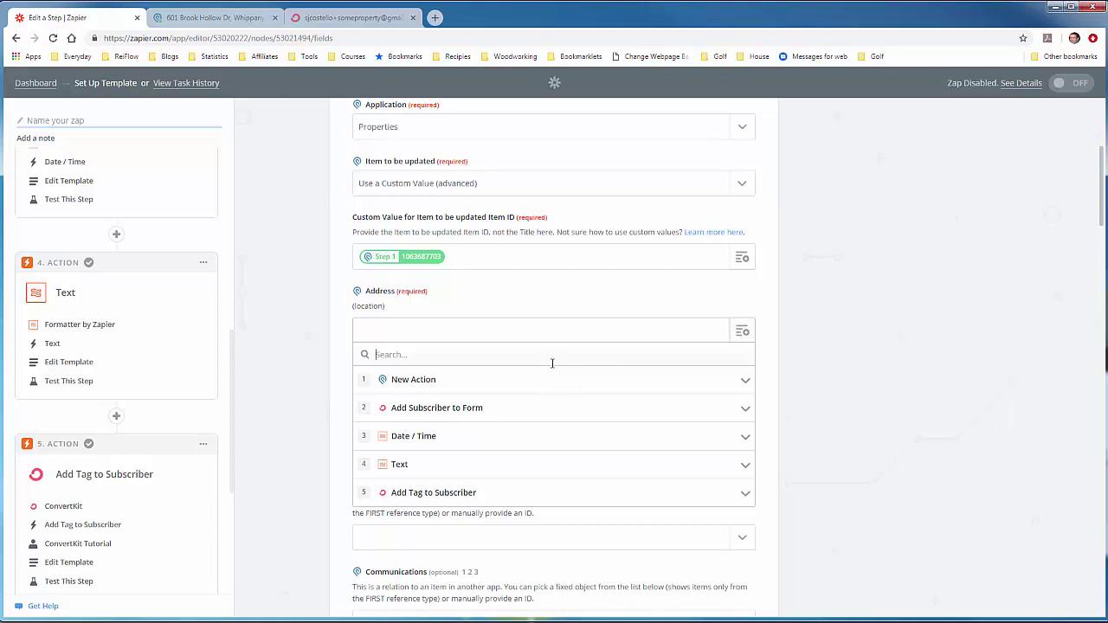
Step: Fill Address with step 1's Fields Address 2 Formatted value
type("address")
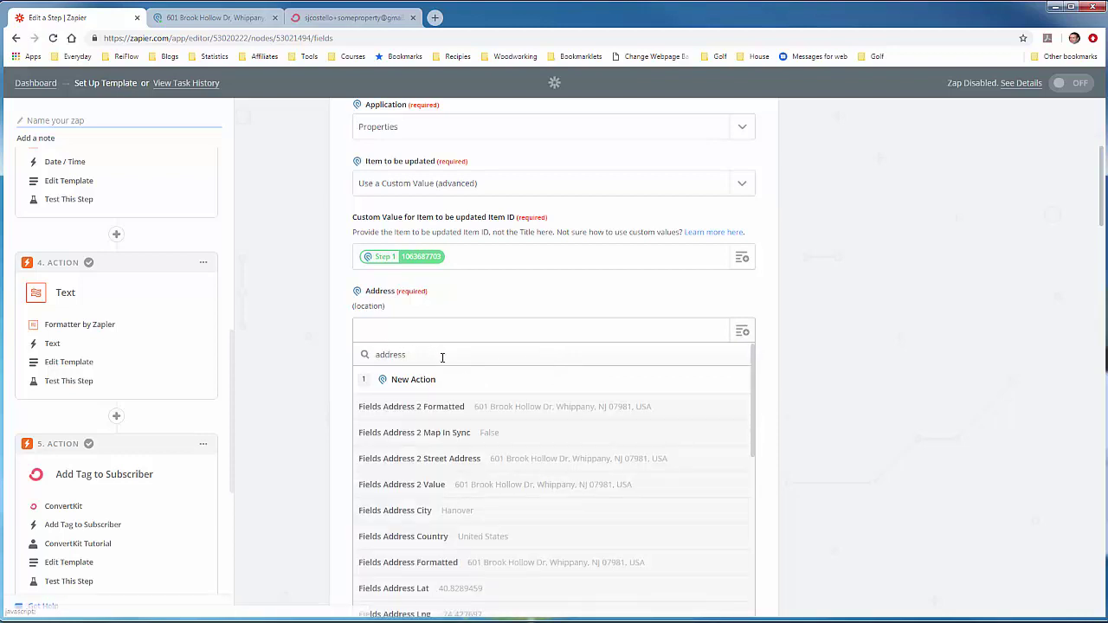
left_click(510, 418)
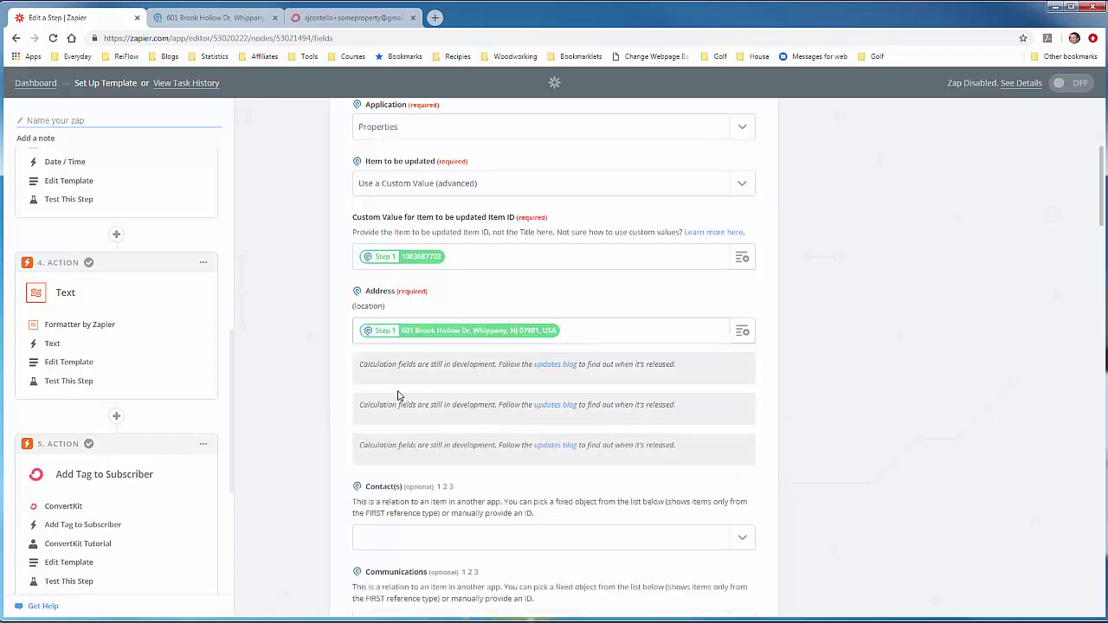
scroll(341, 389, "down", 2)
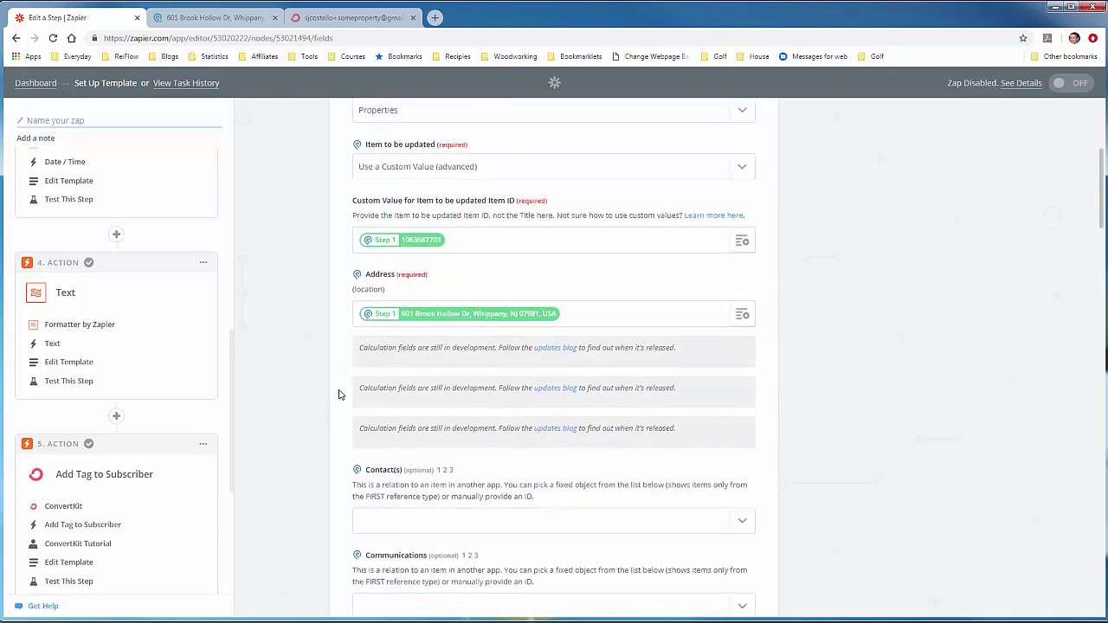
scroll(339, 394, "down", 1)
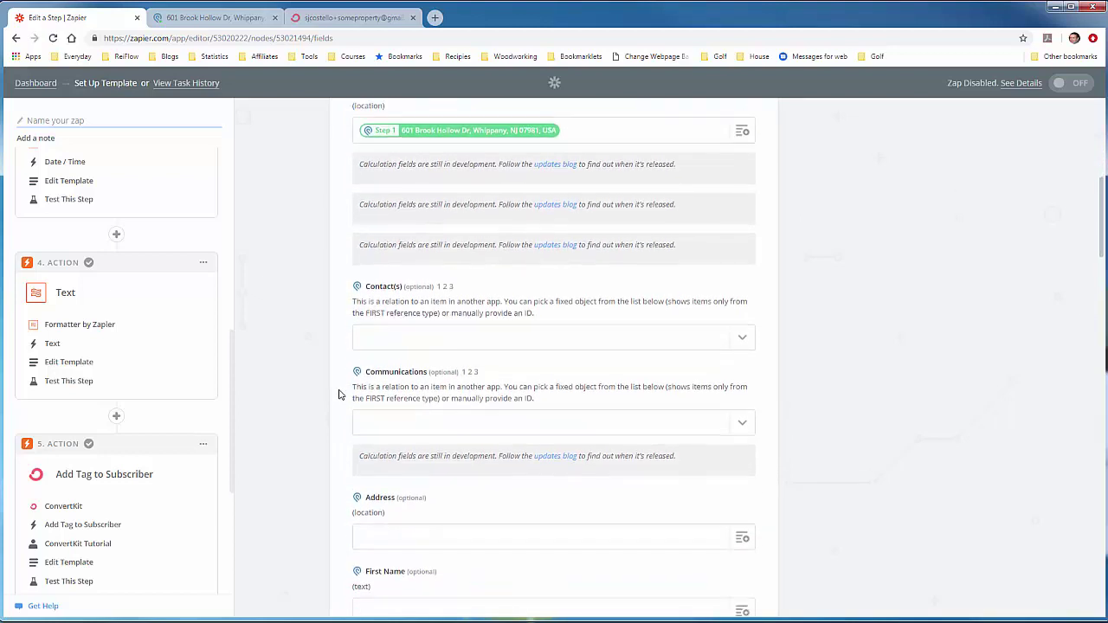
scroll(339, 394, "down", 1)
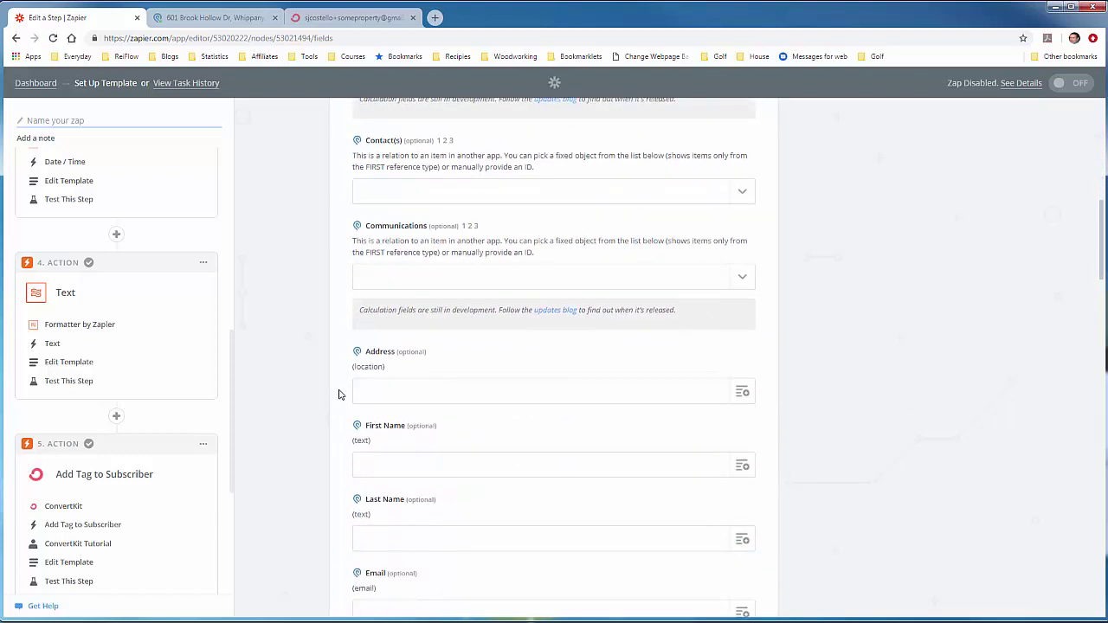
scroll(339, 394, "down", 3)
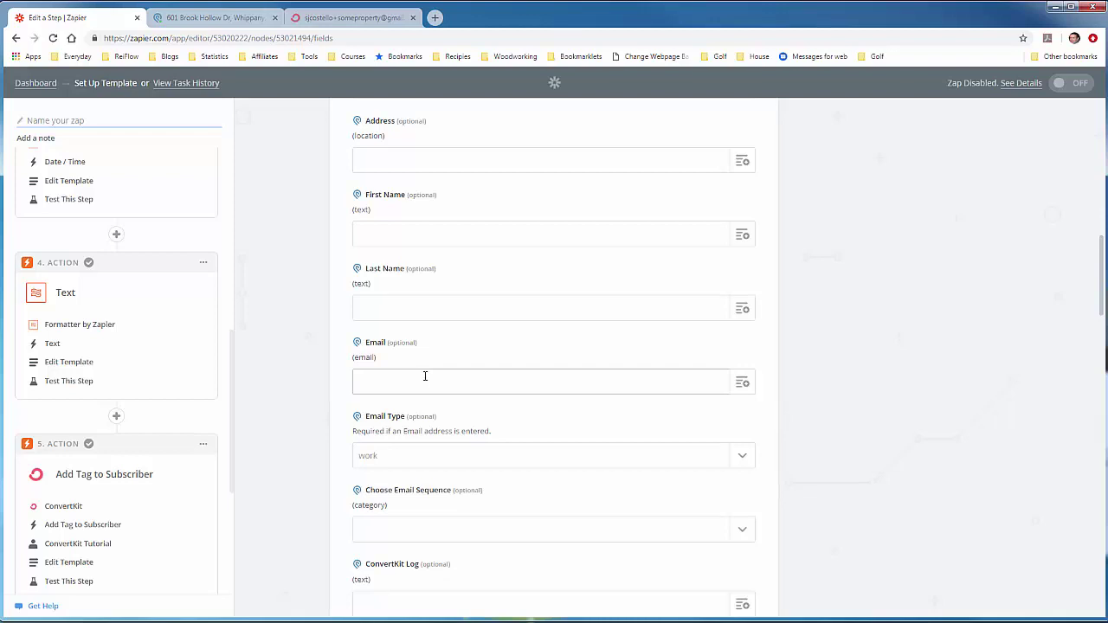
Step: Keep Email Type as work and map step 1's Fields Email 2 Value into Email
left_click(387, 460)
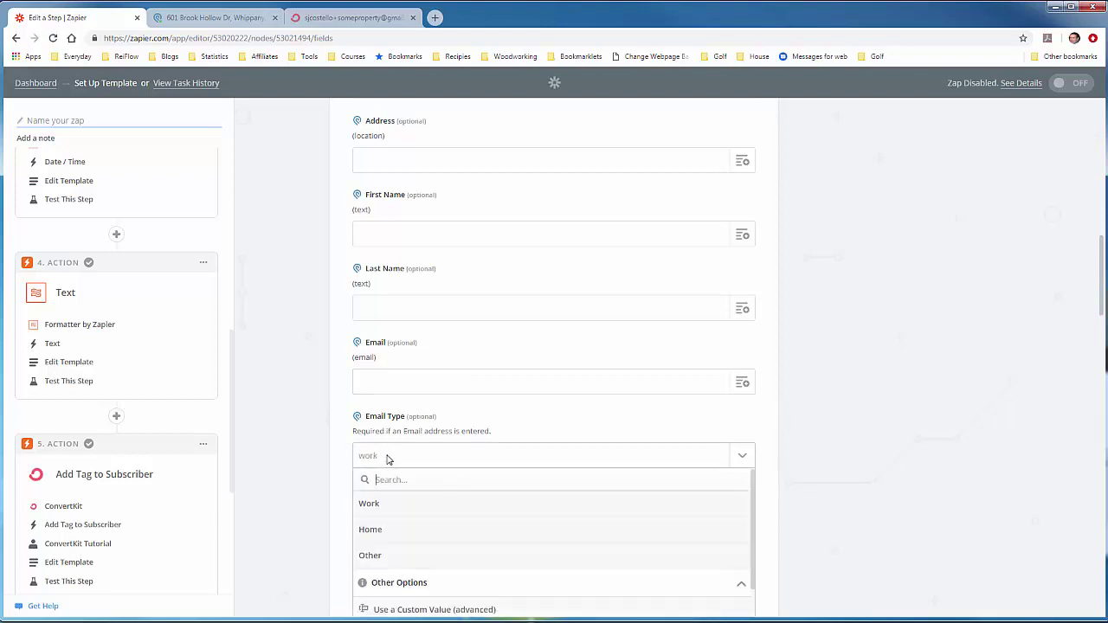
left_click(386, 460)
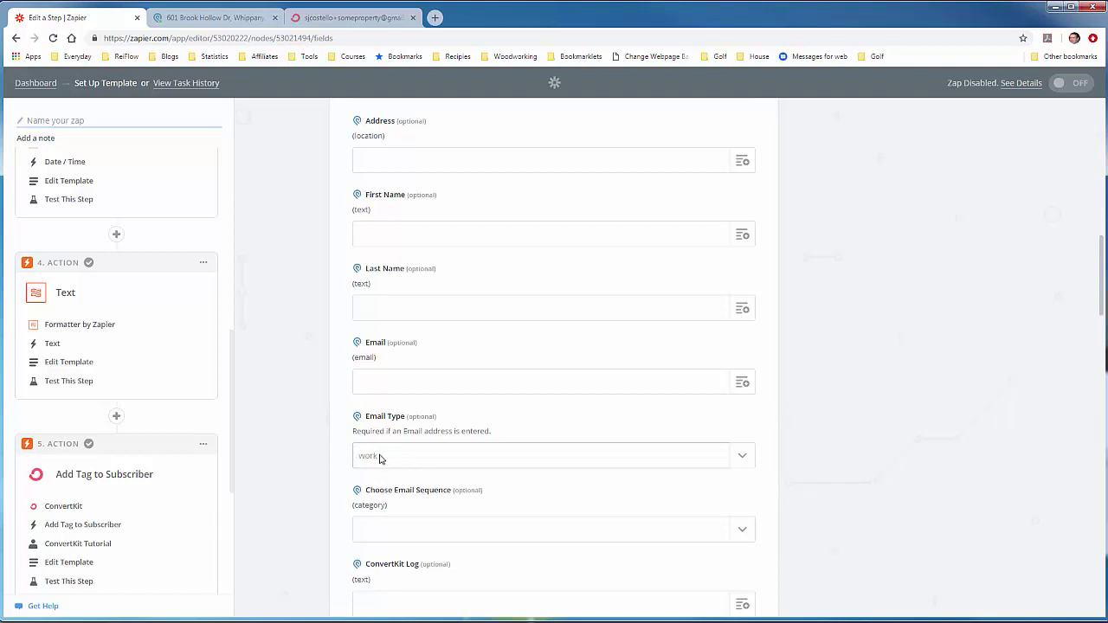
left_click(737, 387)
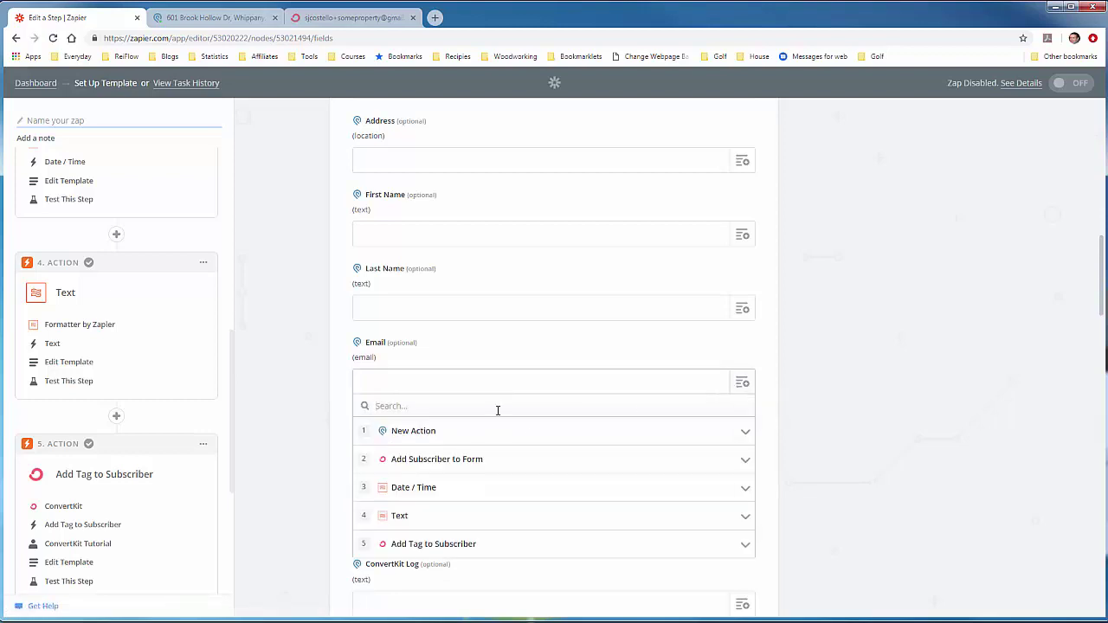
type("Email")
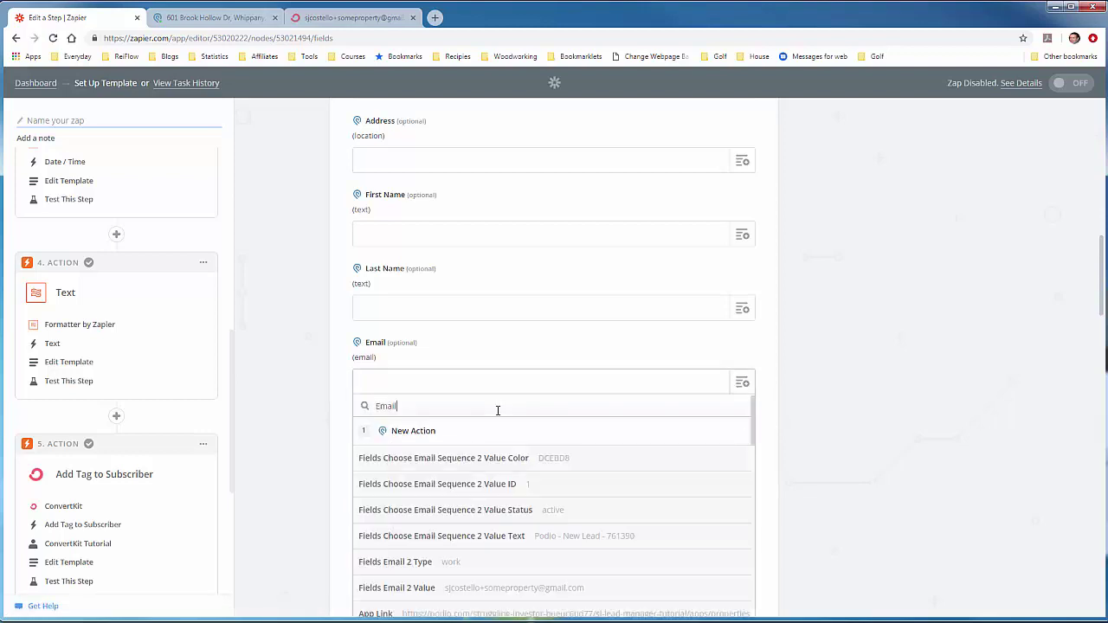
left_click(439, 589)
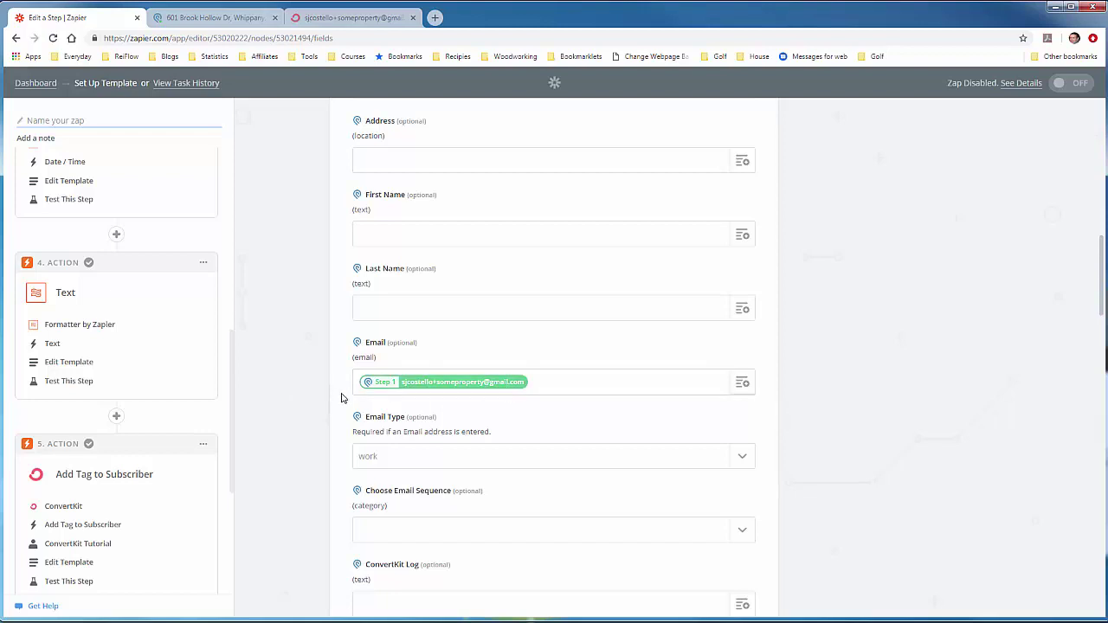
scroll(342, 398, "down", 1)
scroll(342, 398, "down", 5)
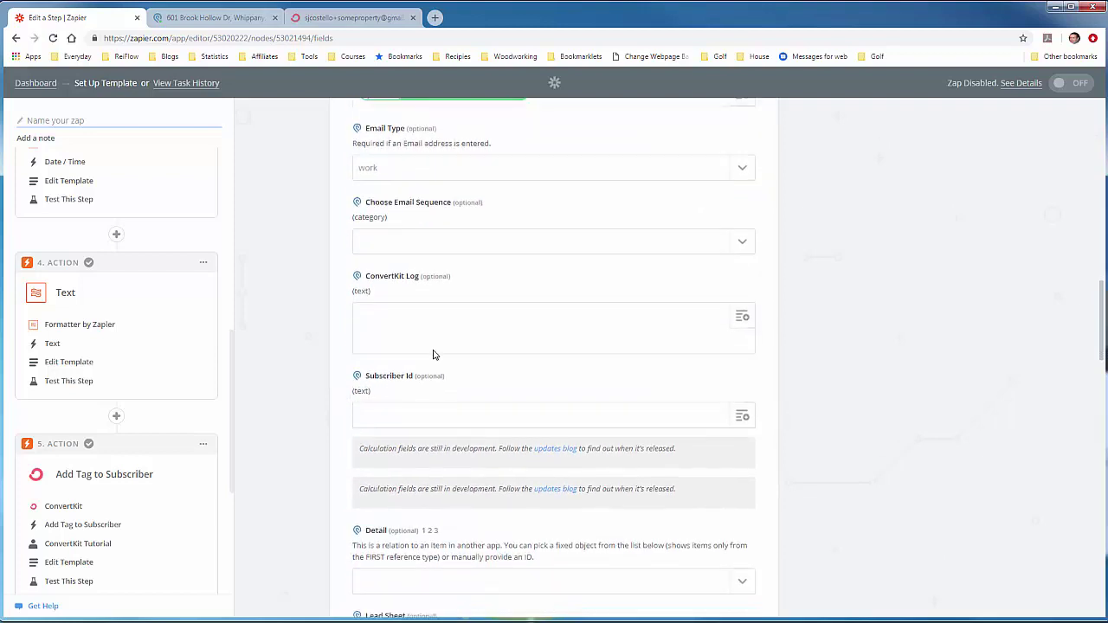
Step: Copy the ConvertKit Log HTML code from the WordPress tutorial post back into Zapier view
left_click(438, 325)
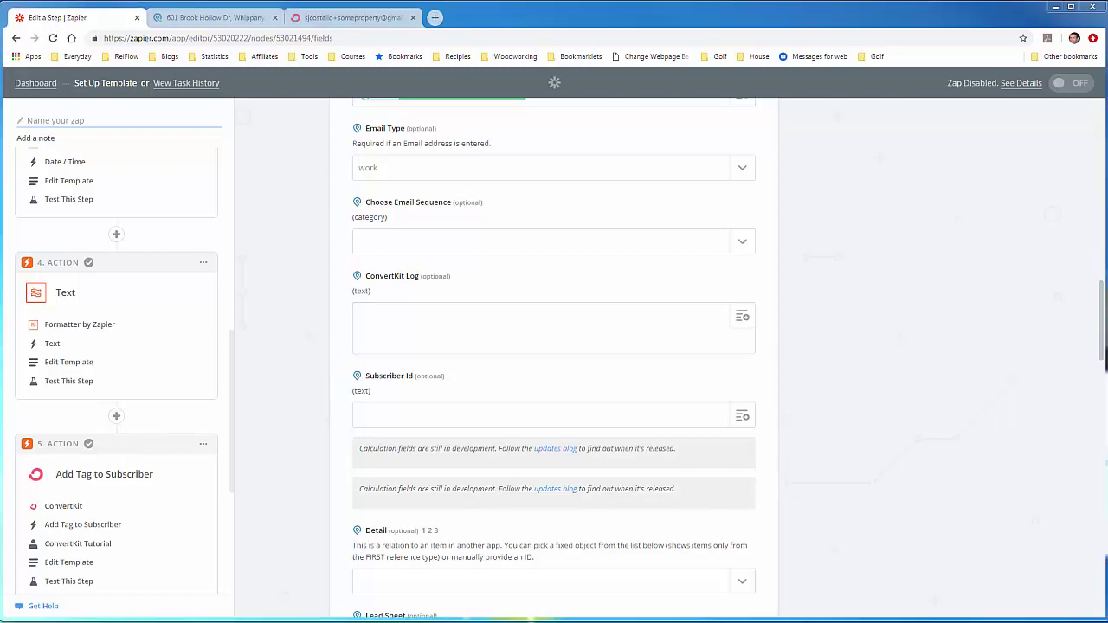
left_click_drag(0, 17, 592, 22)
left_click(535, 498)
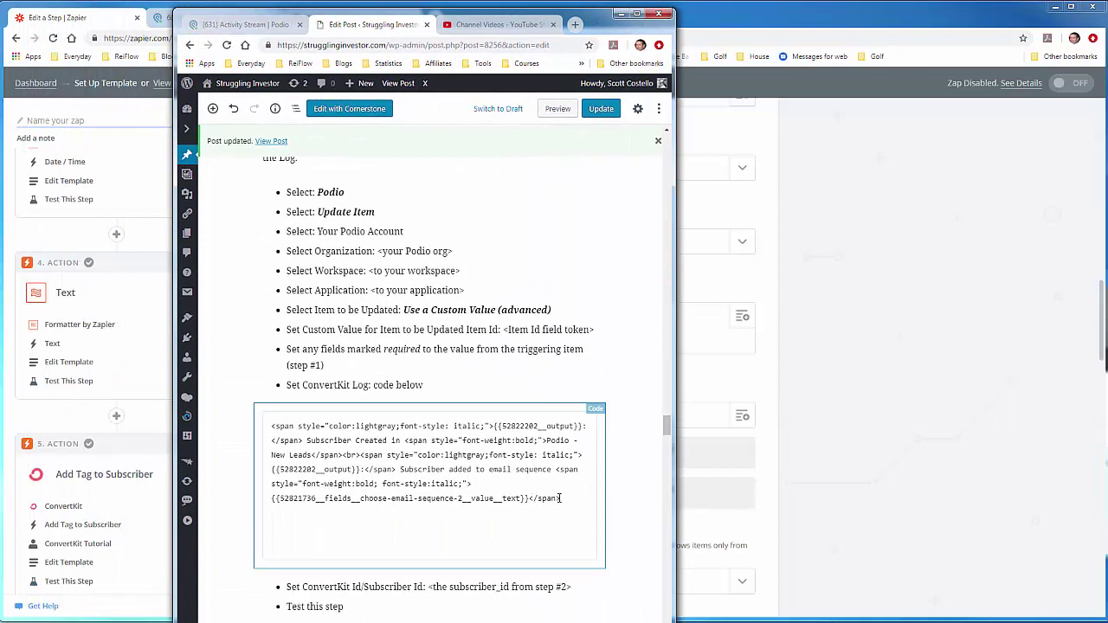
left_click_drag(560, 499, 267, 431)
right_click(303, 436)
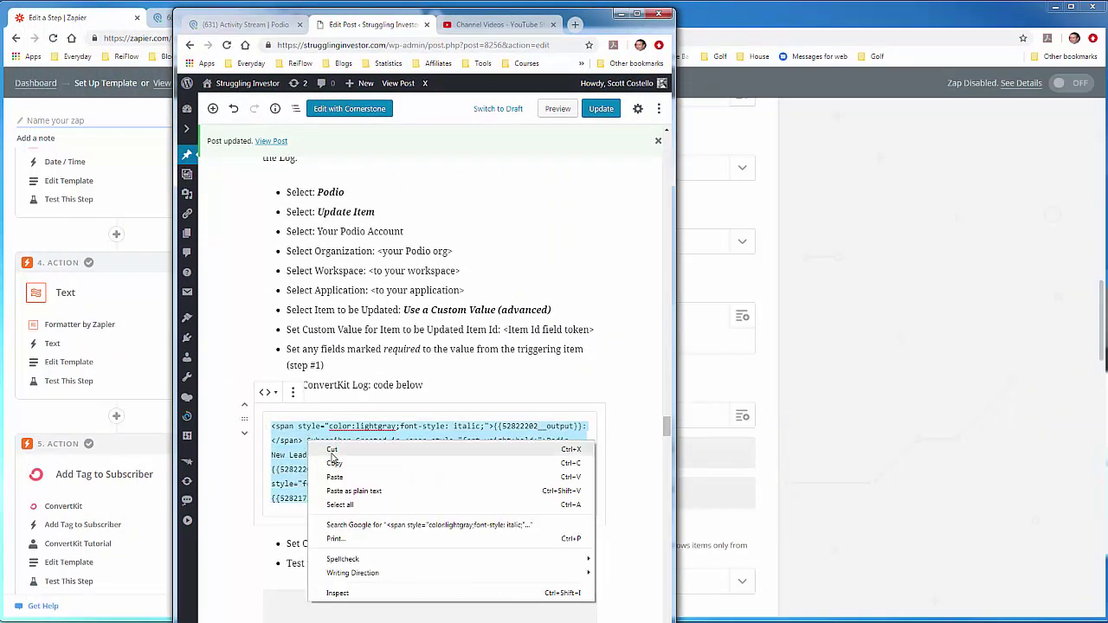
left_click(334, 459)
left_click_drag(596, 21, 0, 10)
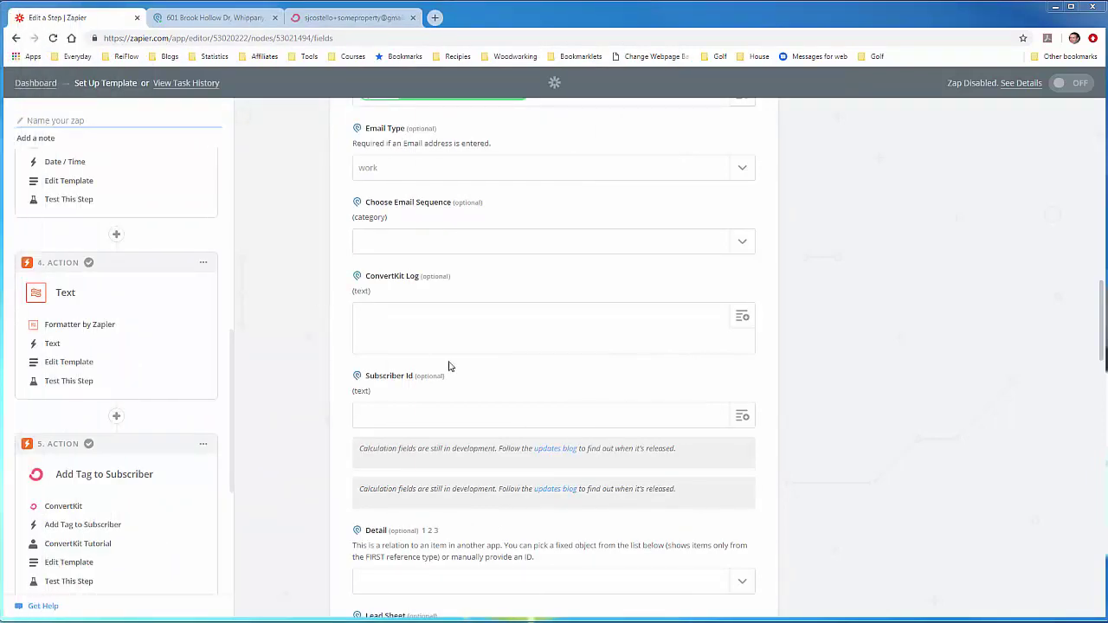
left_click(486, 340)
Step: Paste the HTML log into ConvertKit Log and replace the first No data with the Date / Time output
right_click(488, 334)
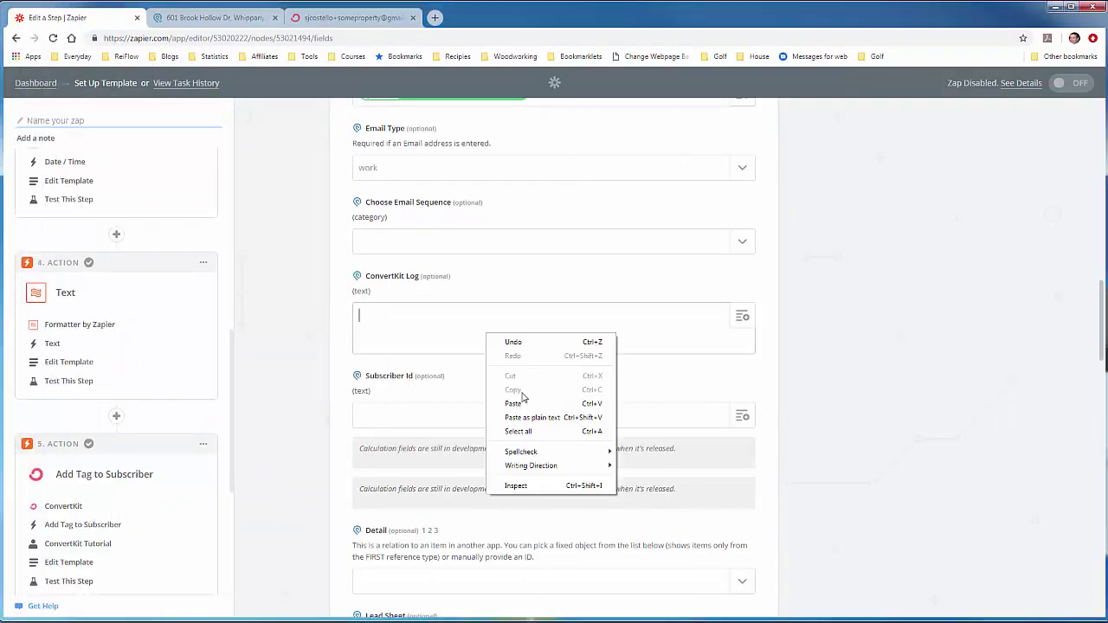
left_click(519, 401)
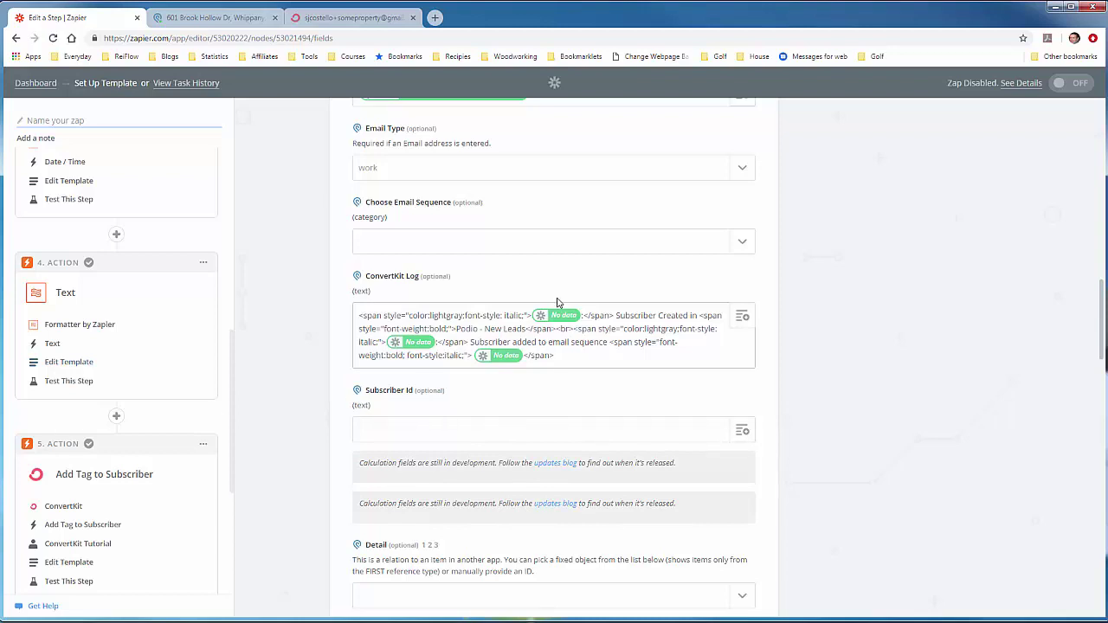
left_click(581, 316)
left_click(548, 319)
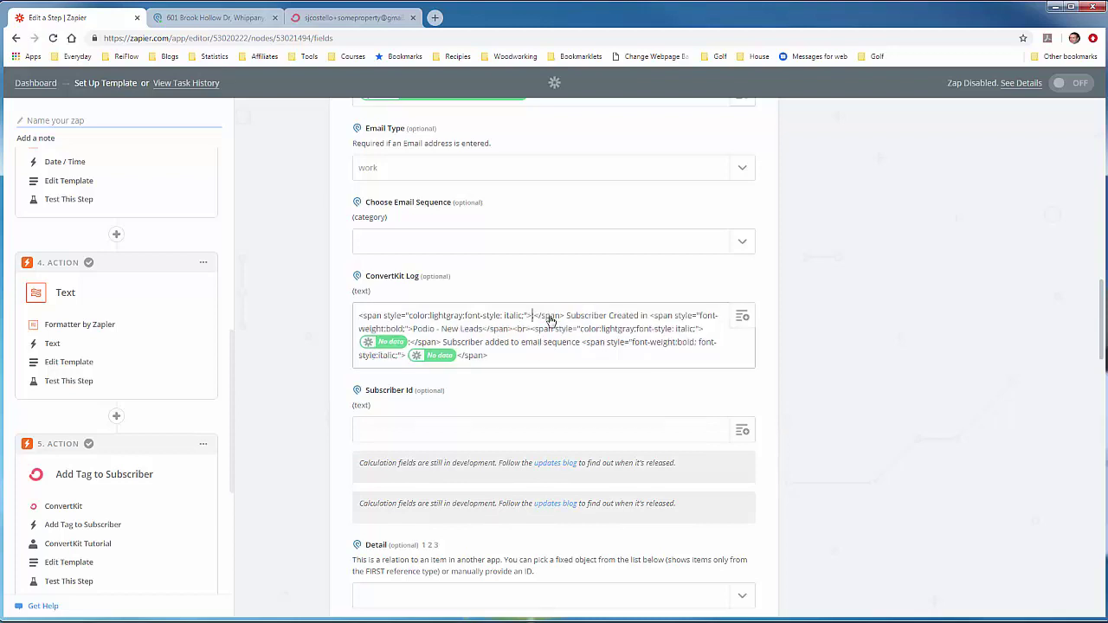
left_click(742, 317)
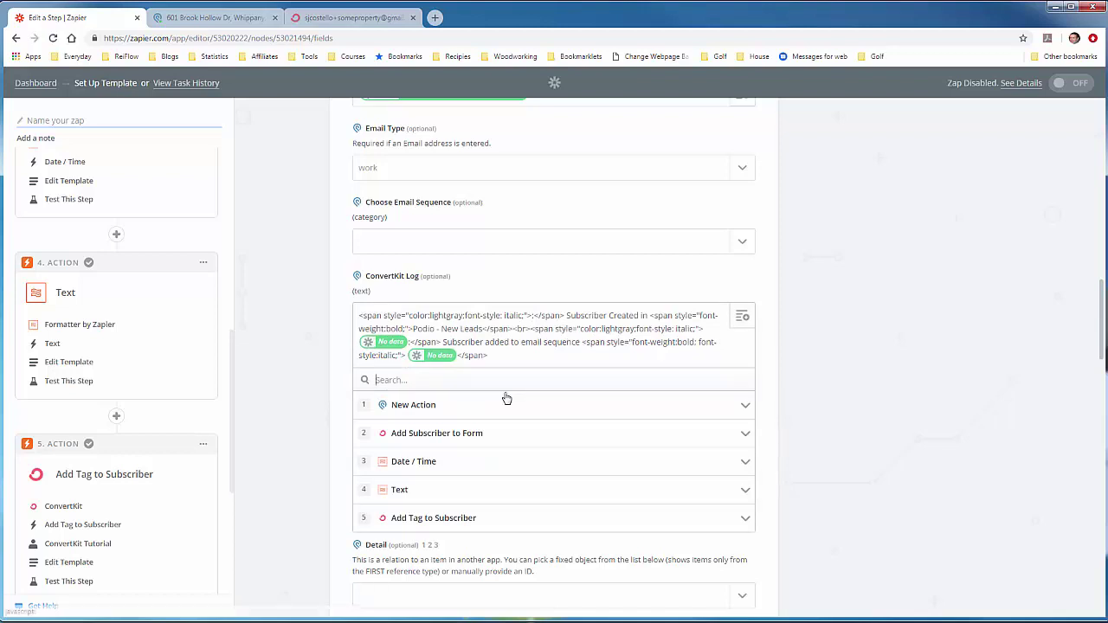
left_click(420, 463)
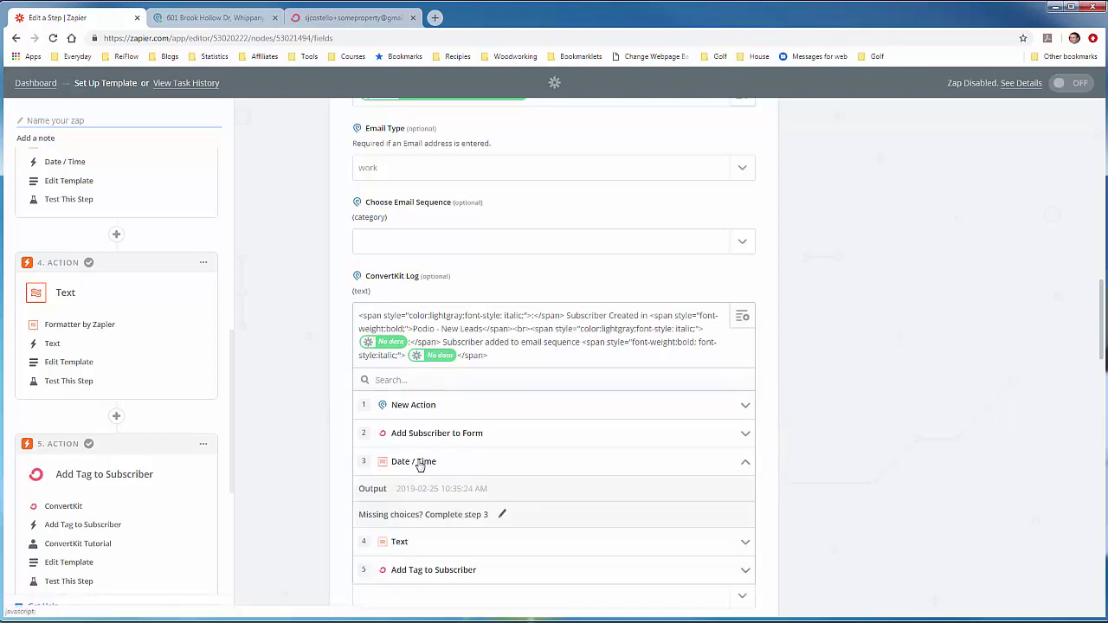
left_click(416, 493)
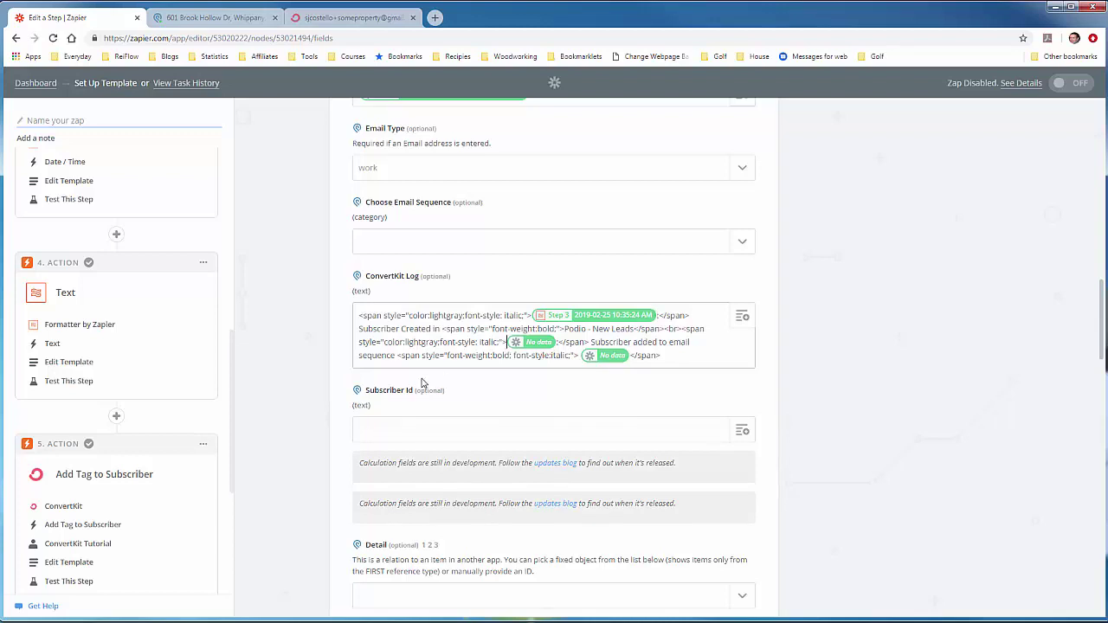
Step: Replace the next No data placeholder with the Date / Time output again and delete the remaining one
key("Delete")
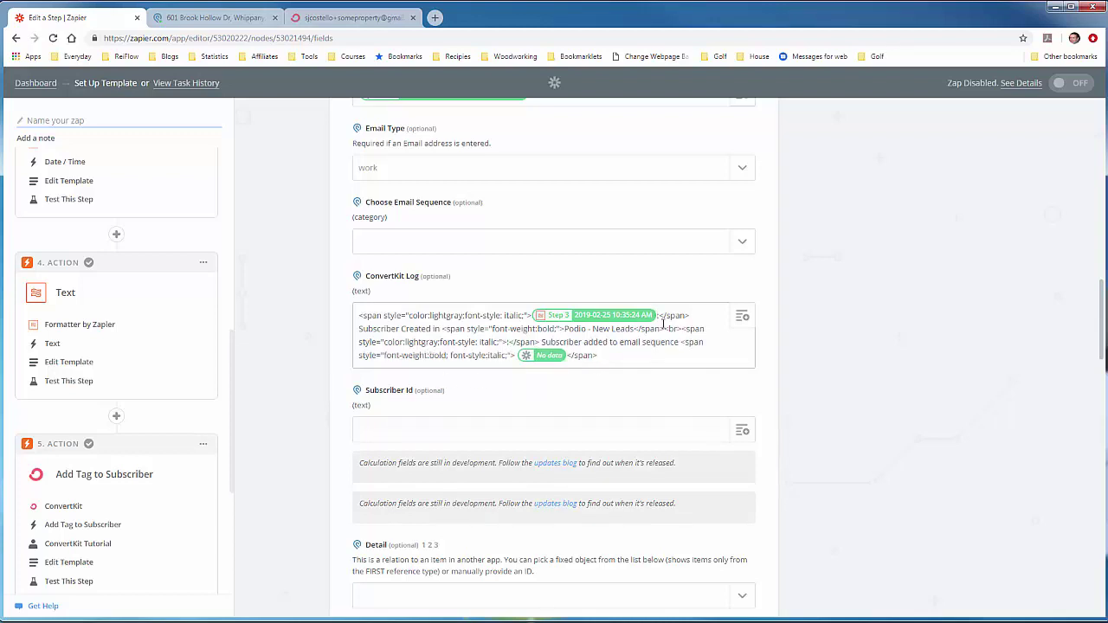
left_click(736, 318)
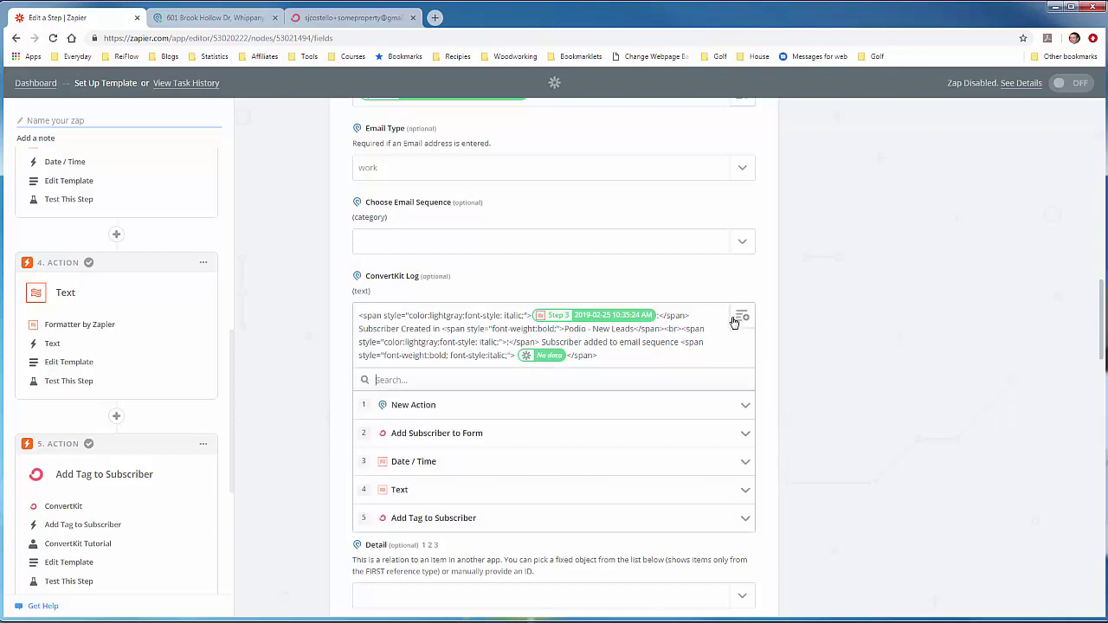
left_click(445, 459)
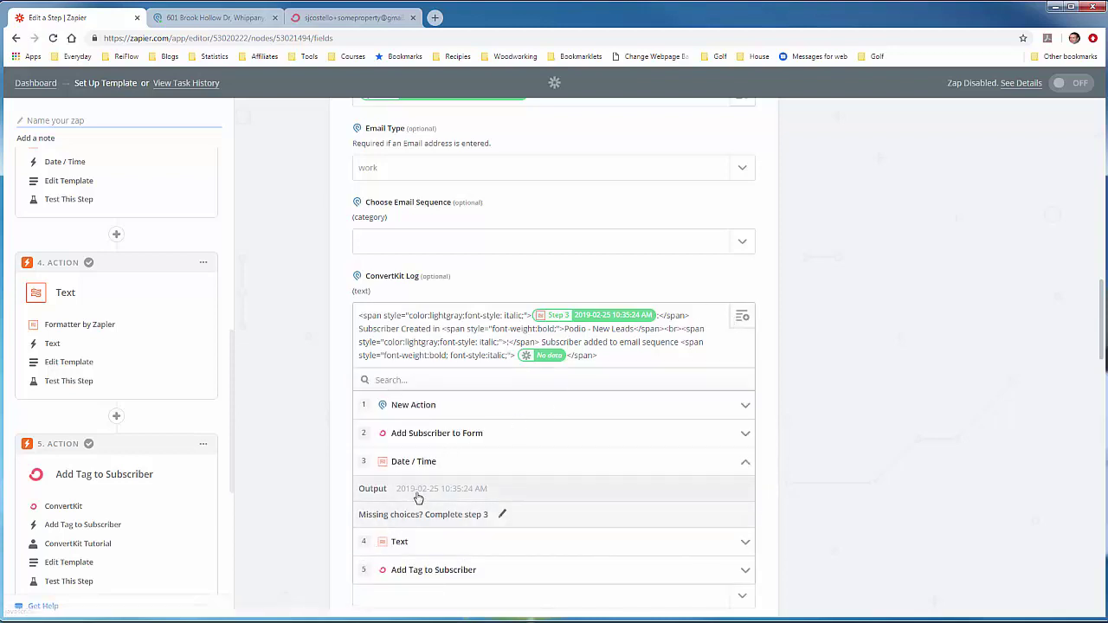
left_click(416, 492)
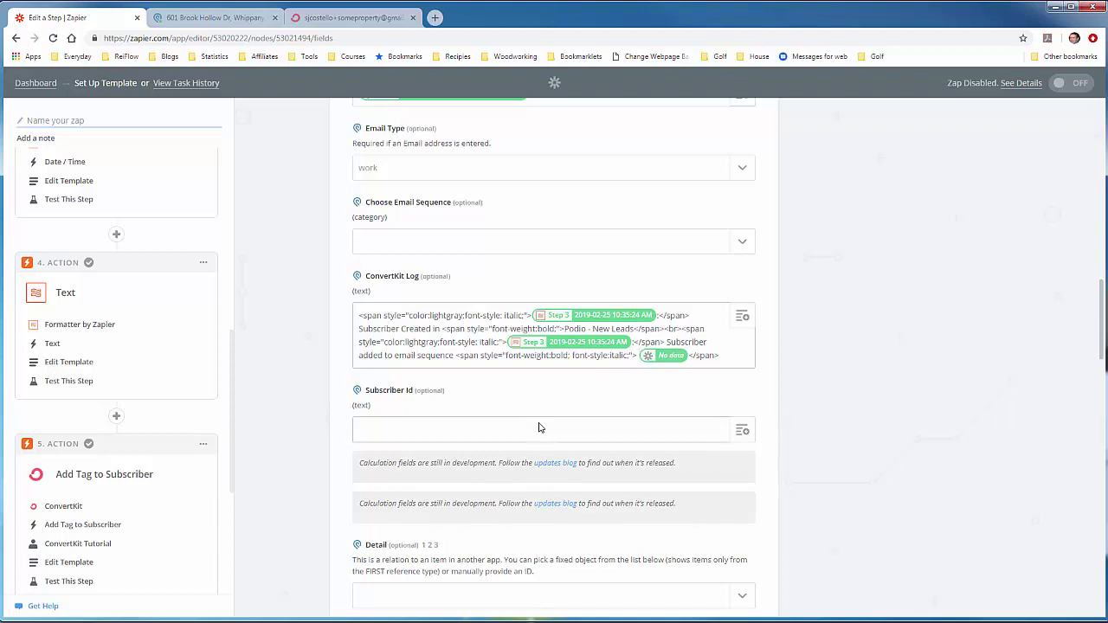
key("Delete")
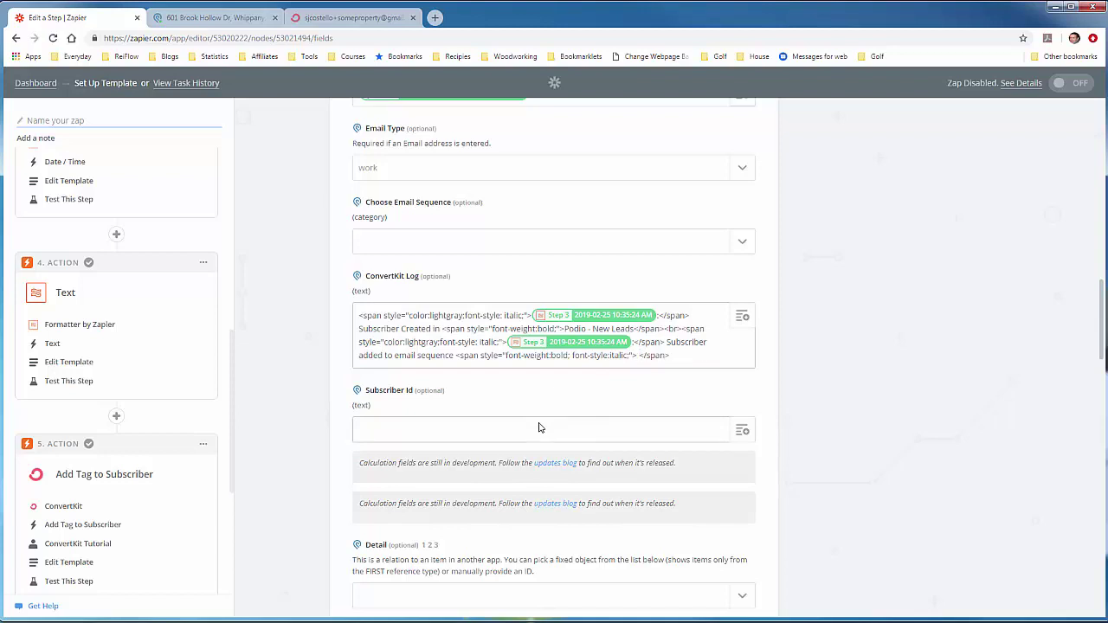
Step: After checking the Podio item's sequence values, insert the Choose Email Sequence Value Text found by searching 'Sequence'
left_click(179, 16)
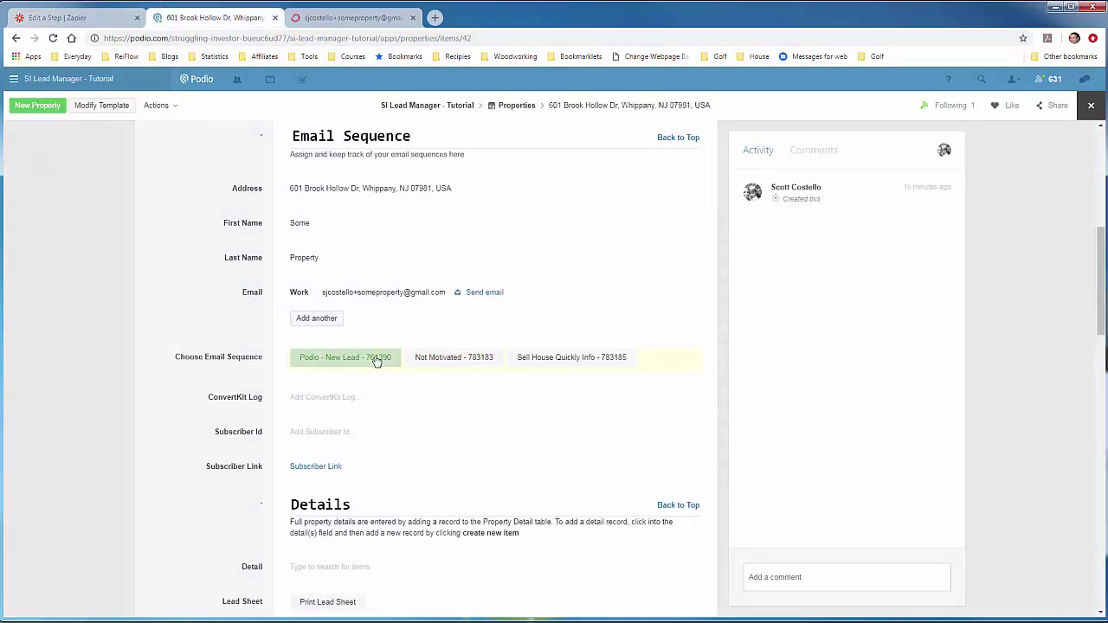
left_click(122, 25)
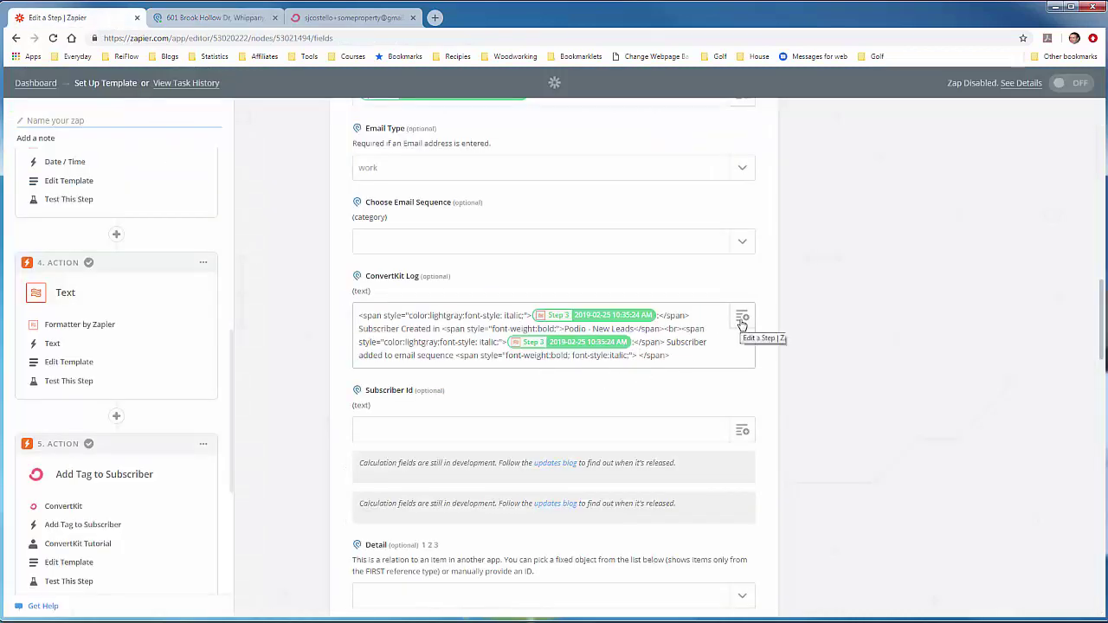
left_click(742, 316)
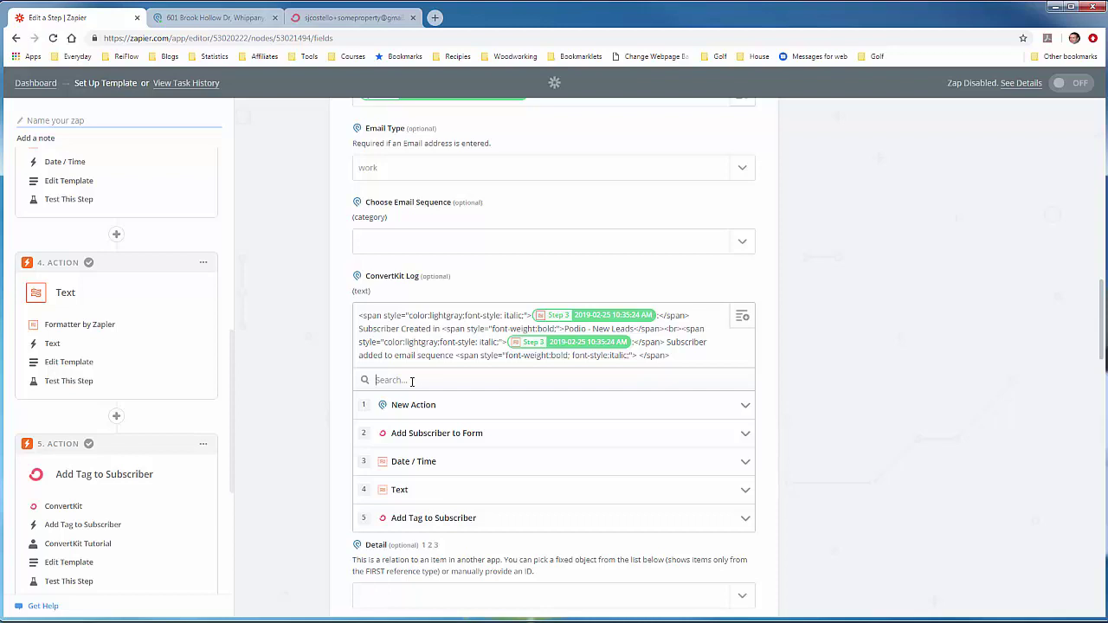
type("Sequence")
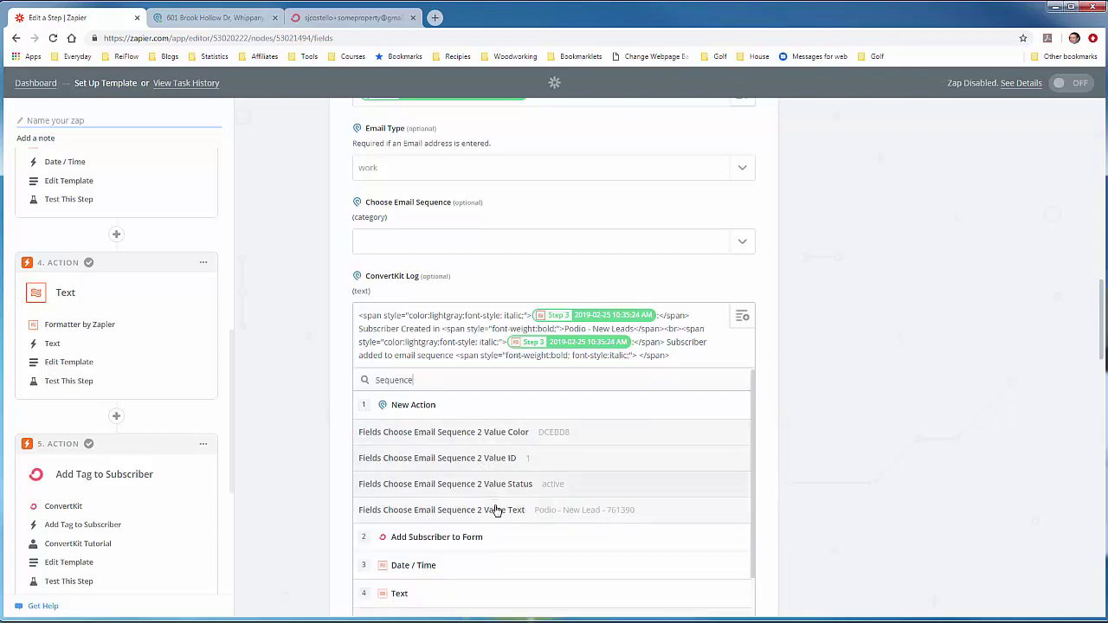
left_click(497, 510)
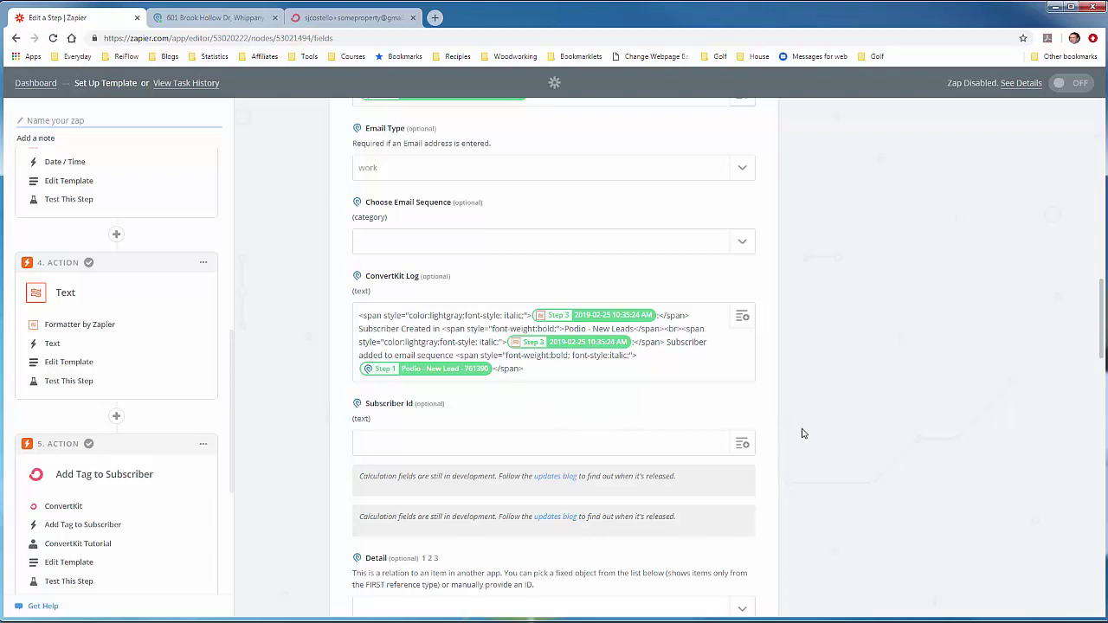
Step: Map Subscriber Id to the Subscriber ID from Add Subscriber to Form, then scroll to the form's bottom
scroll(802, 430, "down", 1)
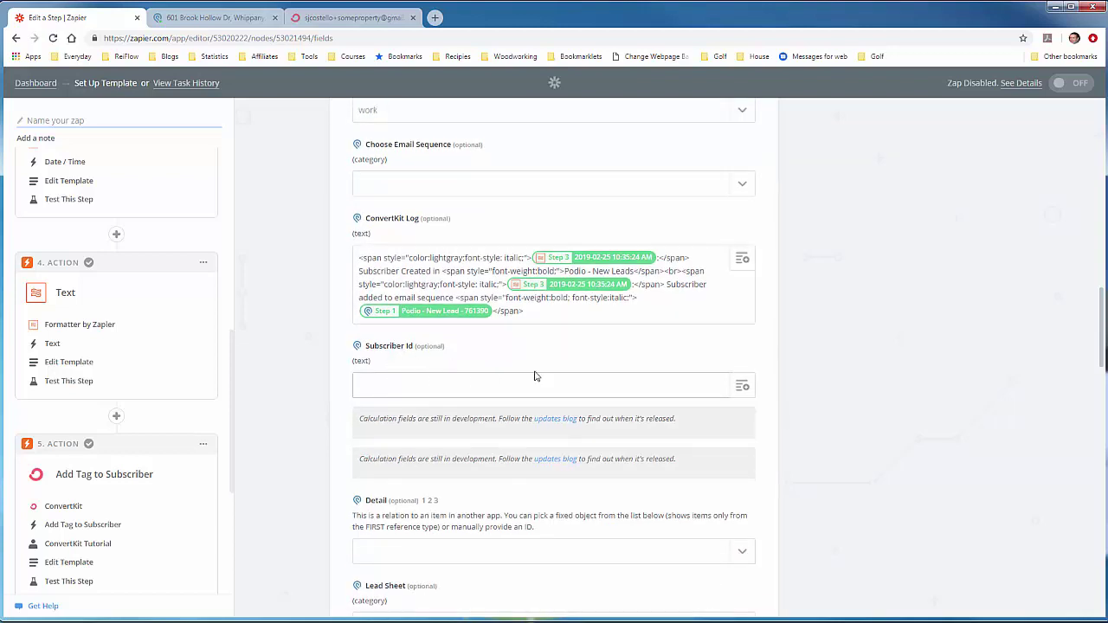
left_click(742, 387)
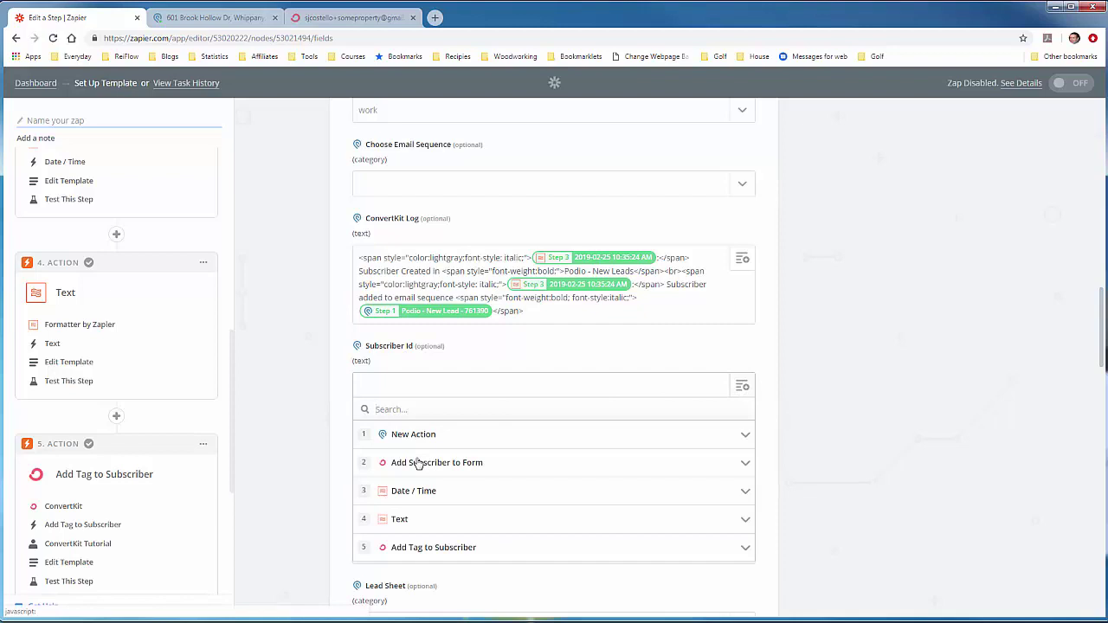
left_click(418, 464)
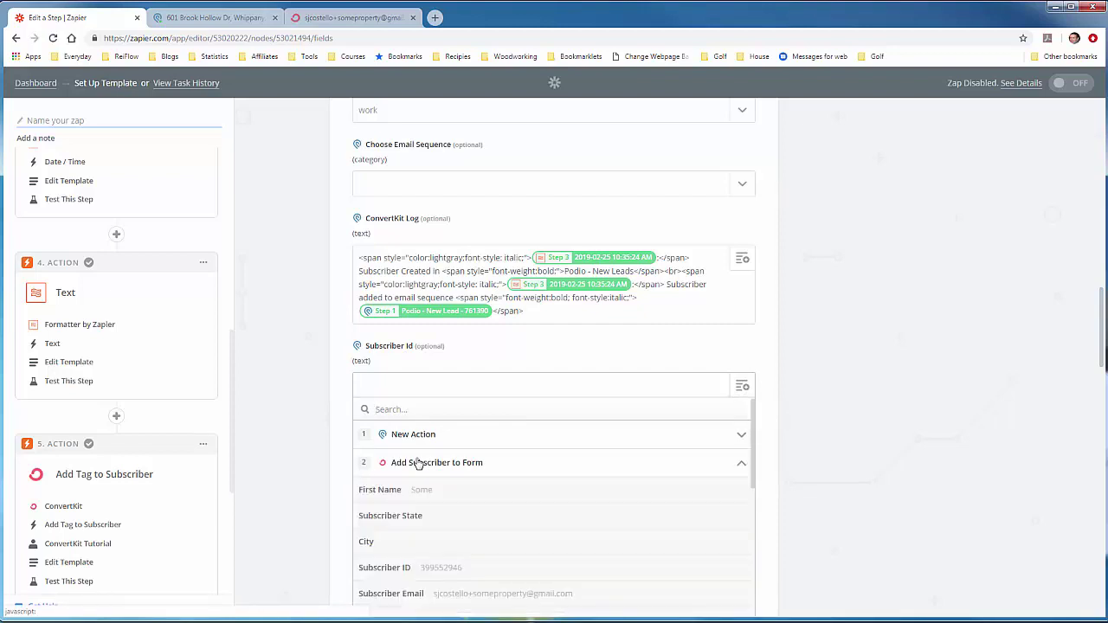
left_click(437, 571)
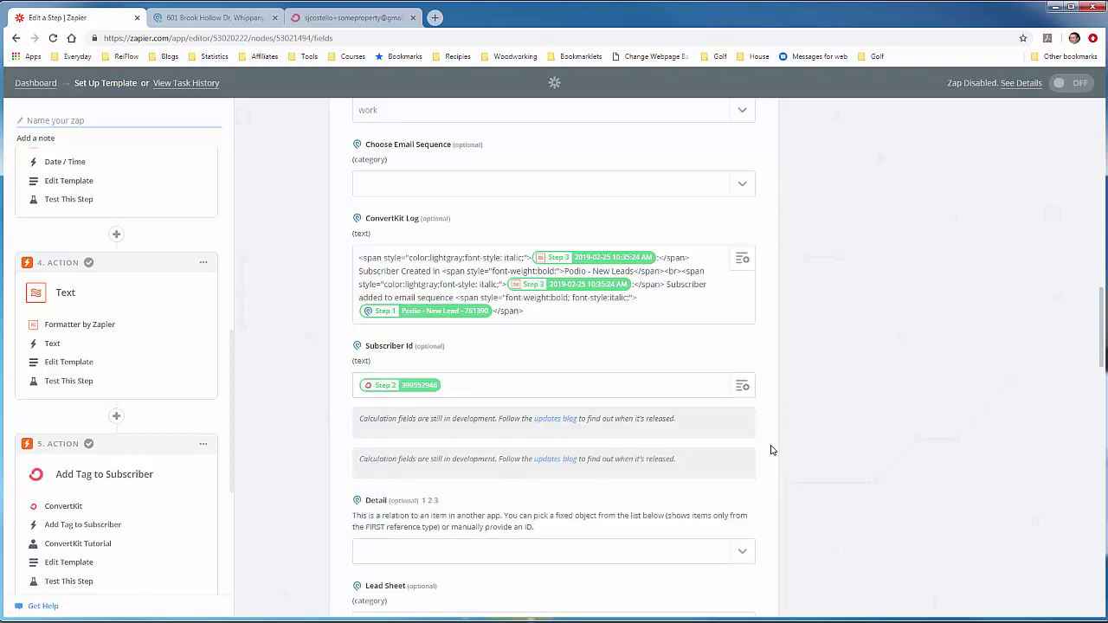
scroll(772, 450, "down", 2)
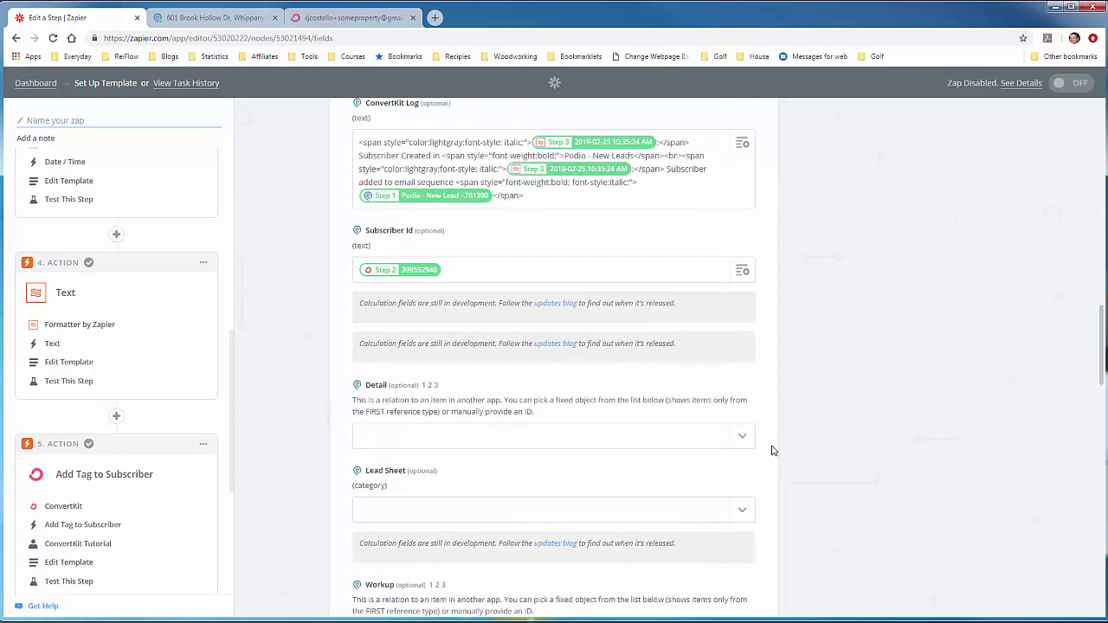
scroll(773, 451, "down", 5)
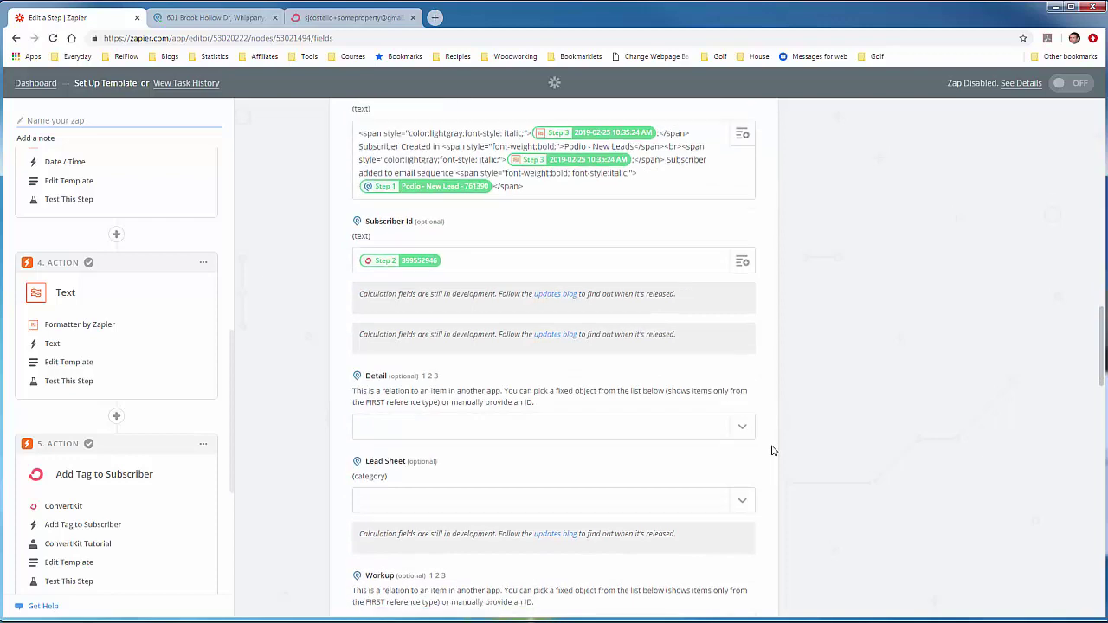
scroll(772, 450, "down", 5)
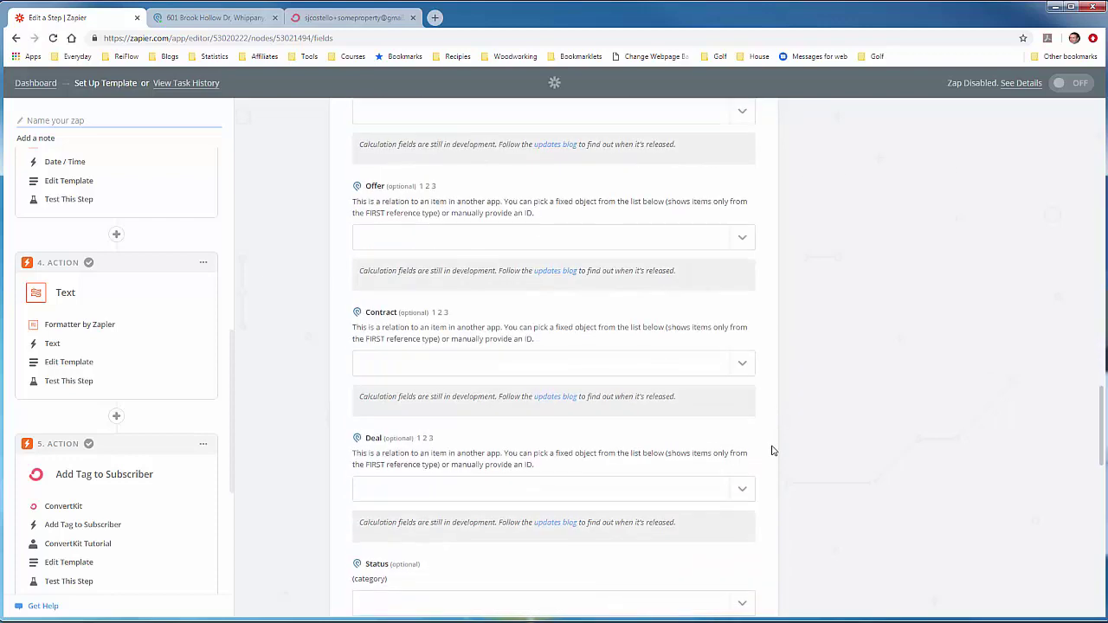
scroll(773, 450, "down", 6)
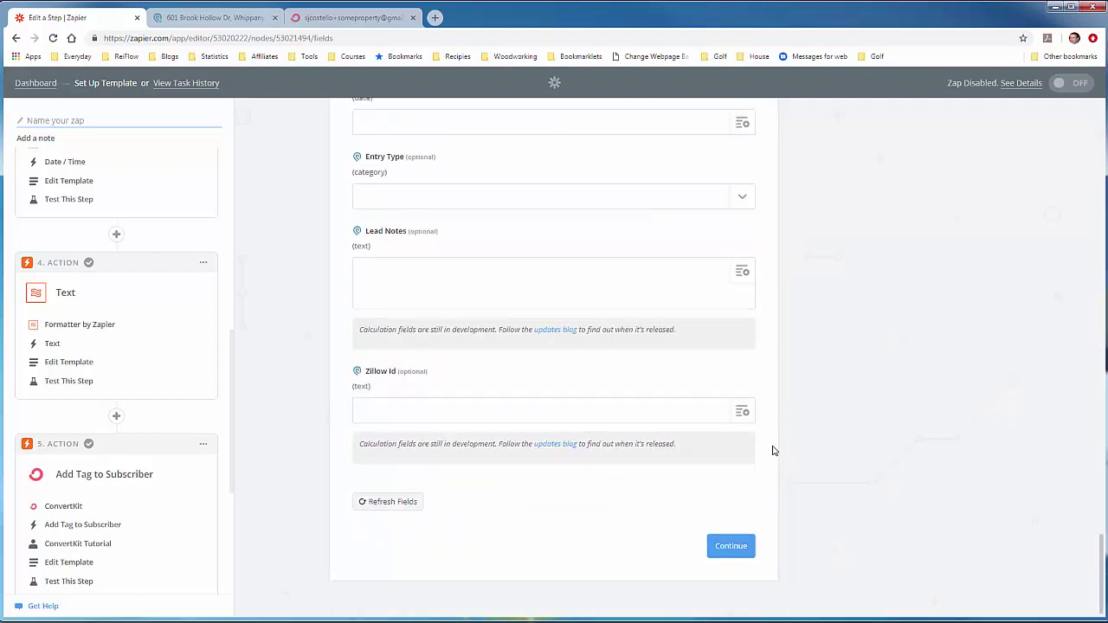
Step: Continue to testing, send a test item to Podio, and view the updated Podio property item
left_click(731, 547)
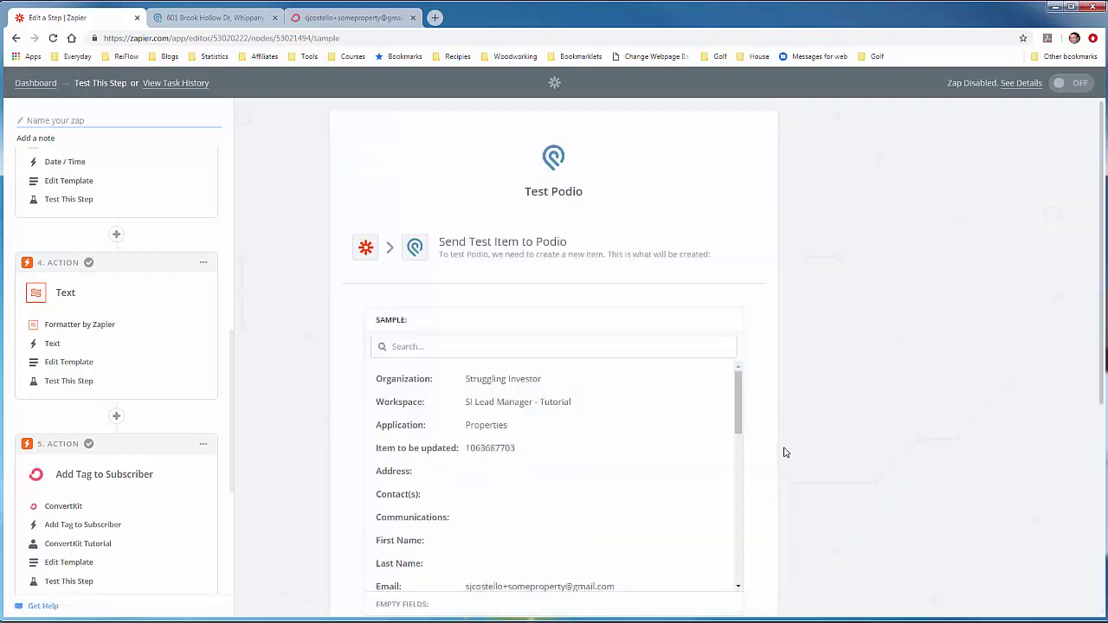
scroll(758, 429, "down", 4)
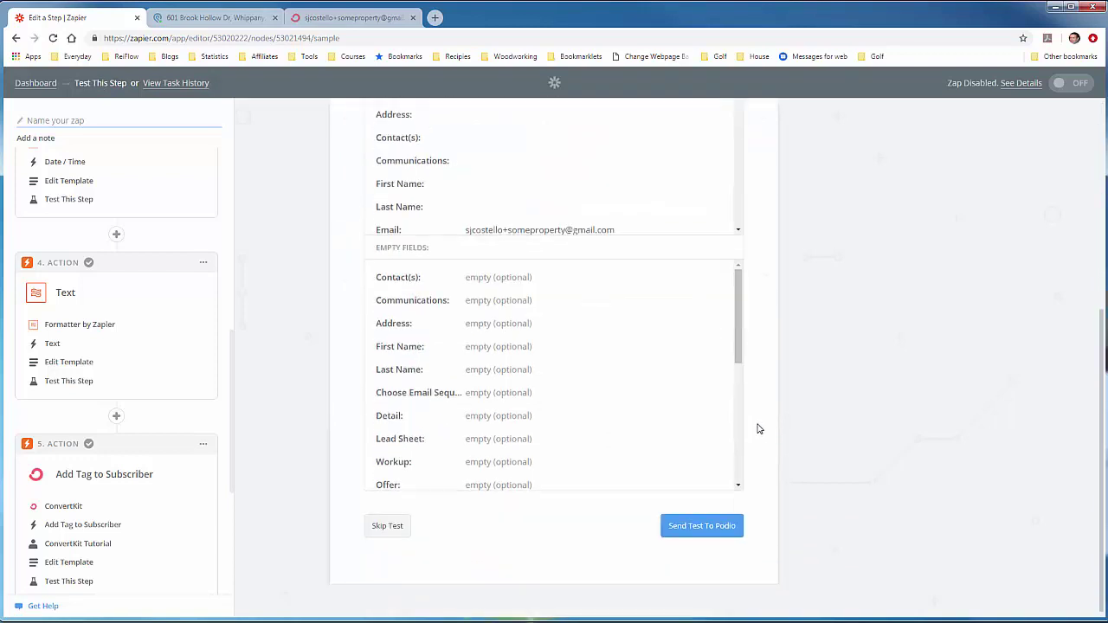
left_click(695, 530)
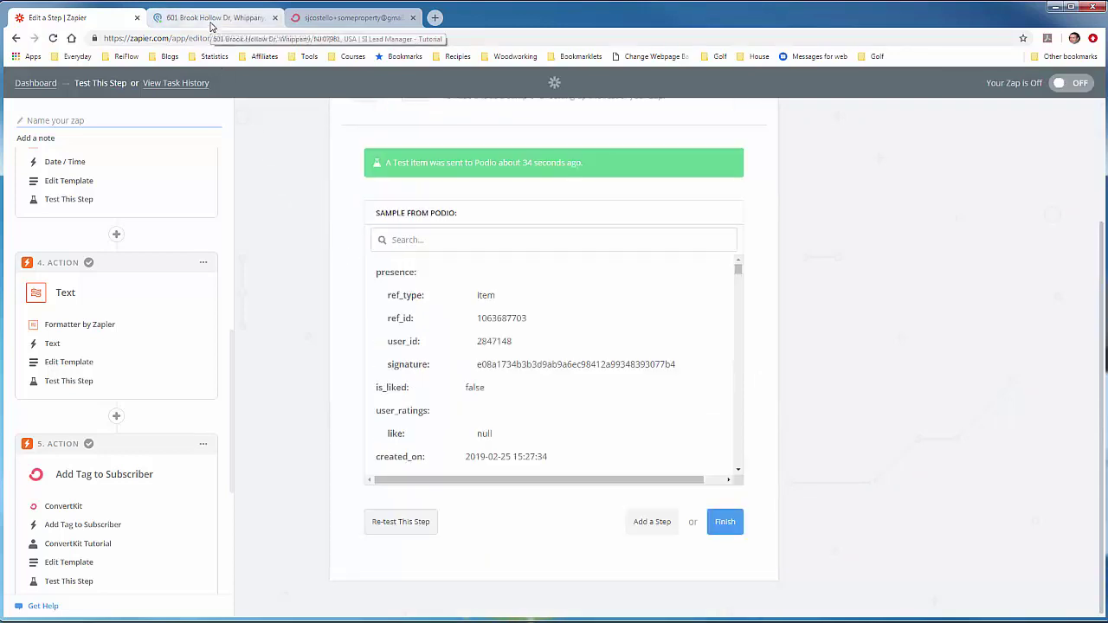
left_click(212, 17)
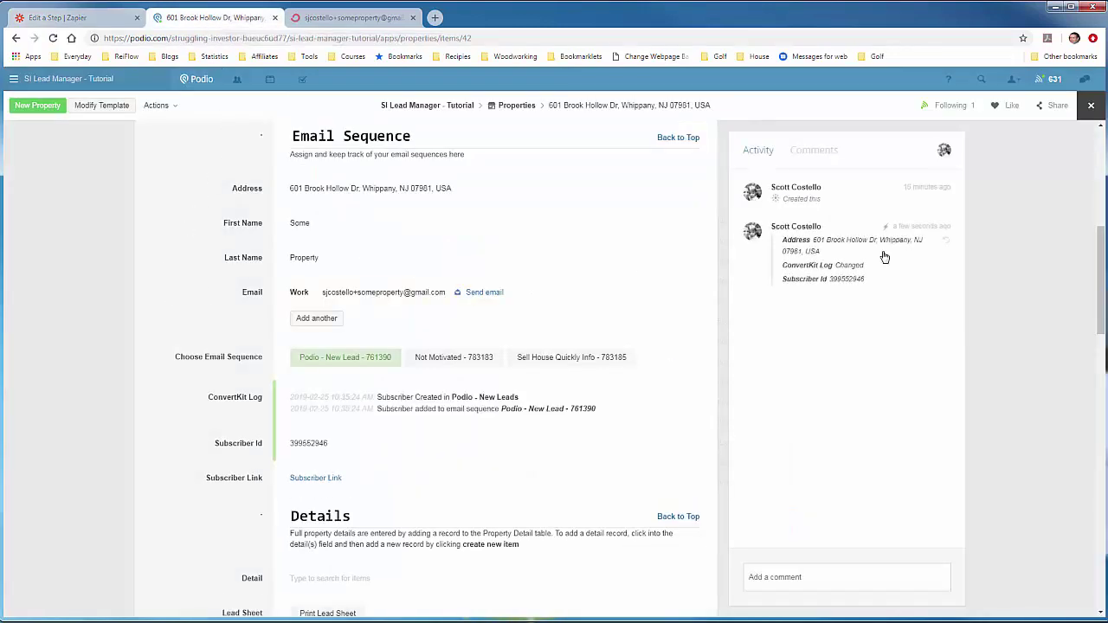